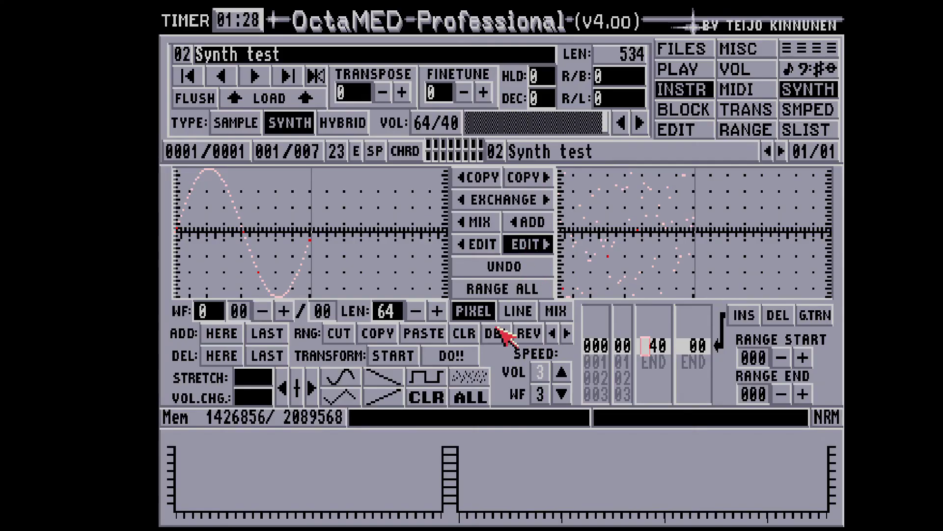
Step: Apply a volume change of 20 to the full range of the noise waveform and mix it into the sine waveform
click(519, 292)
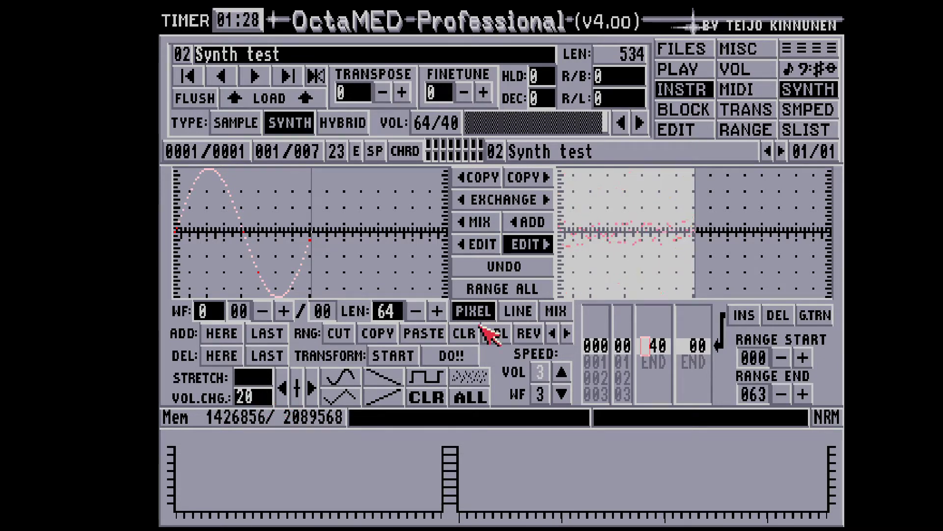
click(479, 222)
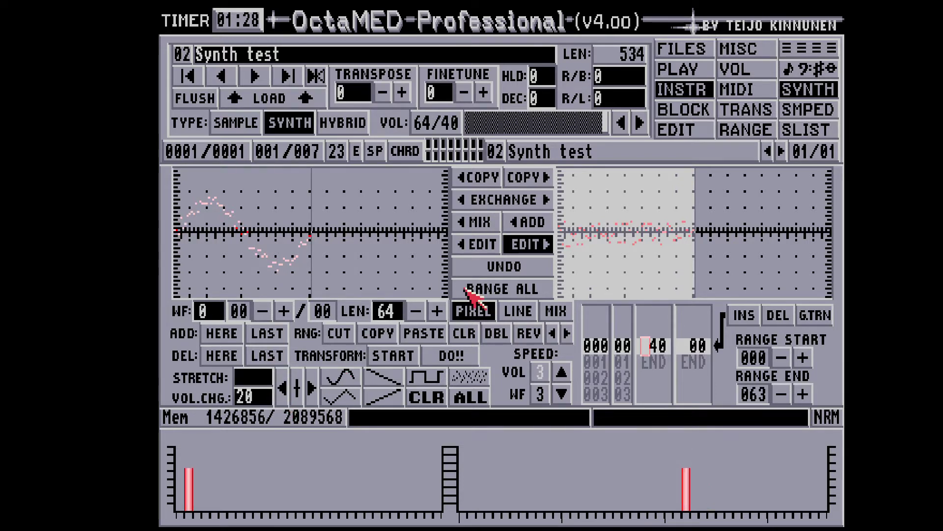
Step: Switch editing to the mixed sine waveform and apply a volume change of 150 to its full range twice
click(479, 246)
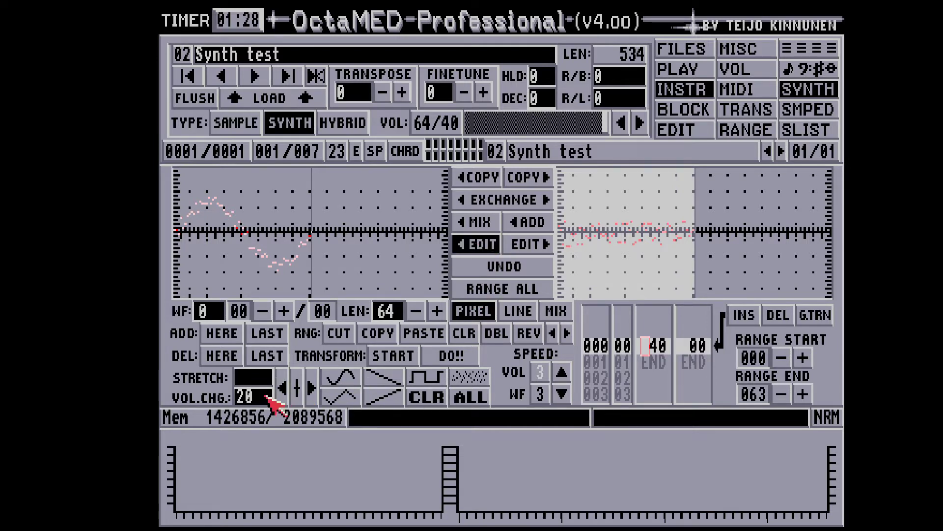
click(484, 290)
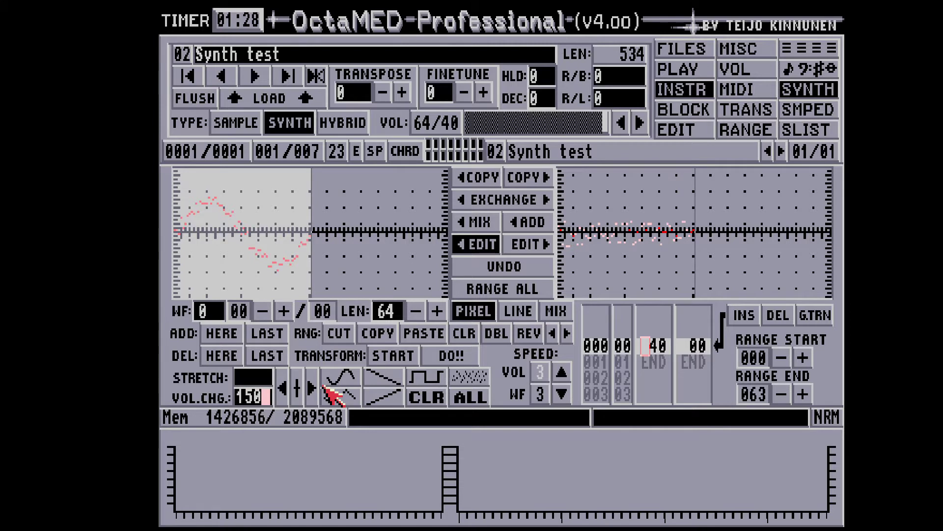
key(Return)
key(t)
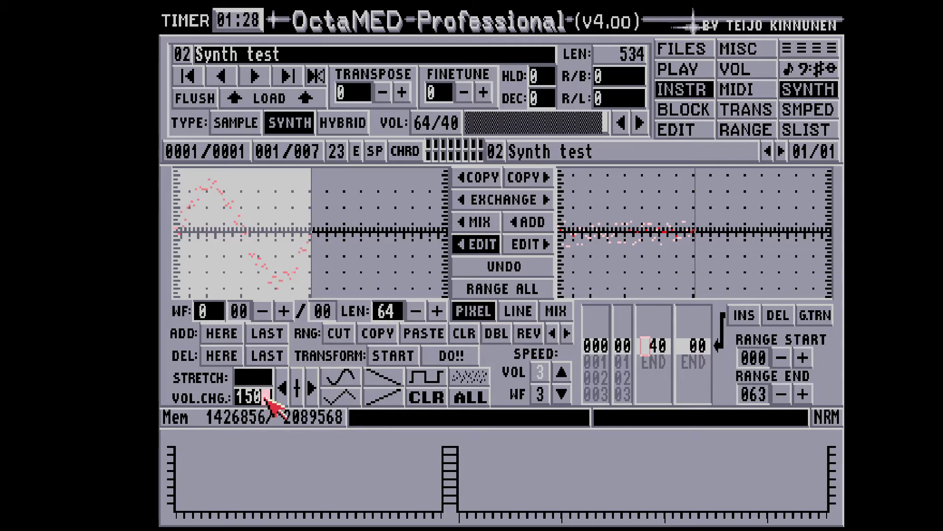
key(Return)
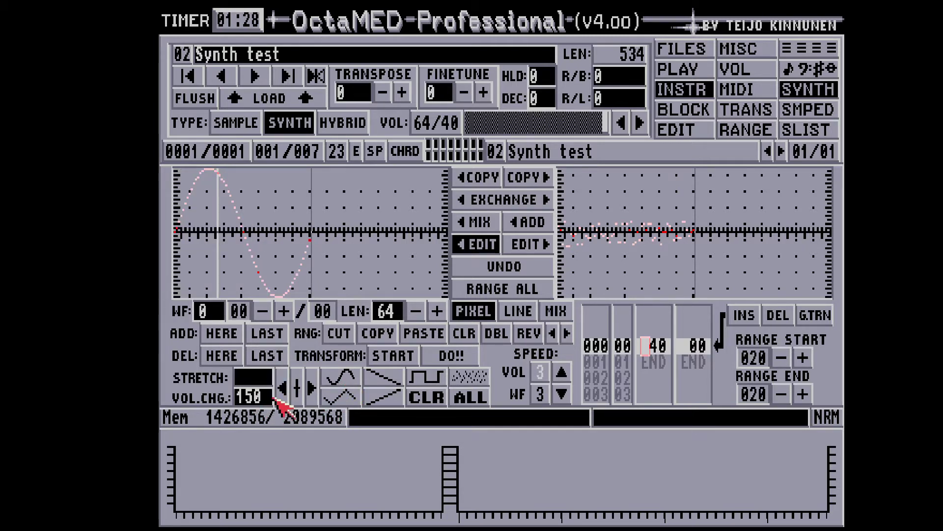
Step: Move the sine waveform's range marker to its middle, its end and its start in turn, and set it at position 3
click(296, 386)
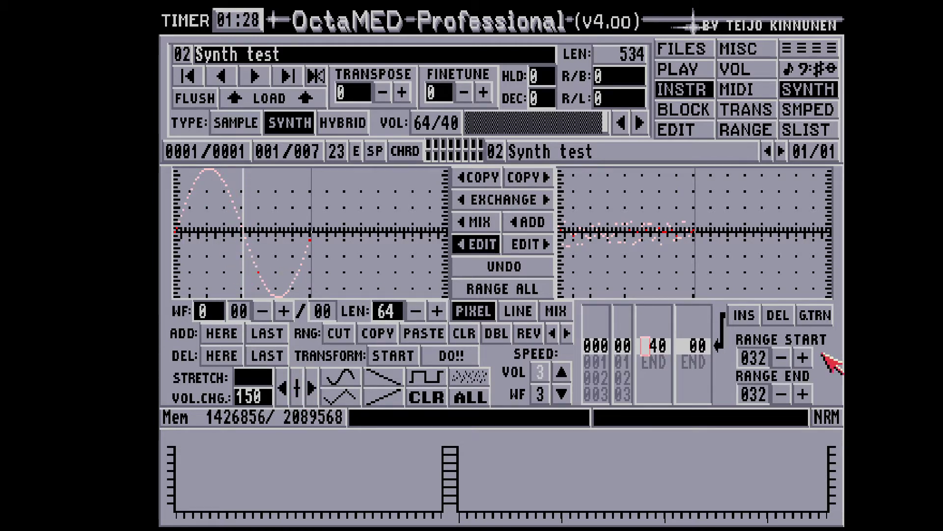
click(312, 389)
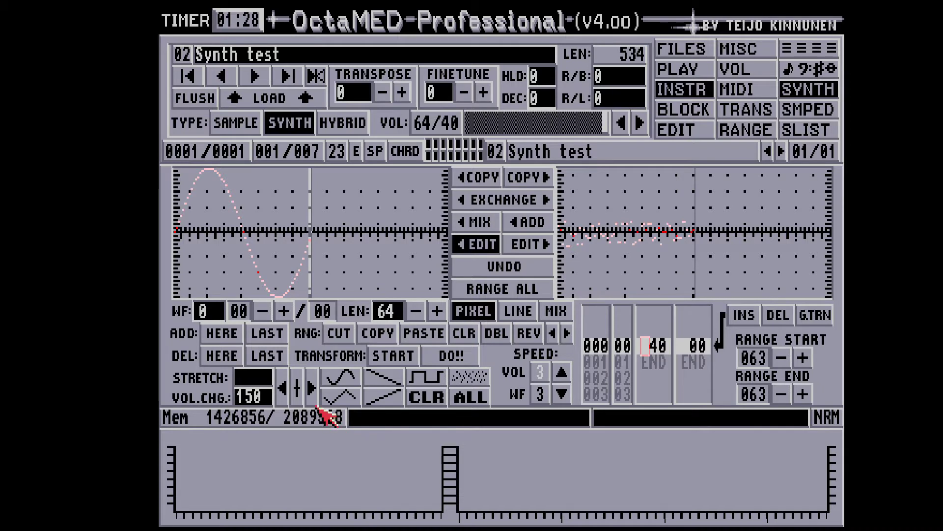
click(284, 388)
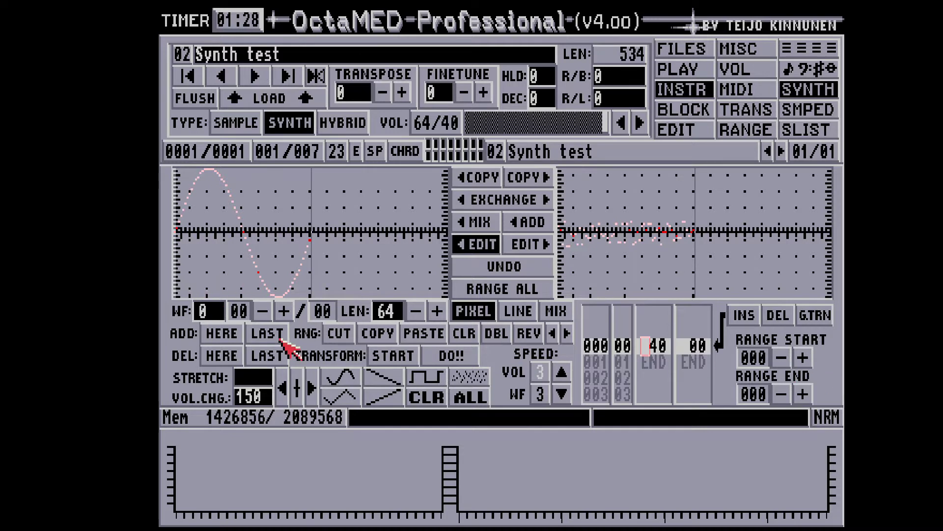
click(183, 198)
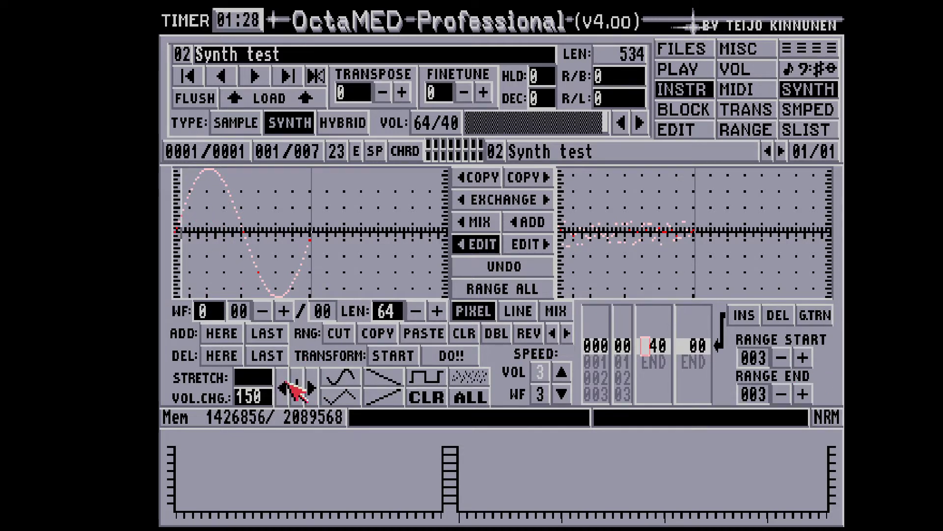
Step: Try stretching the sine waveform by 10 from its midpoint at position 32, and undo the stretch
click(298, 388)
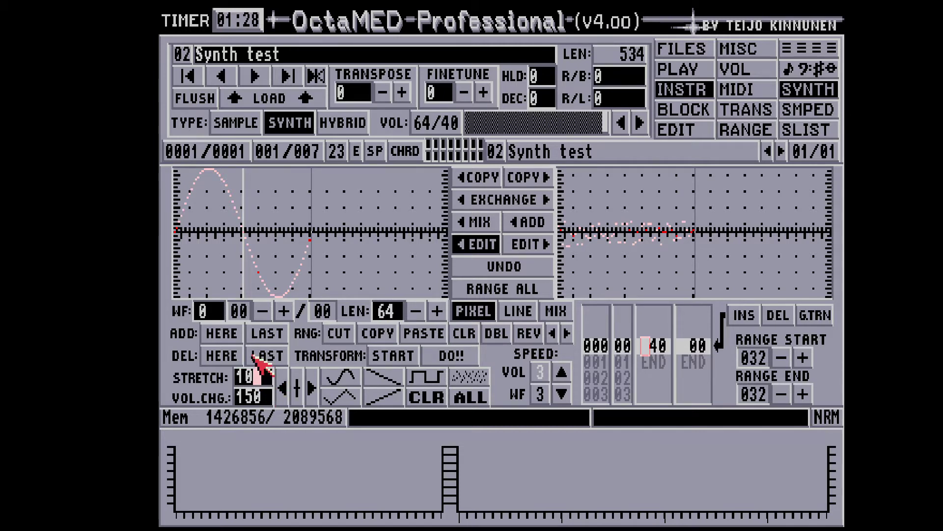
key(Return)
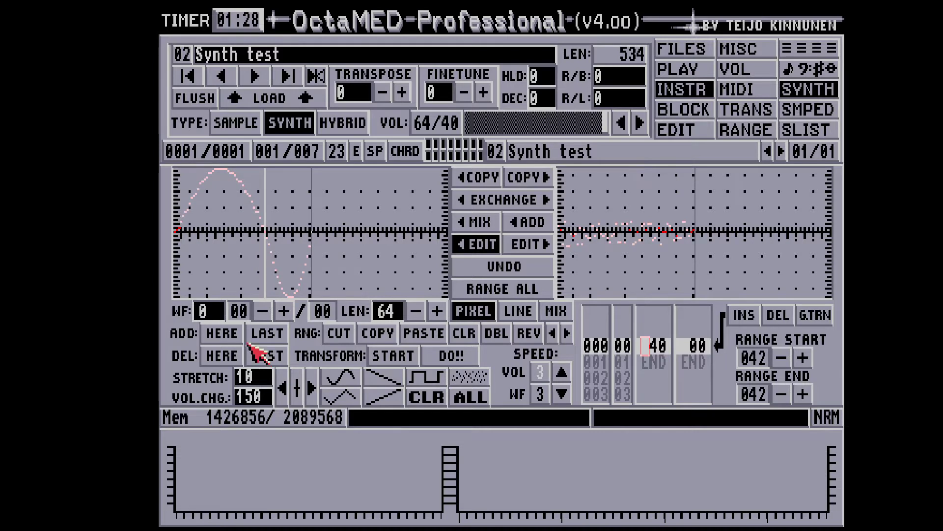
click(482, 268)
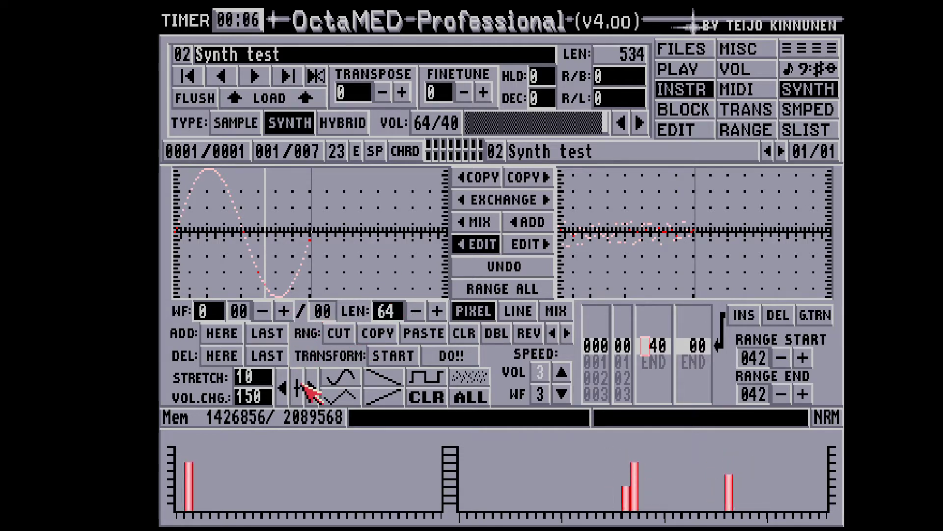
Step: Stretch the sine waveform by 10 three times, resetting the range marker to the midpoint at position 32 before each stretch
click(264, 374)
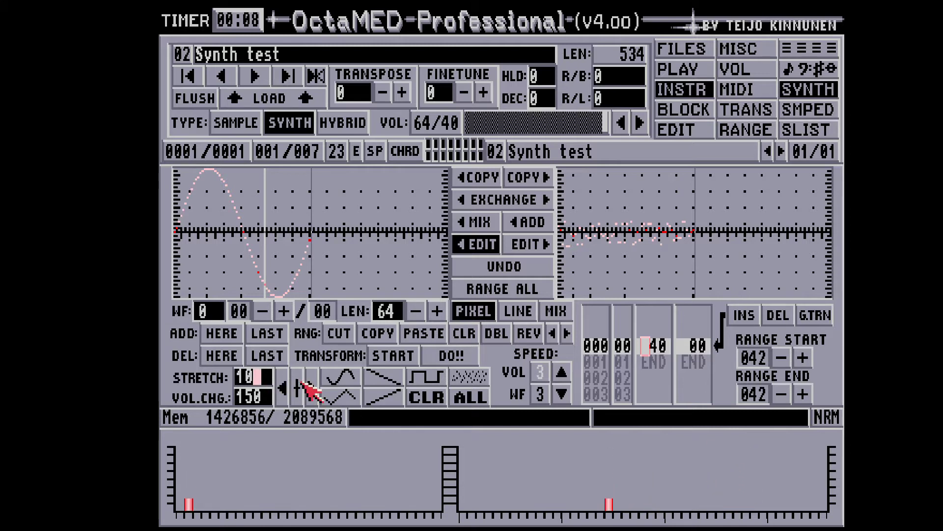
click(298, 382)
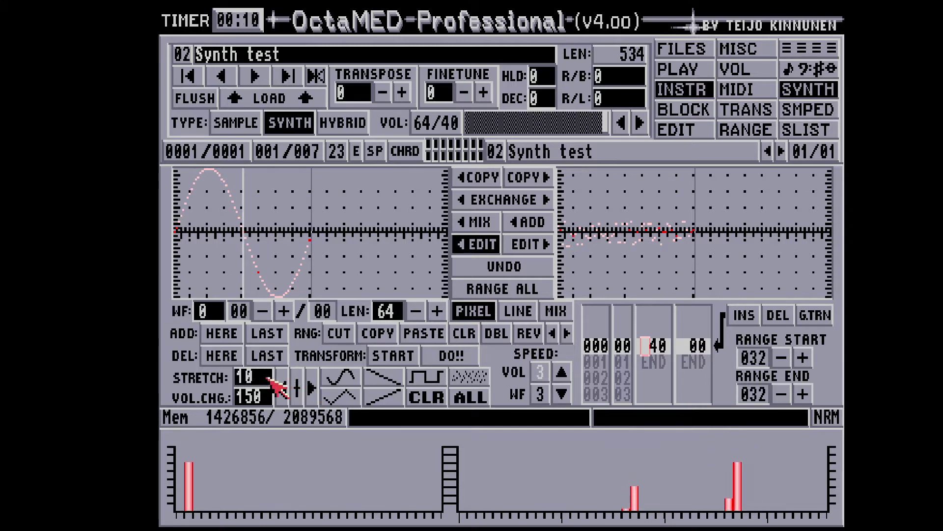
key(Return)
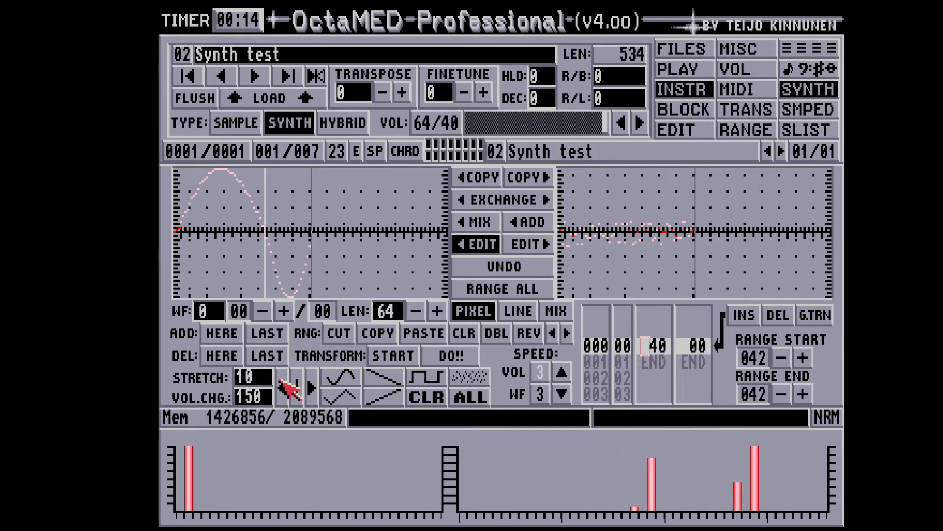
click(293, 390)
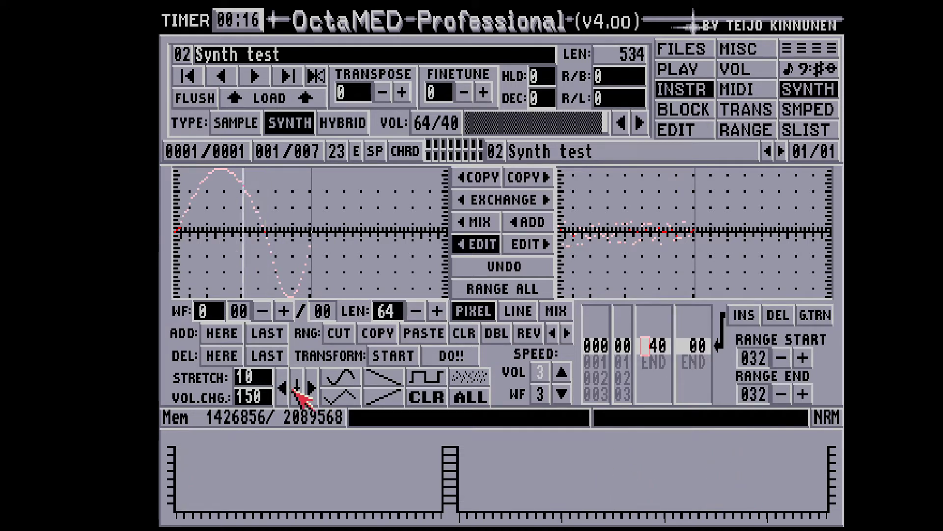
click(264, 374)
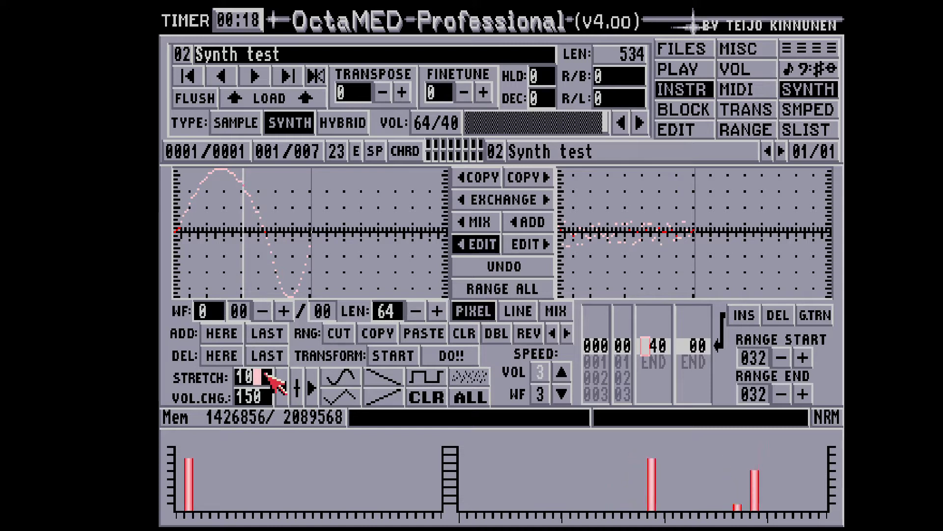
key(Return)
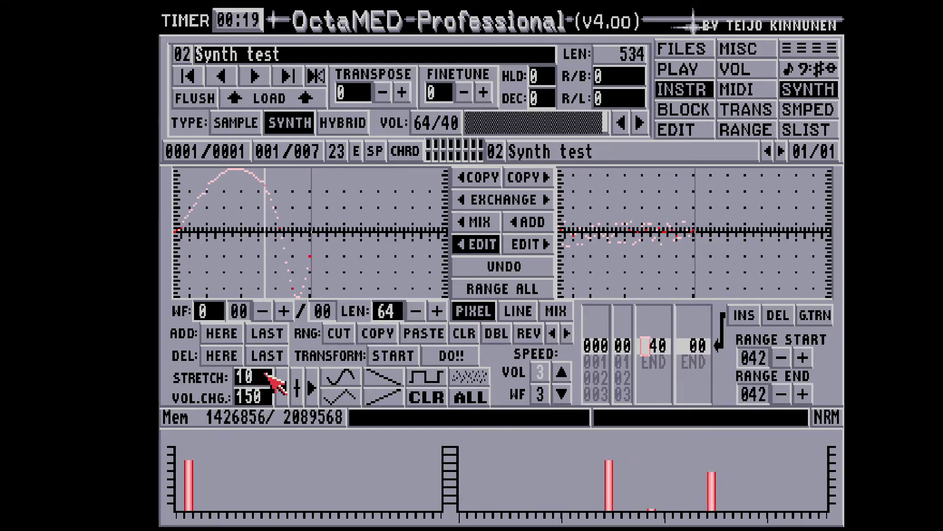
click(301, 389)
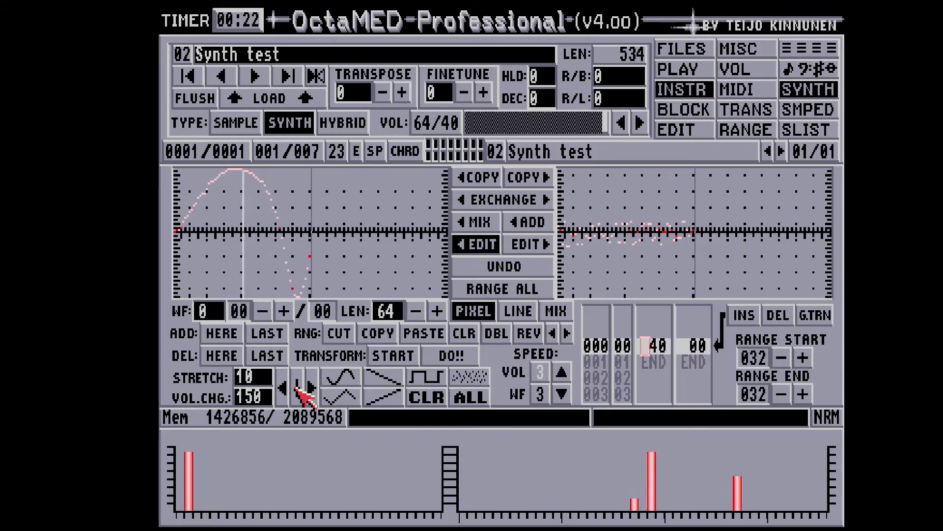
click(270, 380)
key(Return)
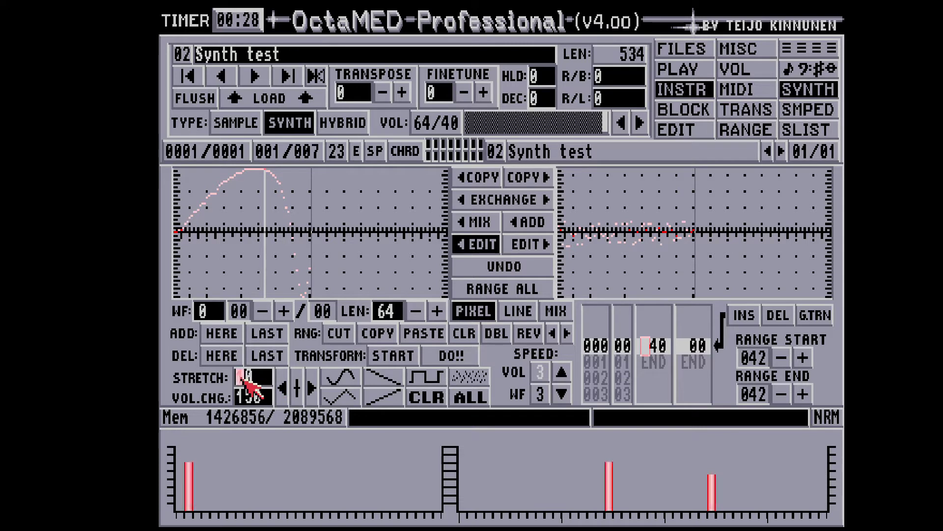
Step: Set the stretch value to -10 and shrink the waveform repeatedly until the range marker reaches position 2
click(248, 383)
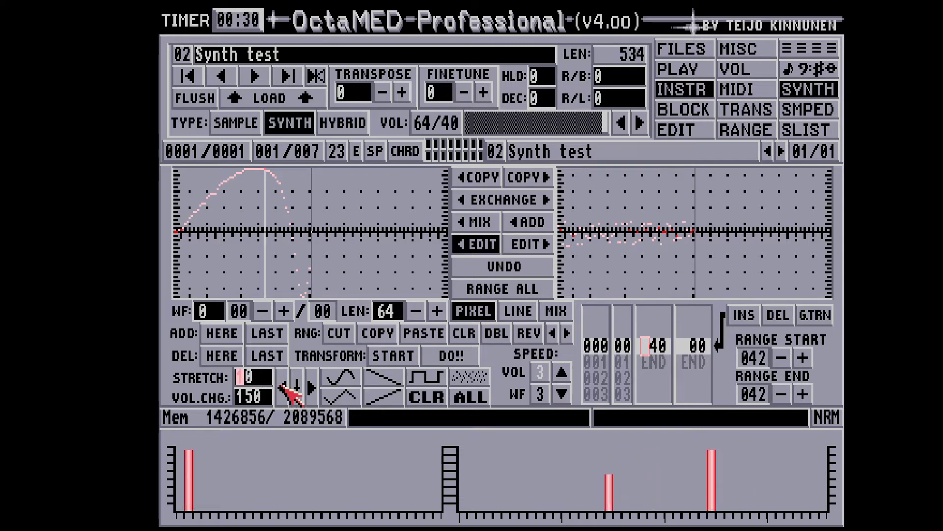
text(-)
click(267, 378)
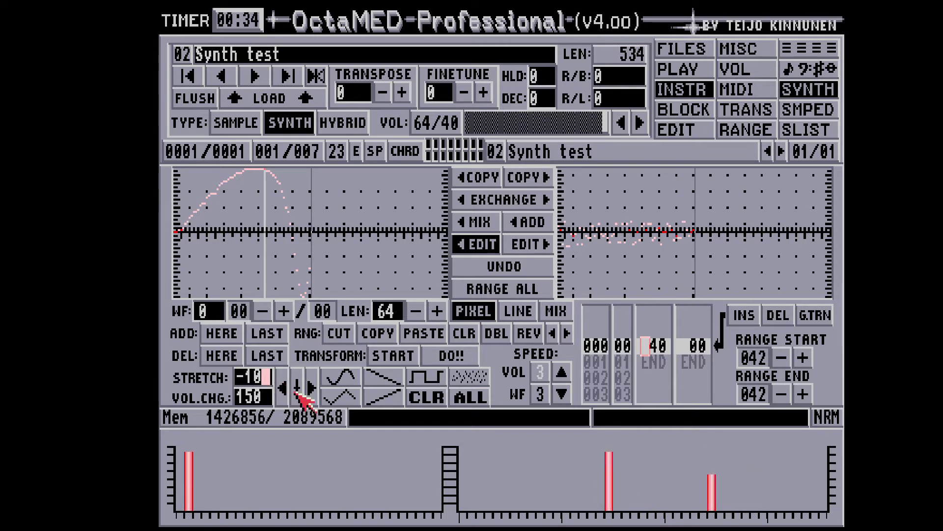
click(298, 391)
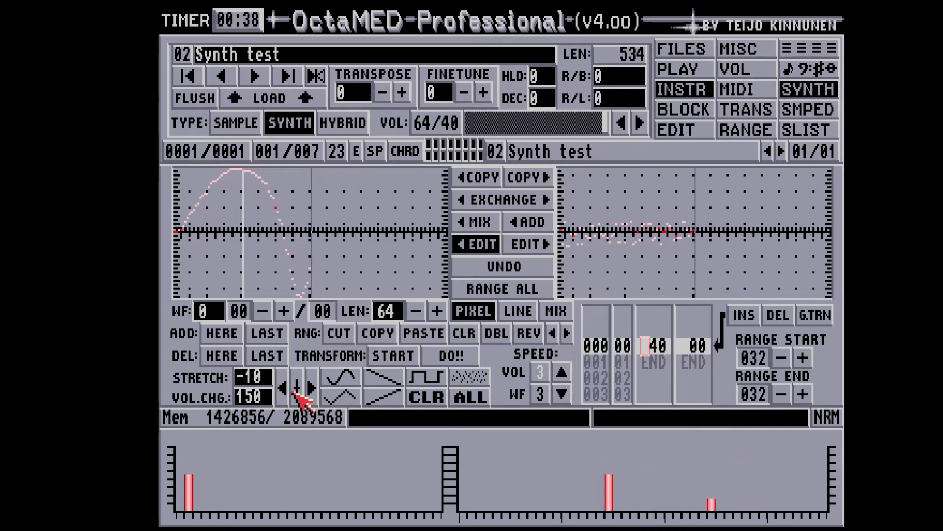
click(271, 383)
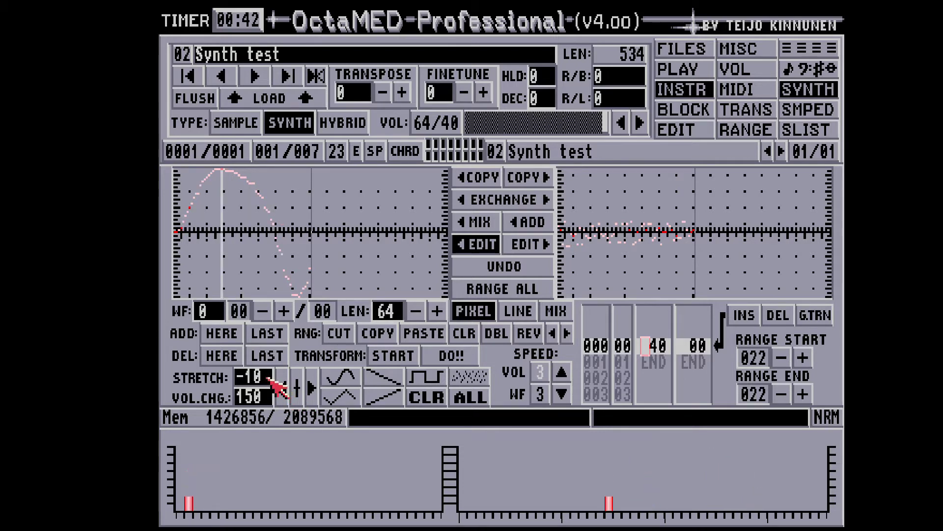
click(270, 381)
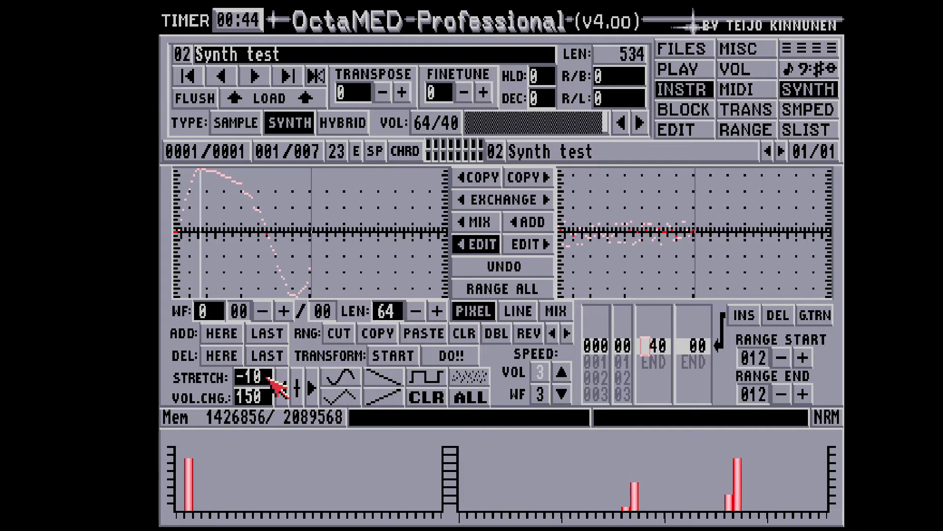
click(270, 381)
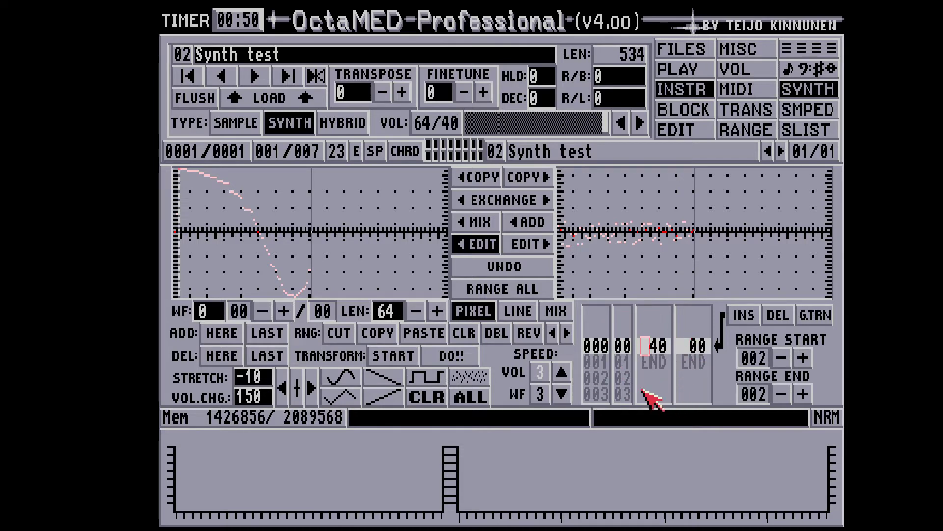
Step: Look through the numbered lines of the volume and waveform sequence lists past line 033 and return to line 000
key(Down)
key(Down)
key(Down)
key(Down)
key(Down)
key(Down)
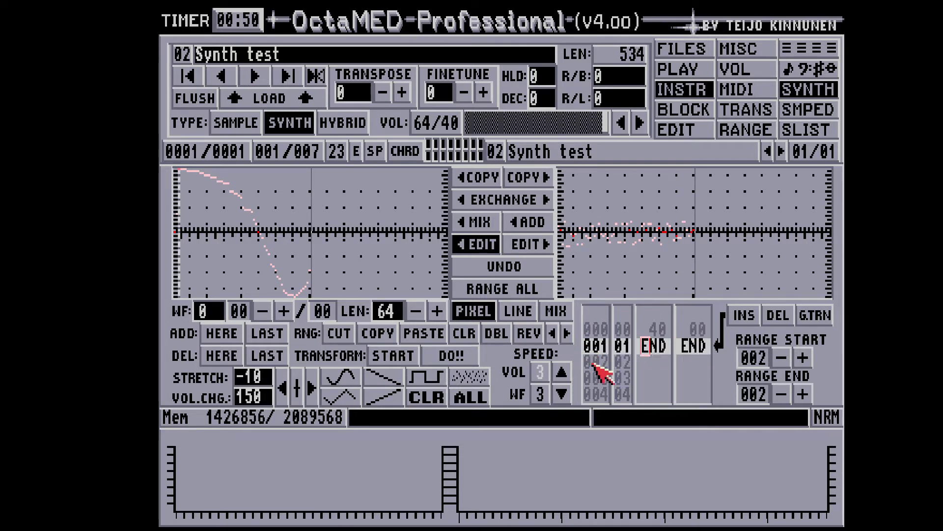
mouse_move(597, 367)
mouse_down()
mouse_move(638, 375)
mouse_move(617, 362)
mouse_up()
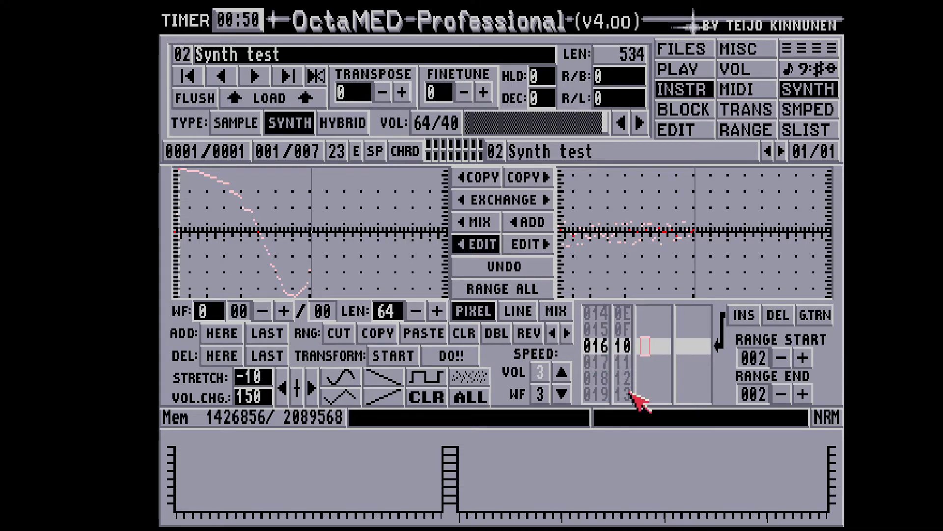
key(Down)
key(Down)
key(Down)
key(Down)
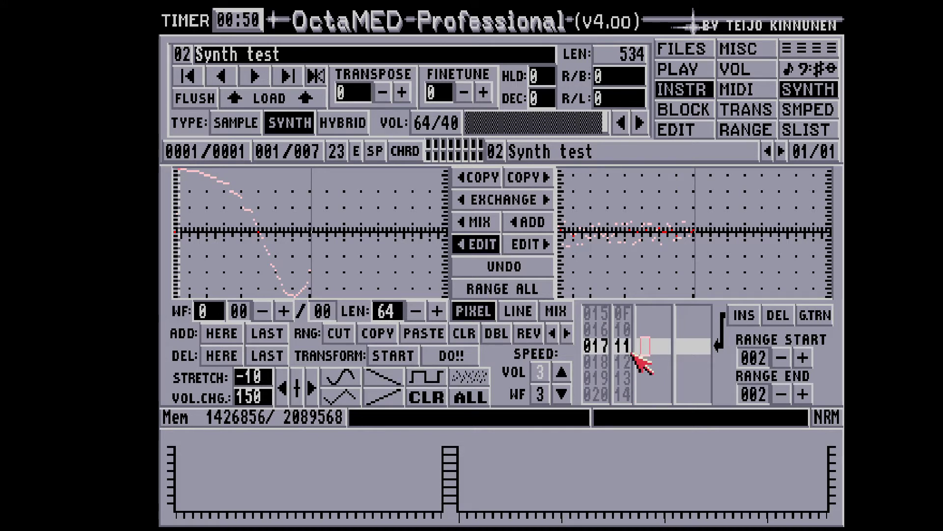
key(Down)
key(Down)
key(Down)
key(Down)
key(Down)
key(Down)
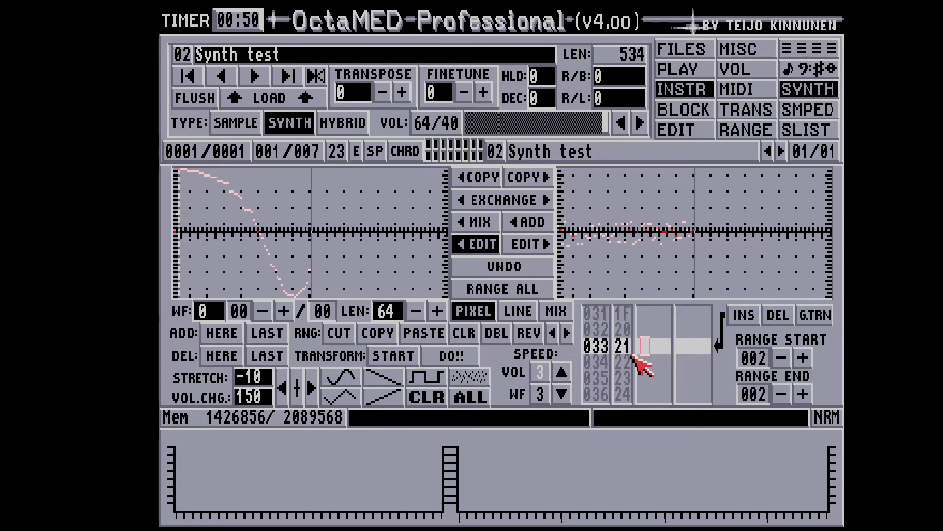
drag(633, 357, 633, 357)
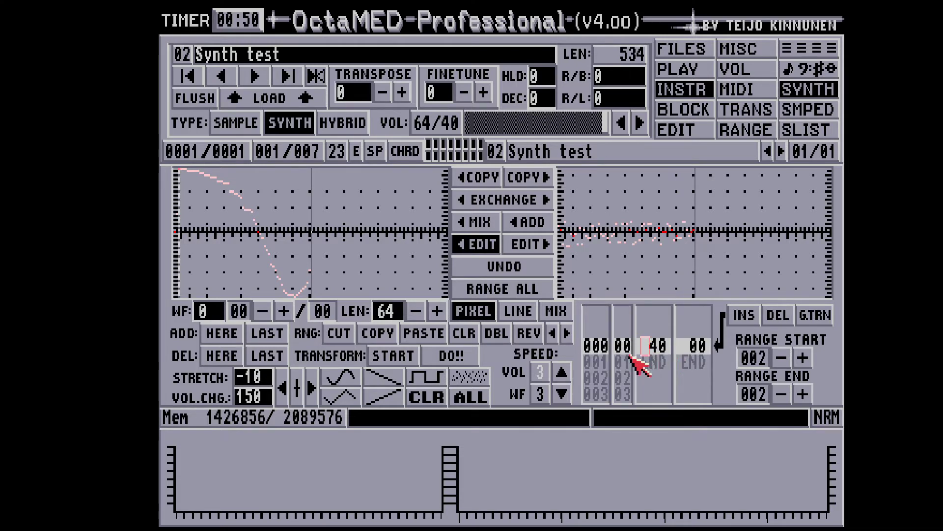
Step: With edit mode on, set the volume sequence value on line 000 to 30
key(Right)
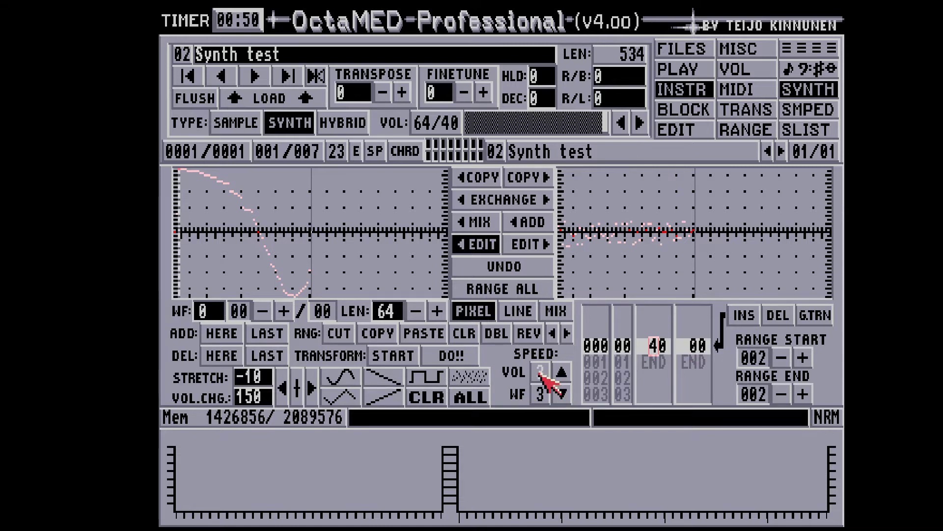
click(560, 376)
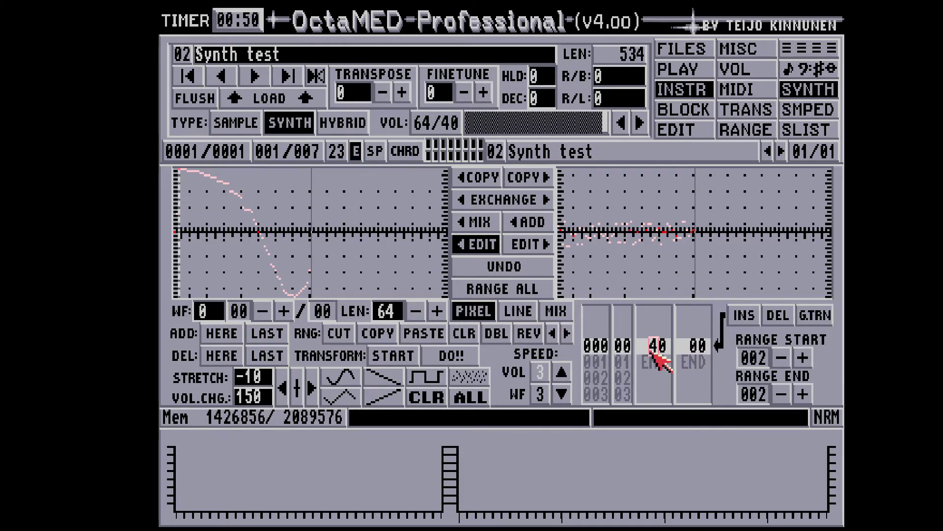
text(3)
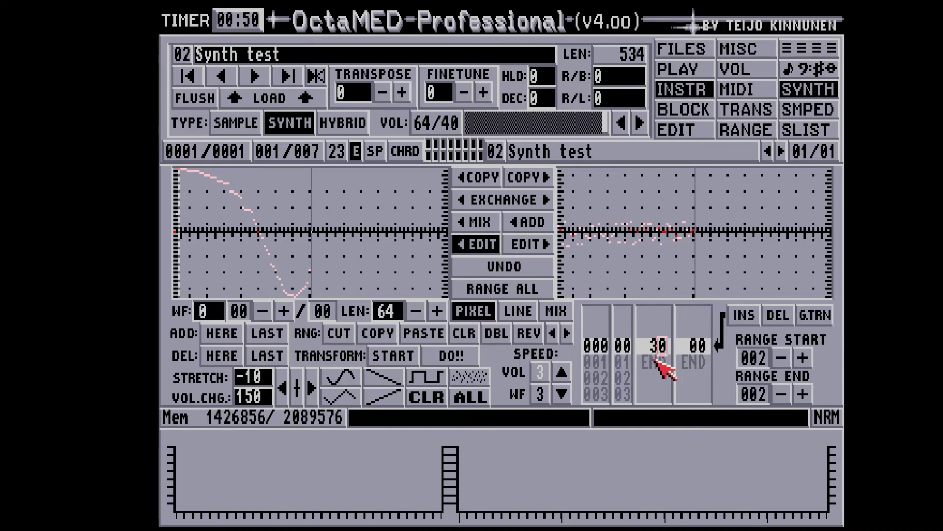
Step: Set the volume sequence value on line 000 to 20, then insert a blank line above it and delete that line
text(t)
text(2)
key(Return)
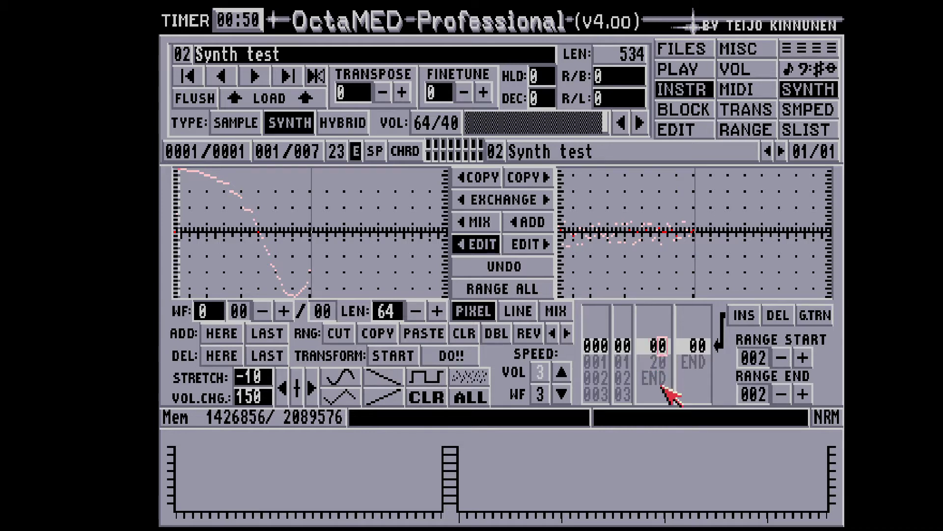
key(BackSpace)
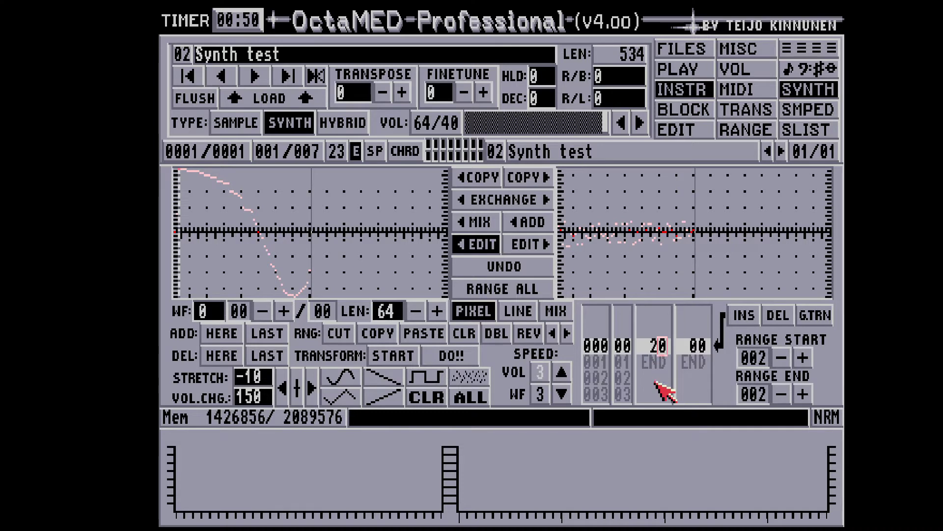
Step: Play the block, turn edit mode on again and set the volume sequence value on line 000 to 40
key(t)
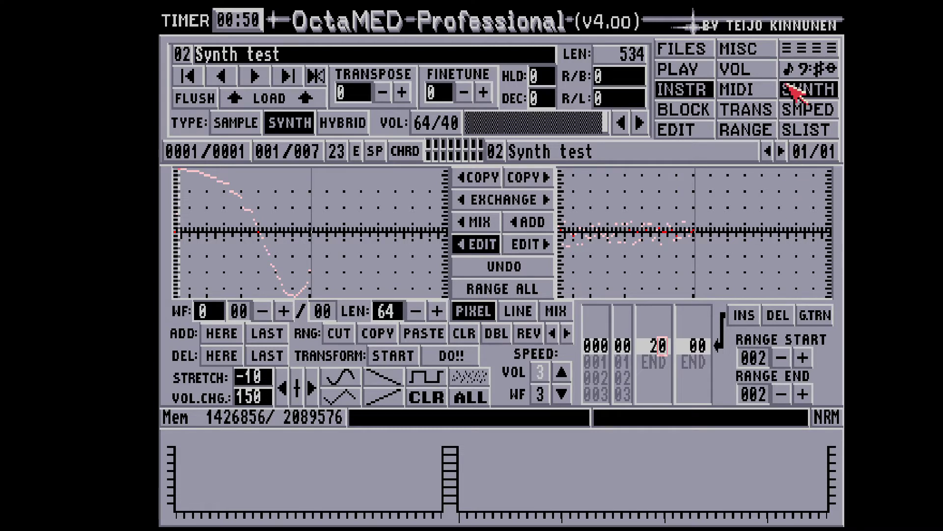
key(Alt_R)
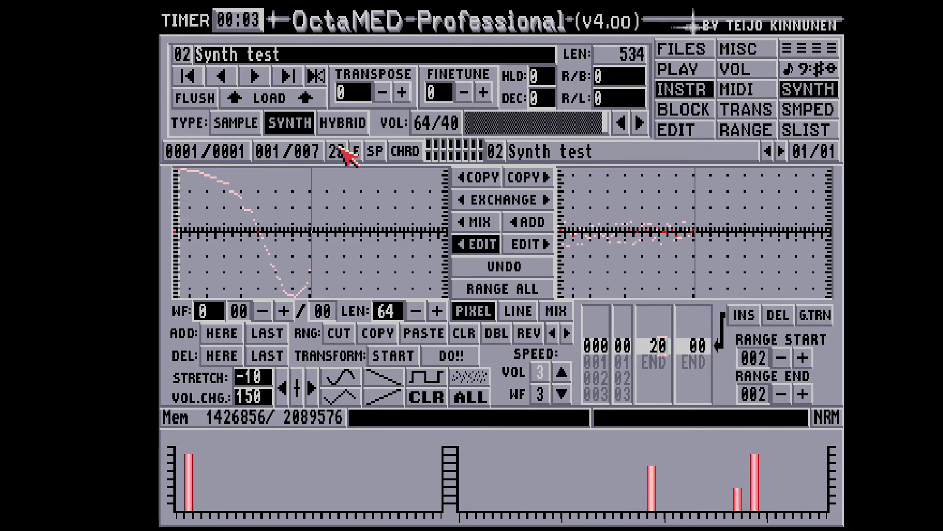
click(356, 151)
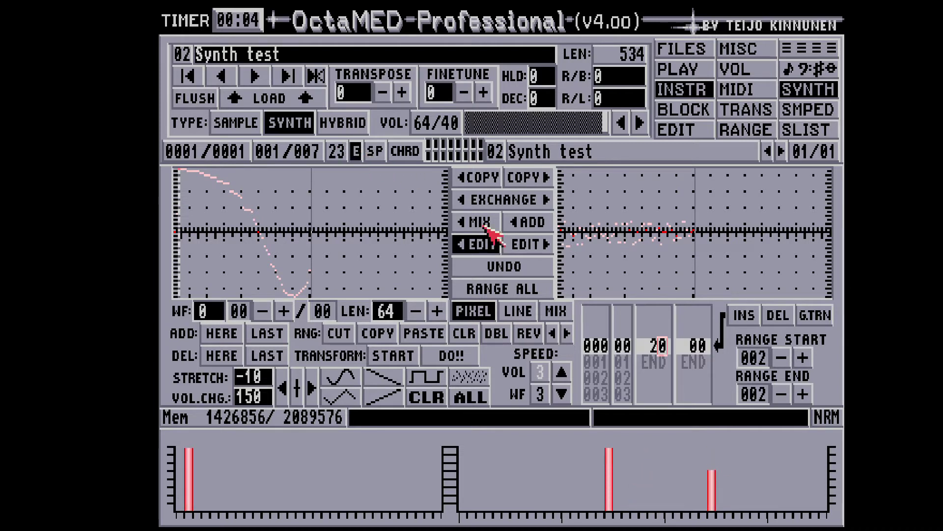
click(654, 352)
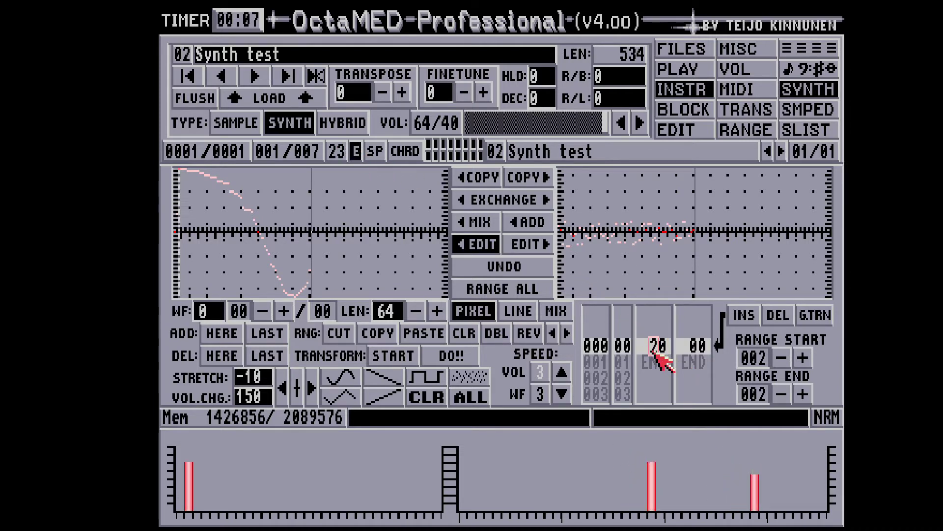
text(4)
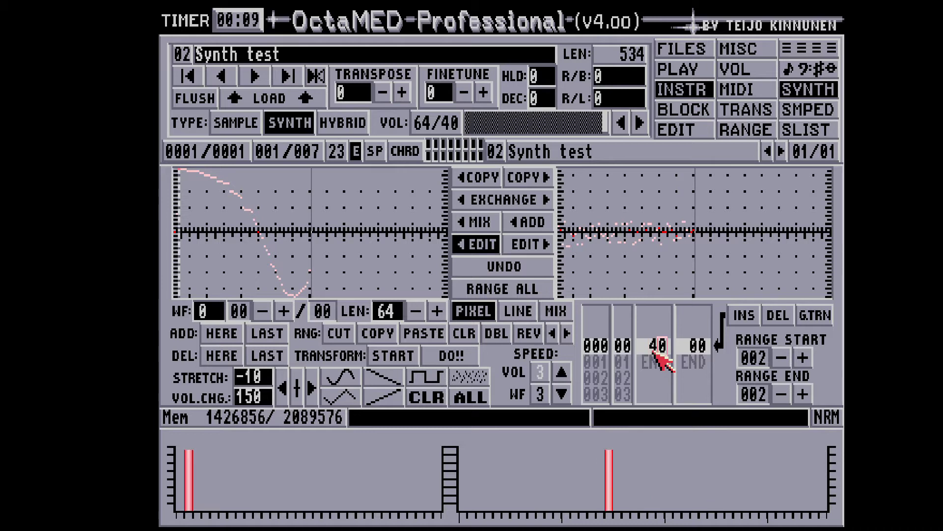
click(654, 352)
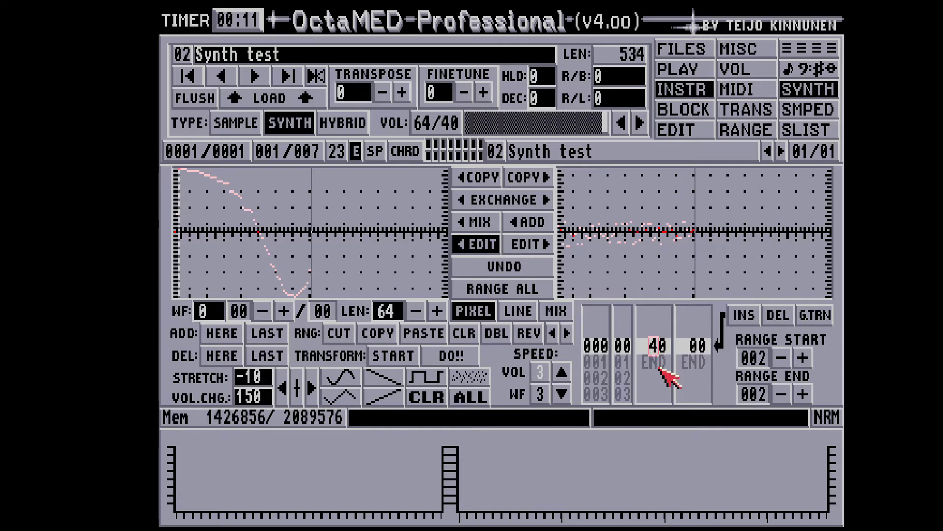
Step: Insert a 00 line at line 000 of the volume sequence and several more from line 002 onwards
click(745, 317)
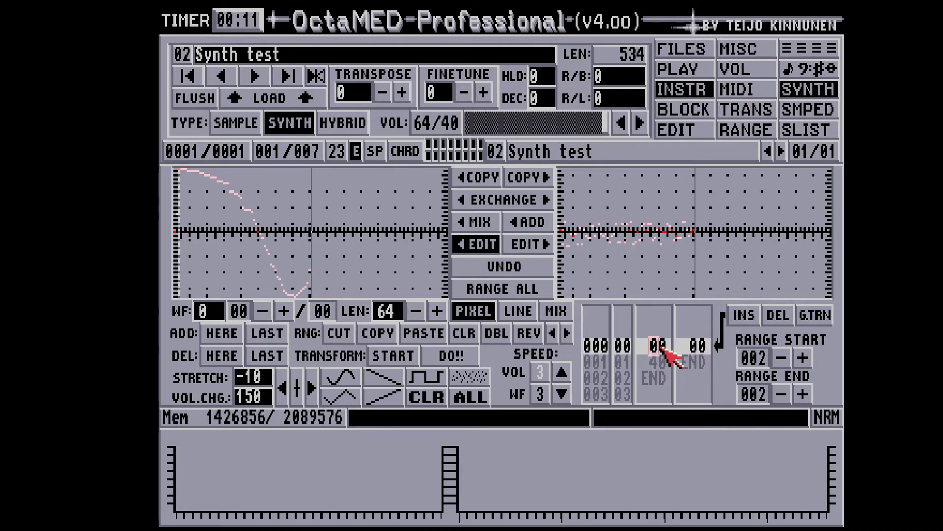
key(Down)
key(Down)
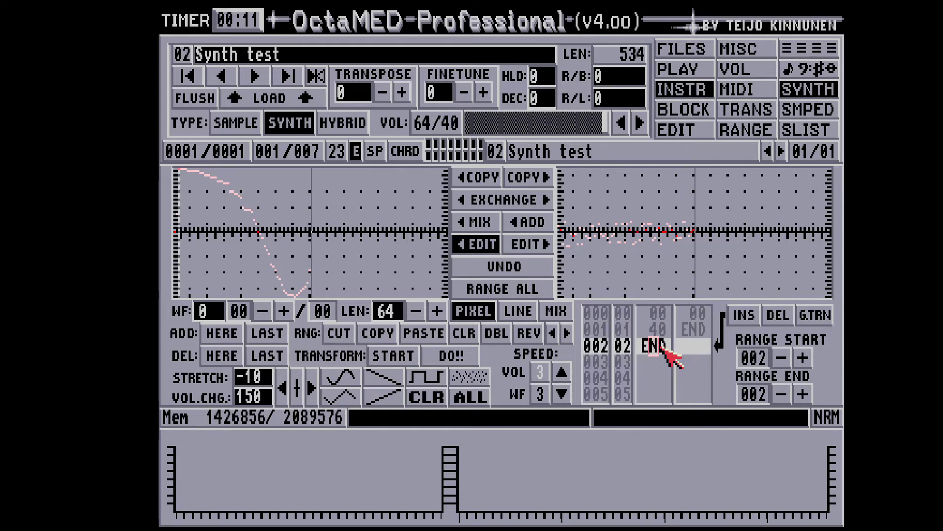
key(Return)
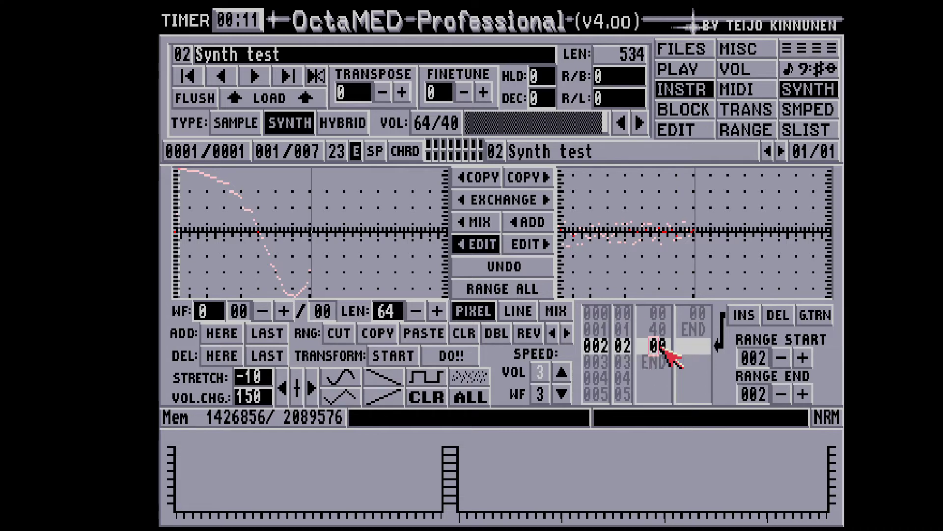
key(0)
key(0)
key(0)
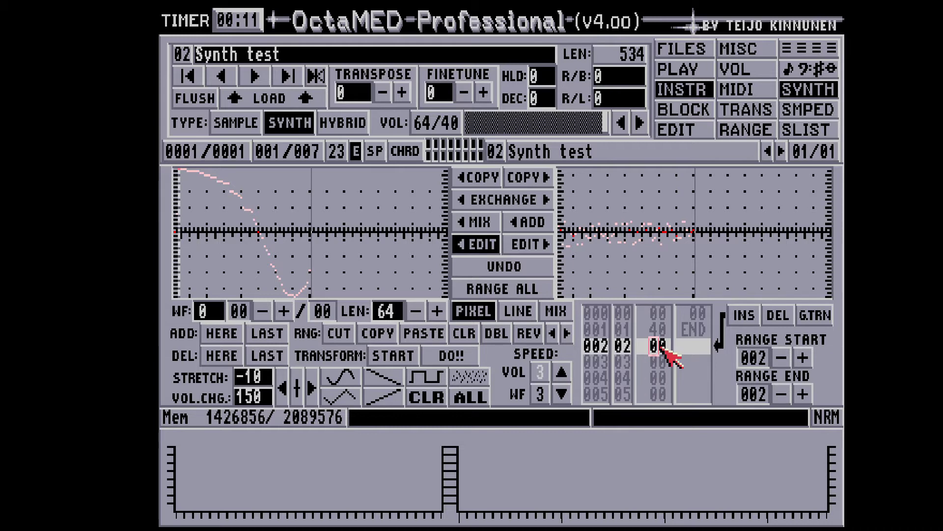
Step: Delete the surplus 00 lines from the volume sequence and set line 001 to 30
click(774, 322)
click(775, 322)
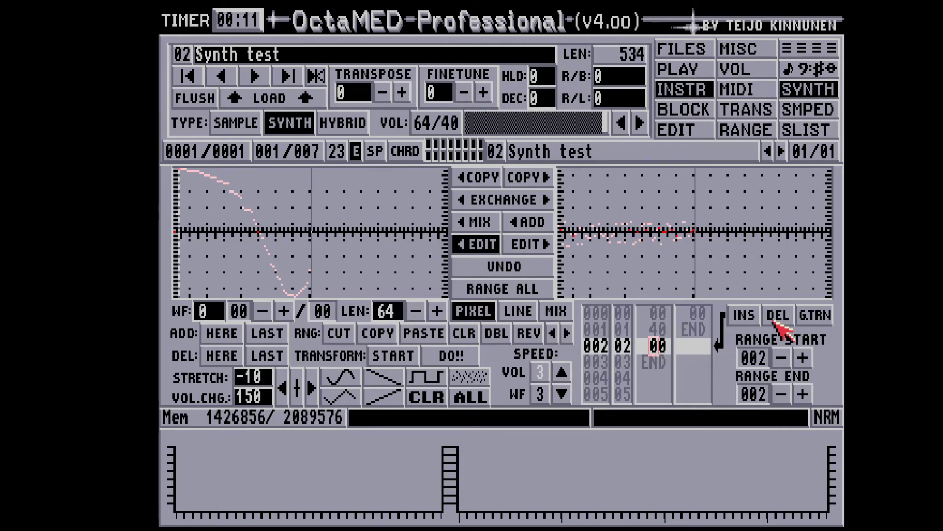
click(777, 319)
click(773, 321)
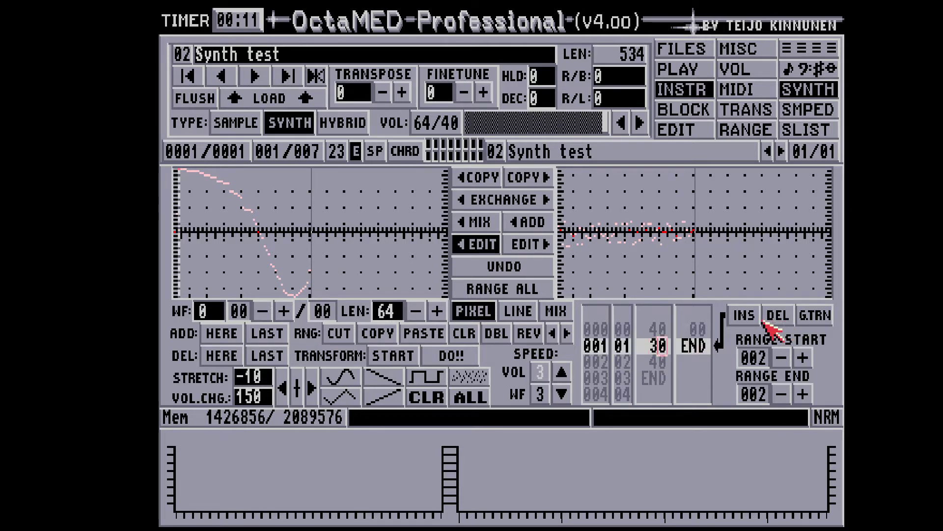
Step: Set lines 002, 003 and 004 of the volume sequence to 20, 10 and 00
key(Down)
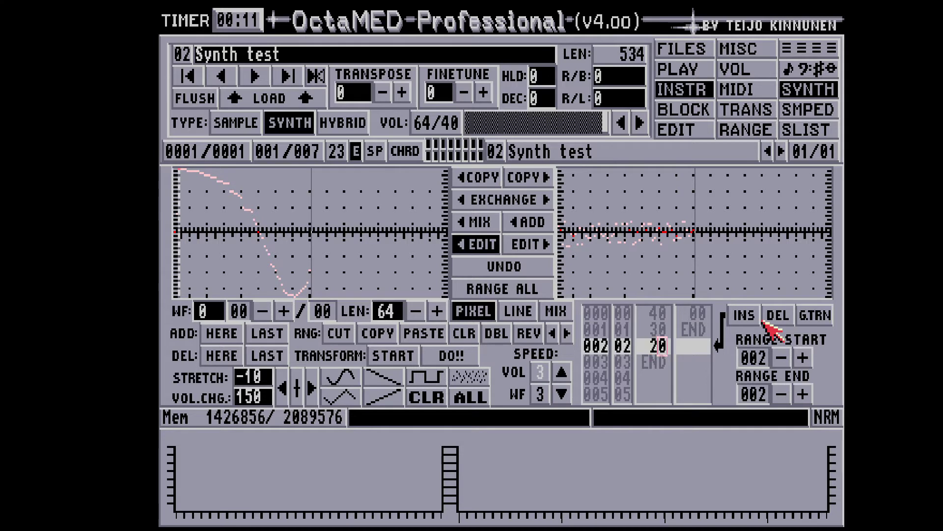
key(shift+BackSpace)
key(Left)
key(Down)
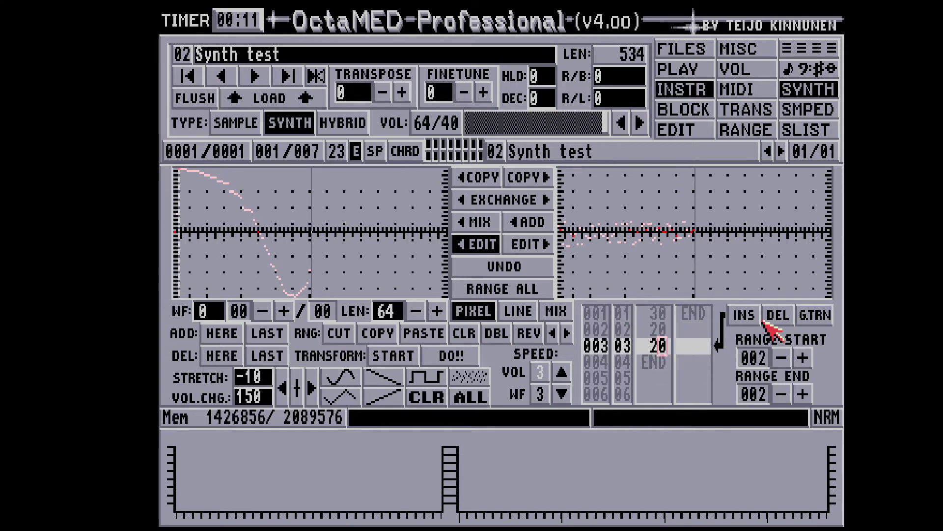
key(Down)
key(shift+BackSpace)
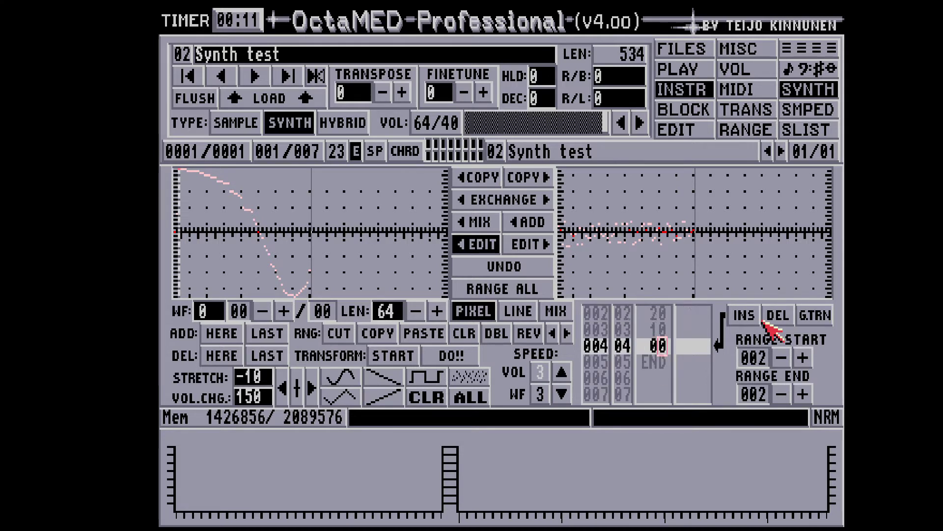
Step: Step through the volume sequence lines between 000 and 004 and play the block to hear the fade
key(Up)
key(Up)
key(Up)
key(Up)
key(Down)
key(Down)
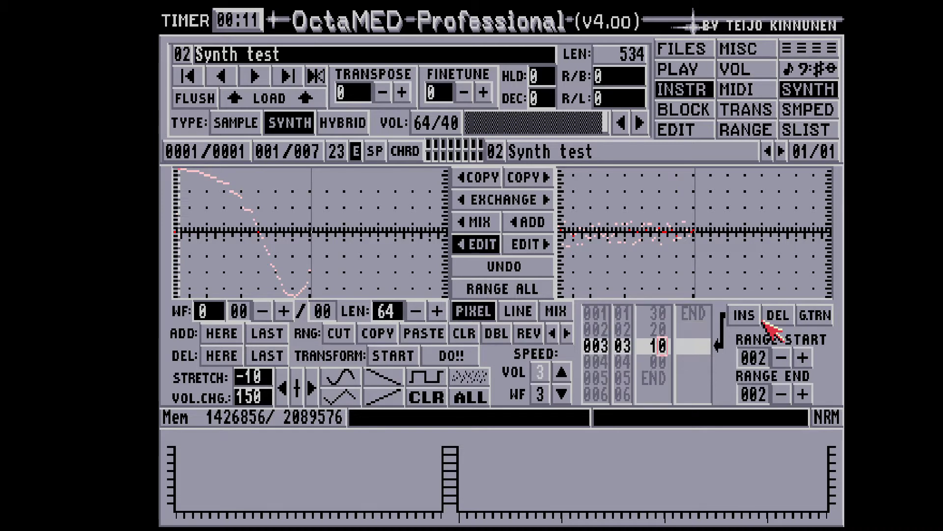
key(Up)
key(Up)
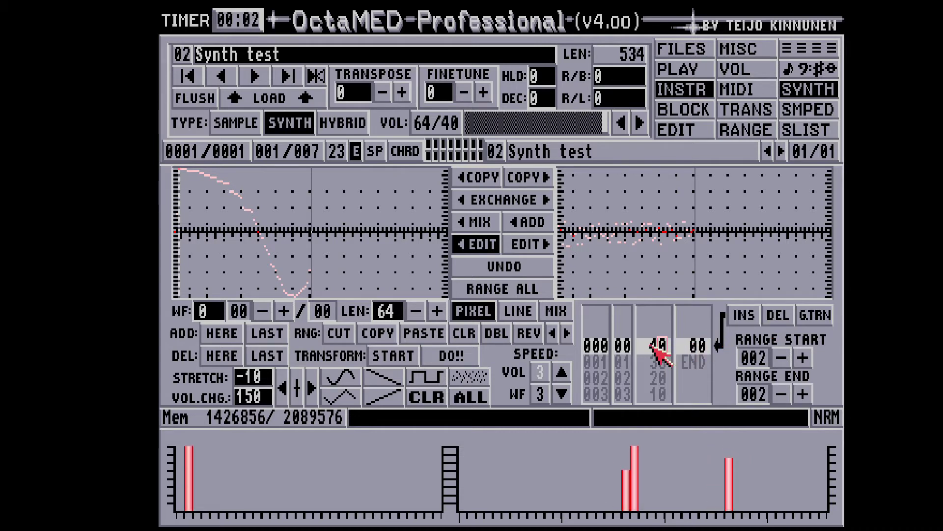
key(Down)
key(Down)
key(Up)
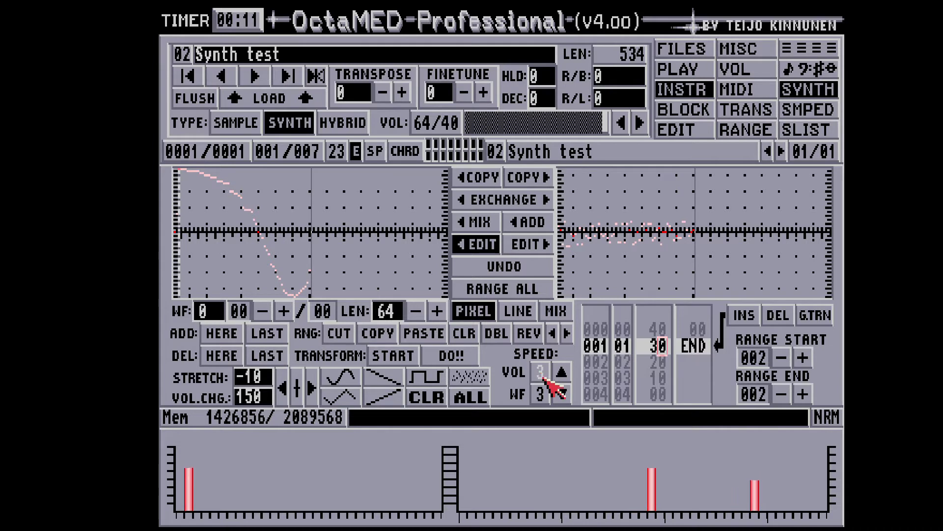
Step: Lower the volume sequence speed to 1 while the block plays, then raise it back to 3
click(563, 394)
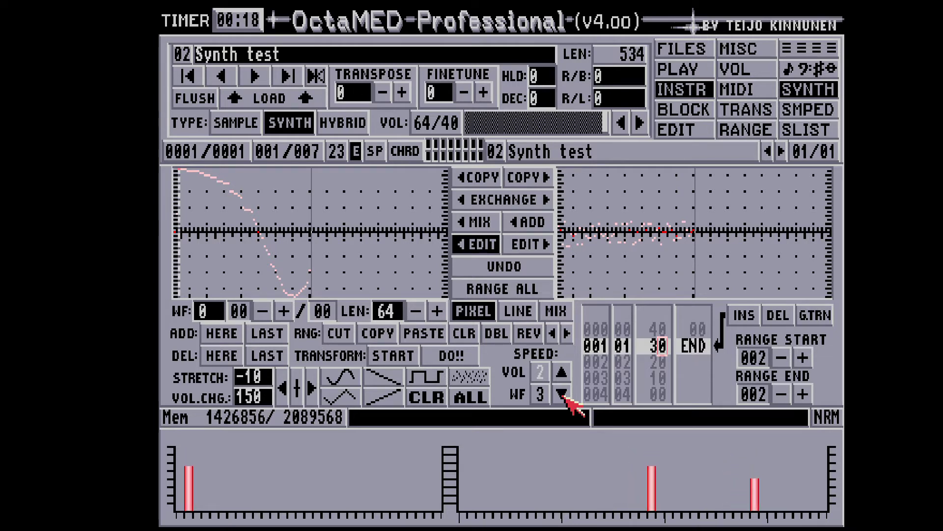
click(561, 393)
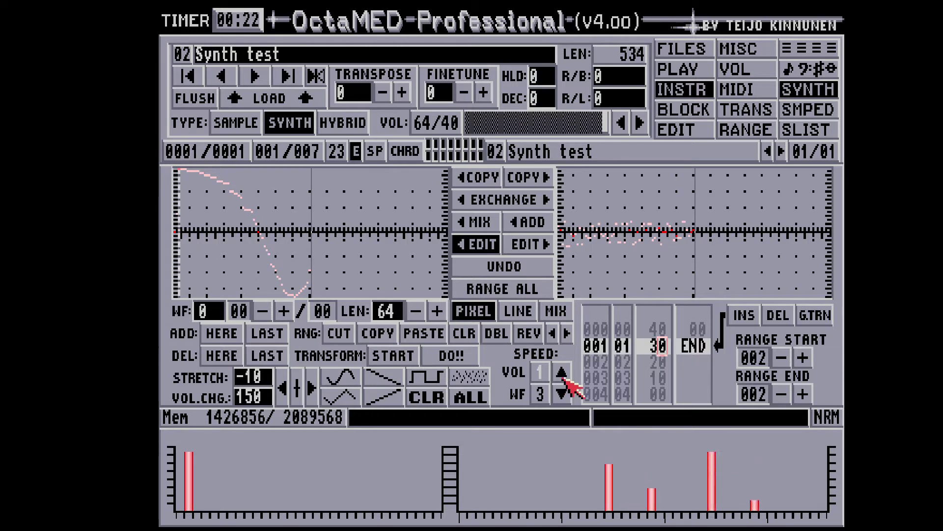
click(562, 375)
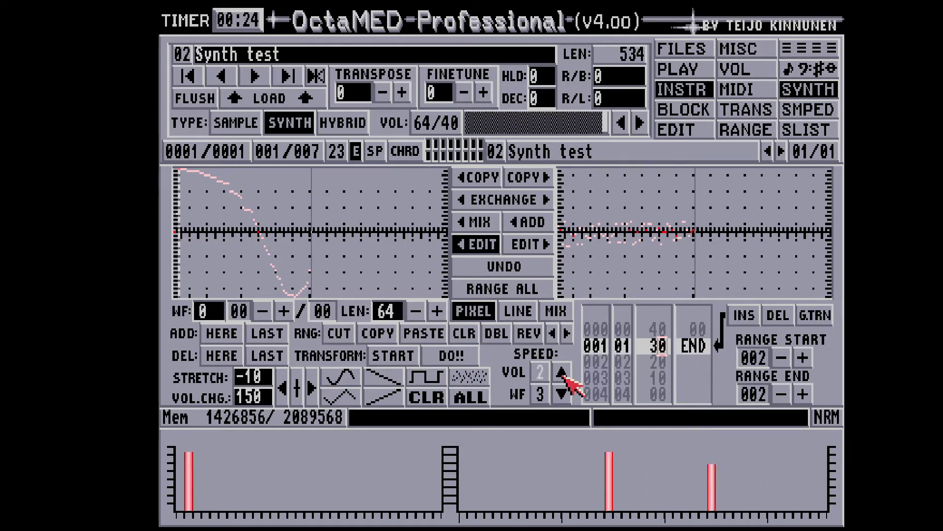
click(563, 375)
click(562, 375)
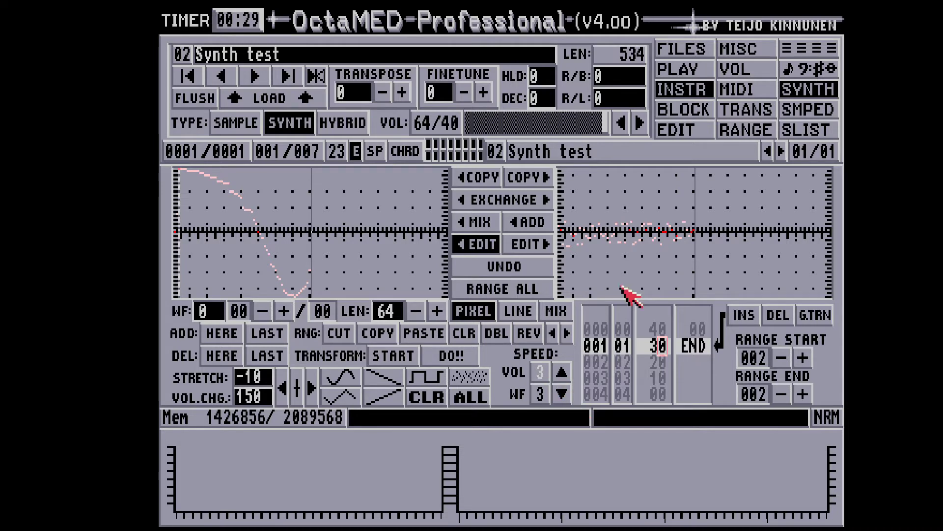
Step: Switch the song tempo mode from BPM to SPD with 06 as the second tempo value, and set the volume sequence speed to 6
click(698, 73)
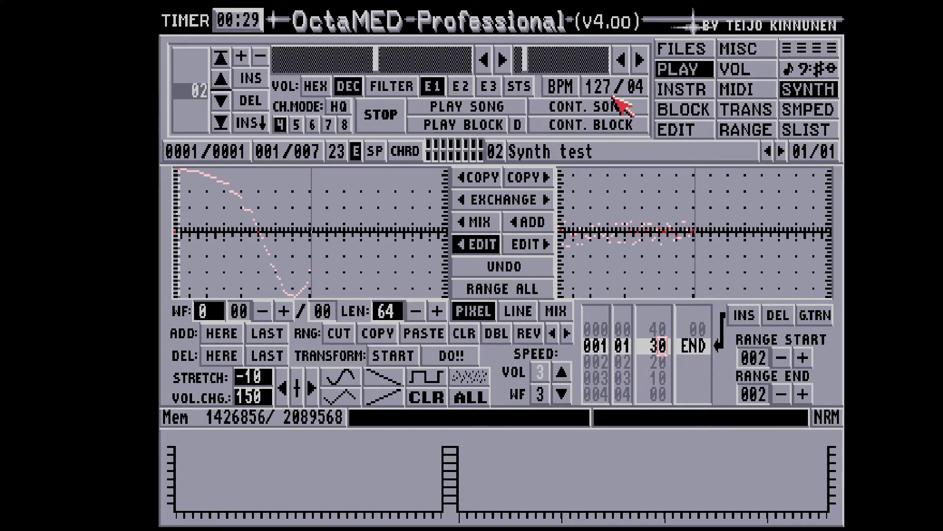
click(562, 87)
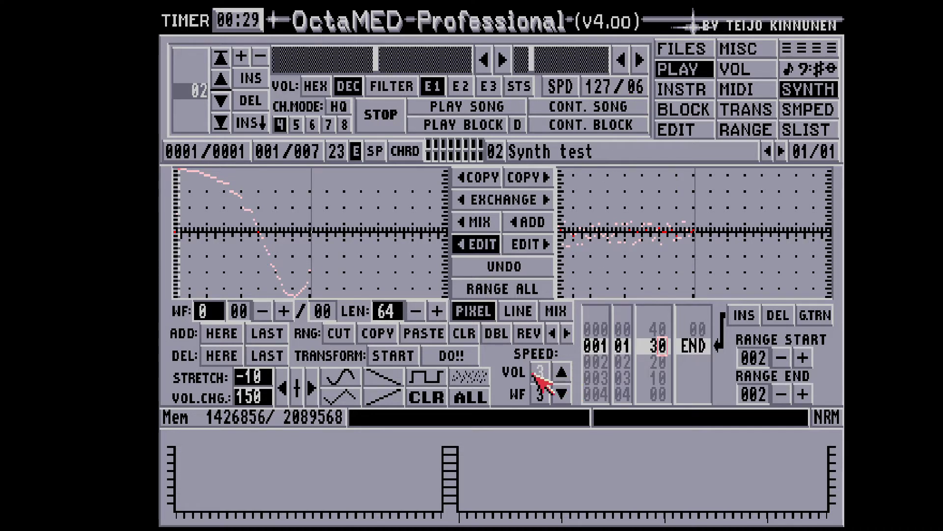
click(561, 373)
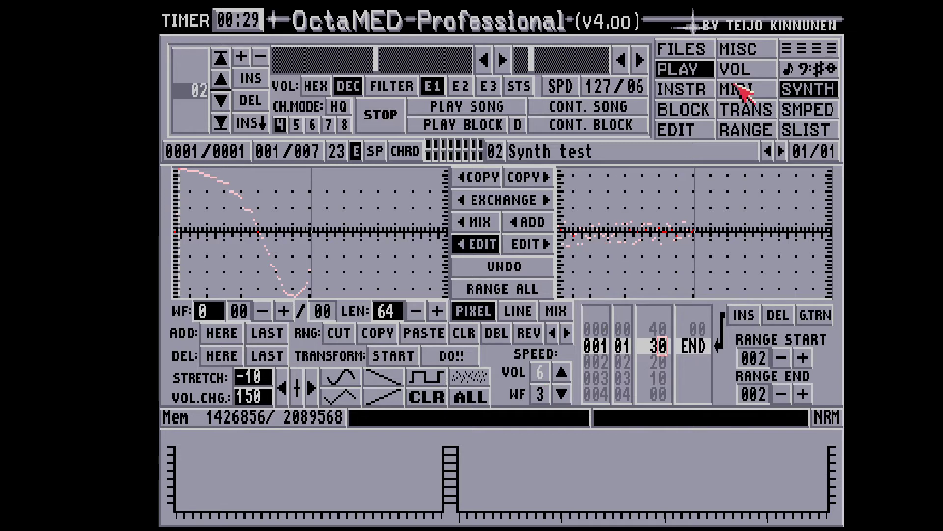
Step: Look at the block's notes in the tracker view and return to the synth editor
click(825, 47)
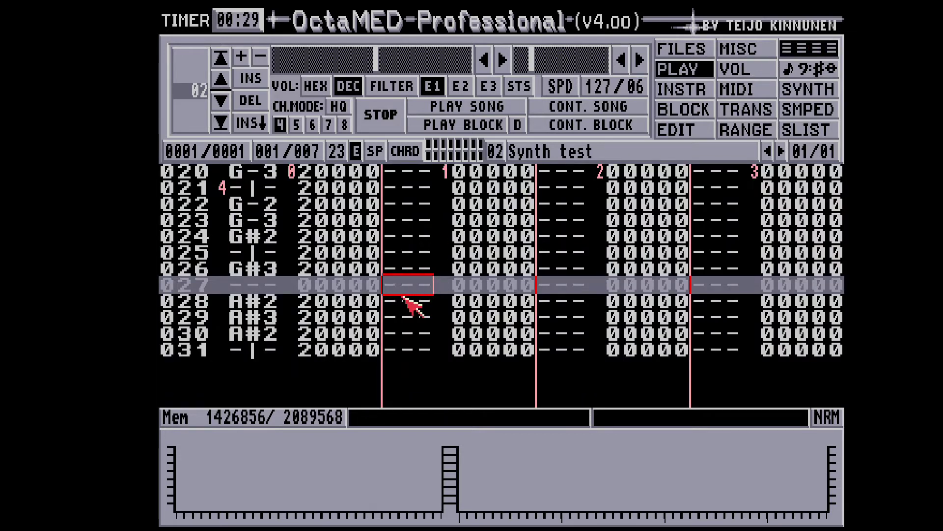
click(808, 90)
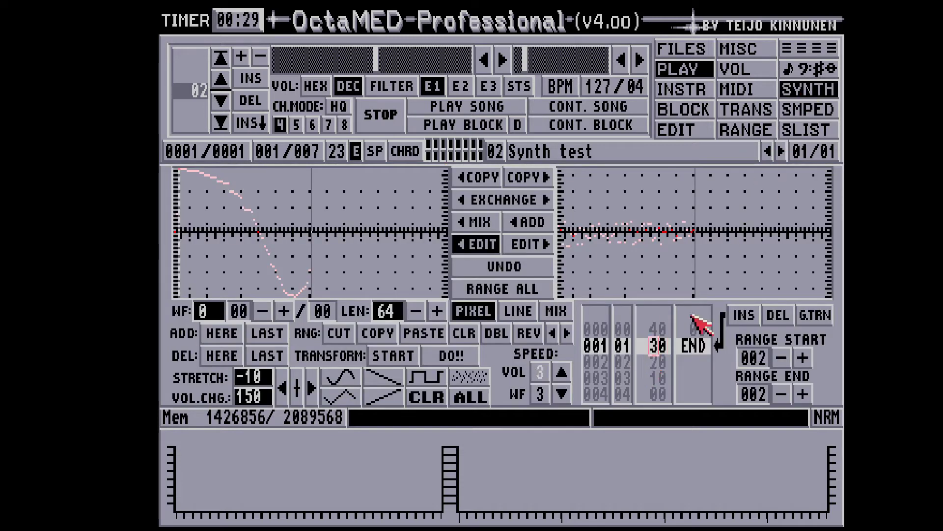
Step: Remove the volume values below line 000 and enter the CHD command on line 001
key(Delete)
key(Delete)
key(Delete)
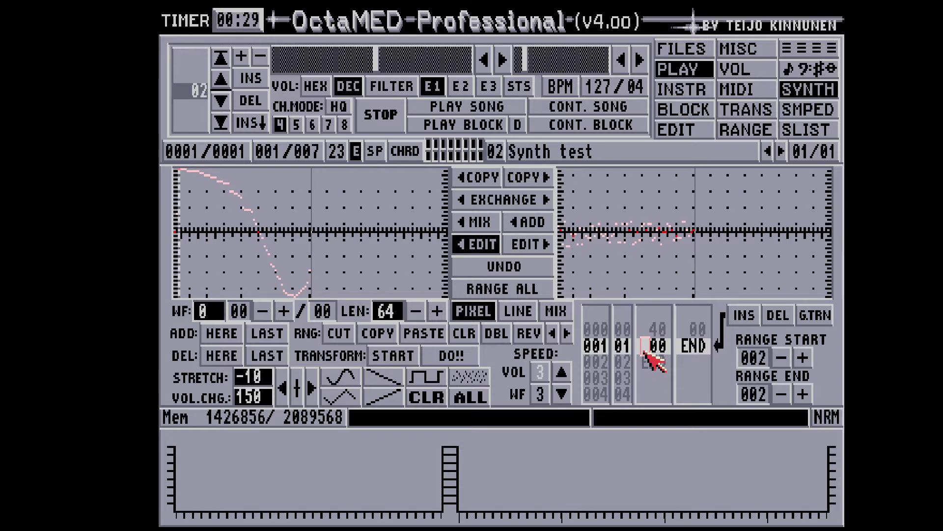
key(d)
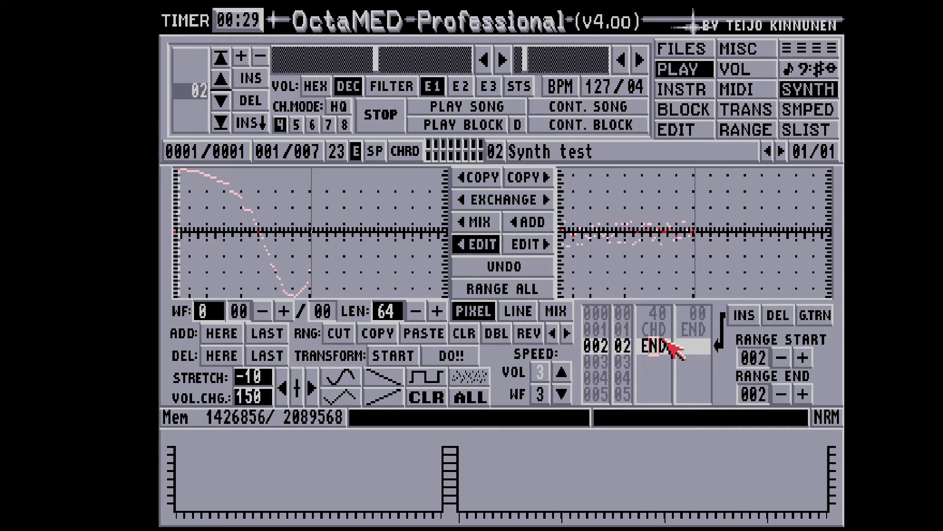
Step: Insert a line after the CHD command in the volume sequence and set it to 08
key(Return)
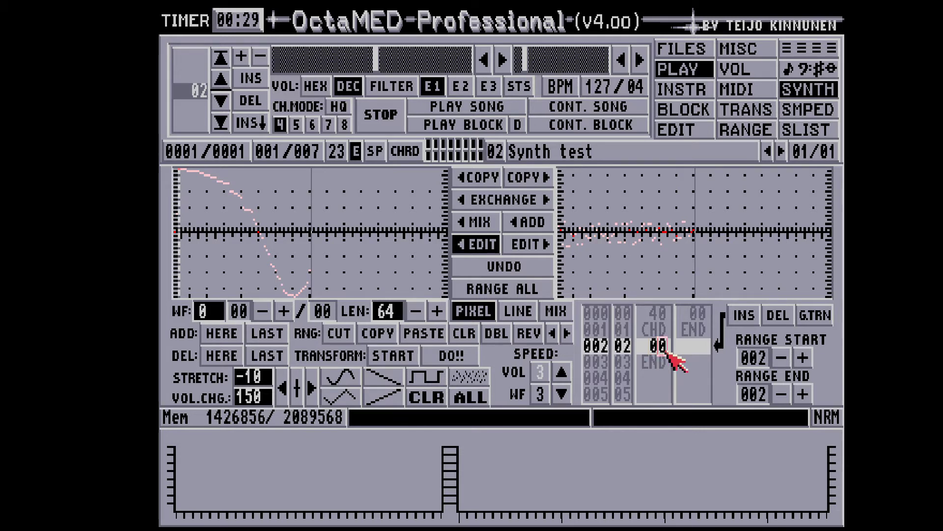
text(8)
key(Up)
key(Up)
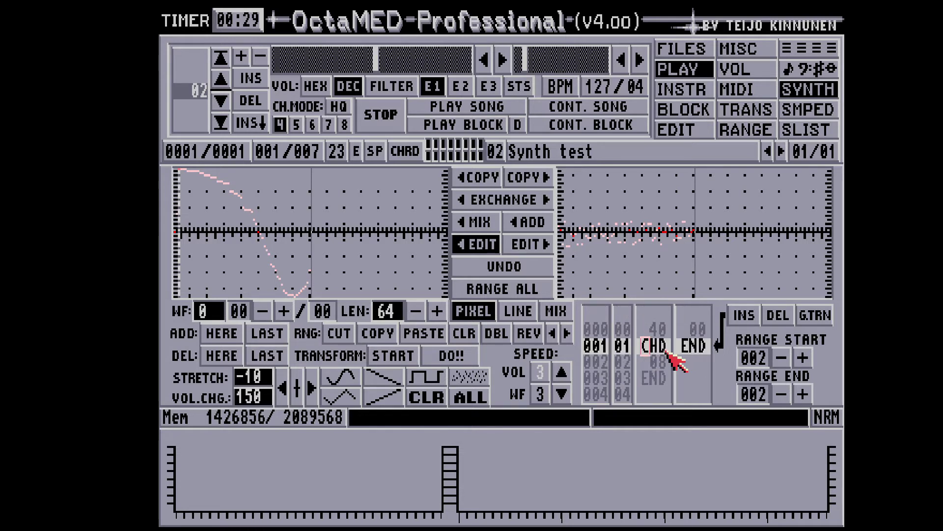
Step: Play the block and lower the volume sequence speed to 2
key(space)
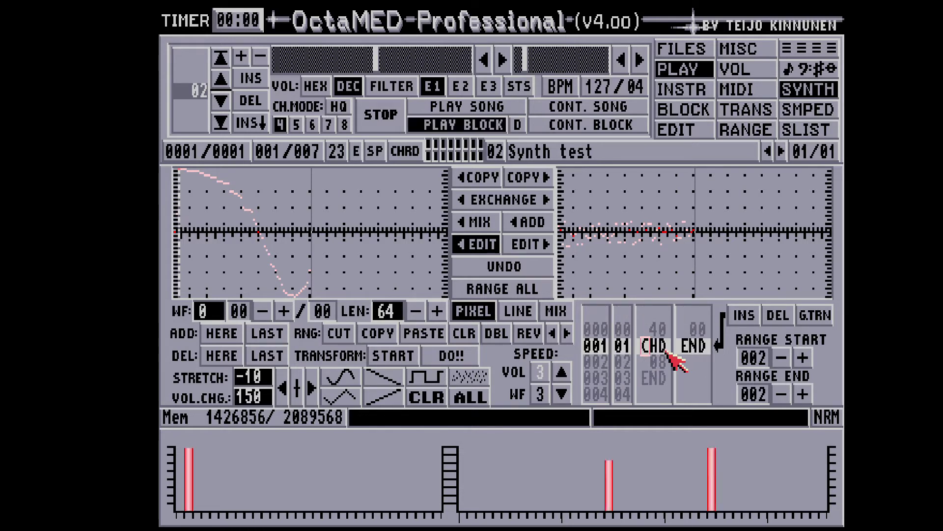
click(562, 394)
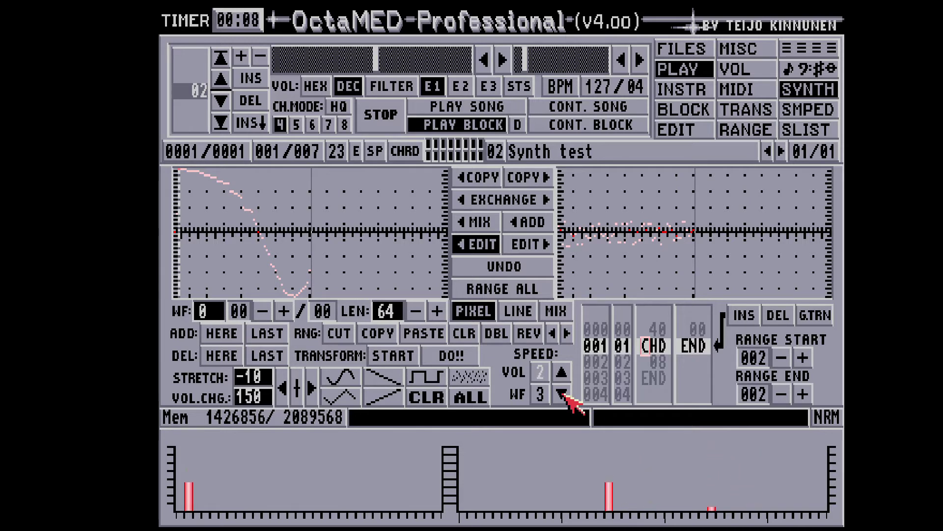
Step: Lower the volume sequence speed to 1 and set the CHD value on line 002 to 10
click(562, 394)
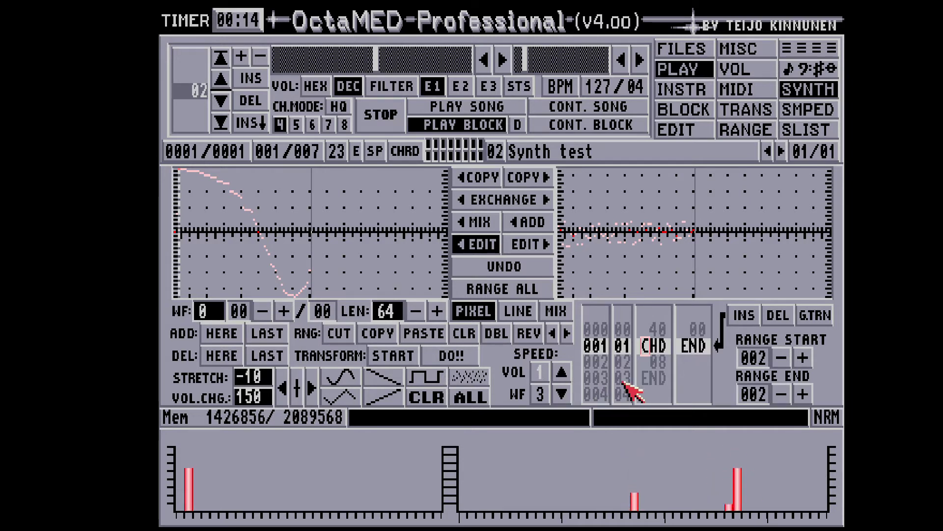
key(Down)
key(Right)
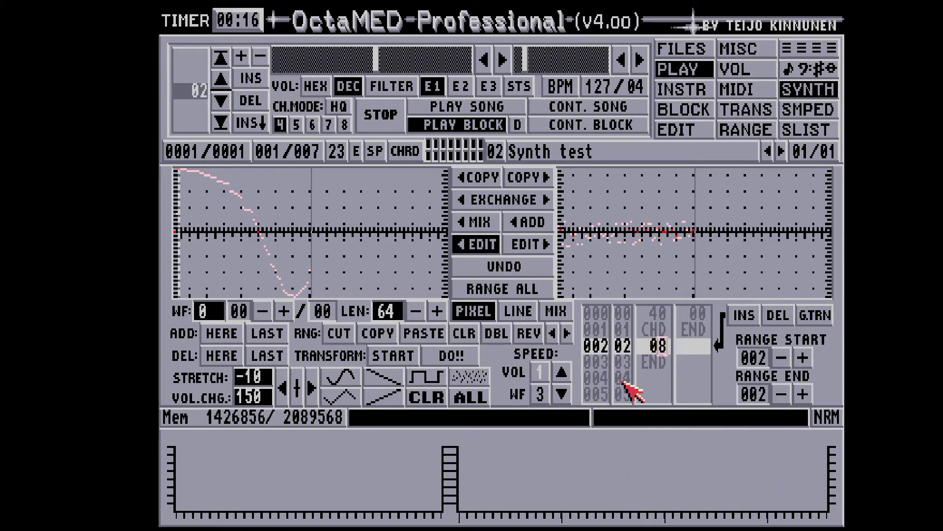
key(Escape)
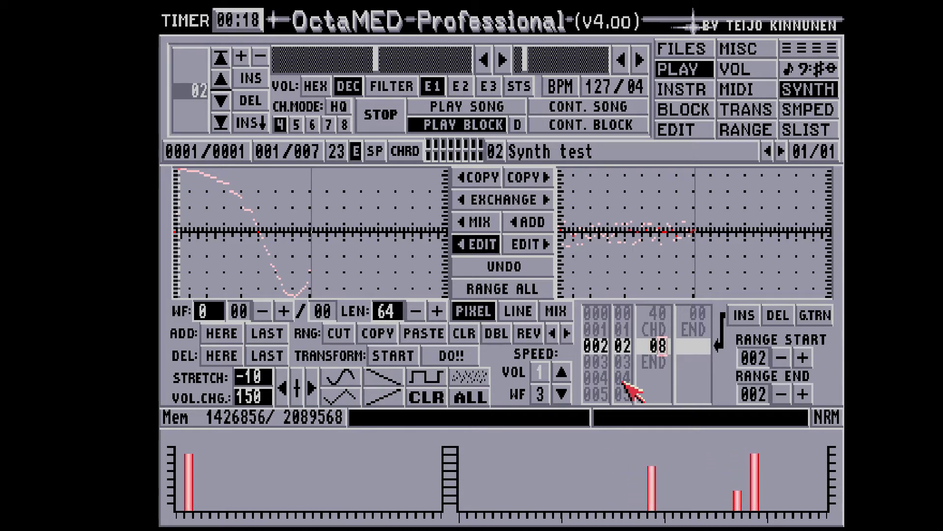
key(Left)
text(1)
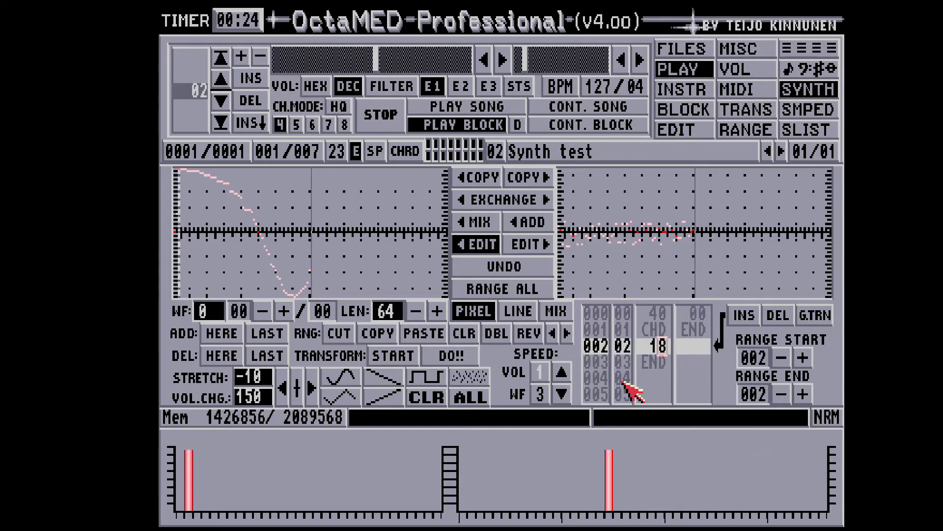
text(0)
key(Up)
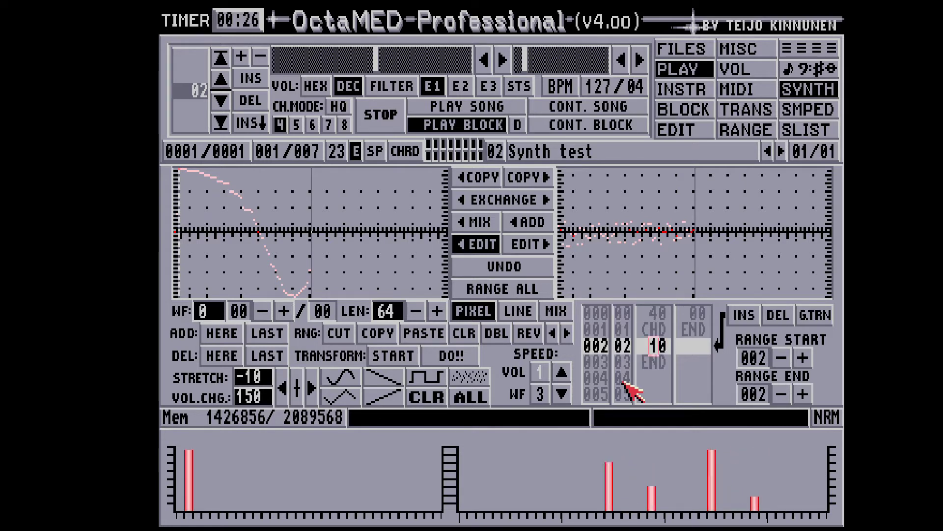
Step: Try 03 and 05 as the CHD value on line 002 while the block plays, and settle on 07
key(Up)
key(Down)
text(0)
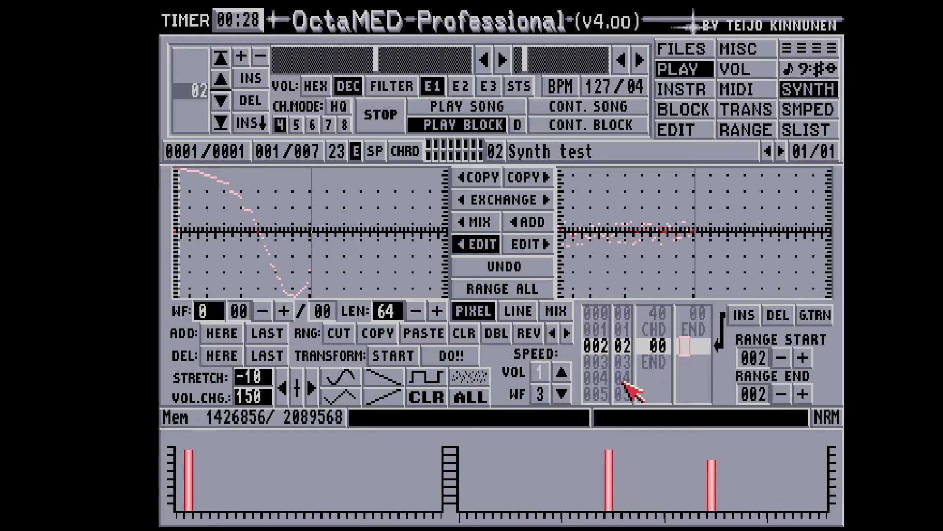
text(3)
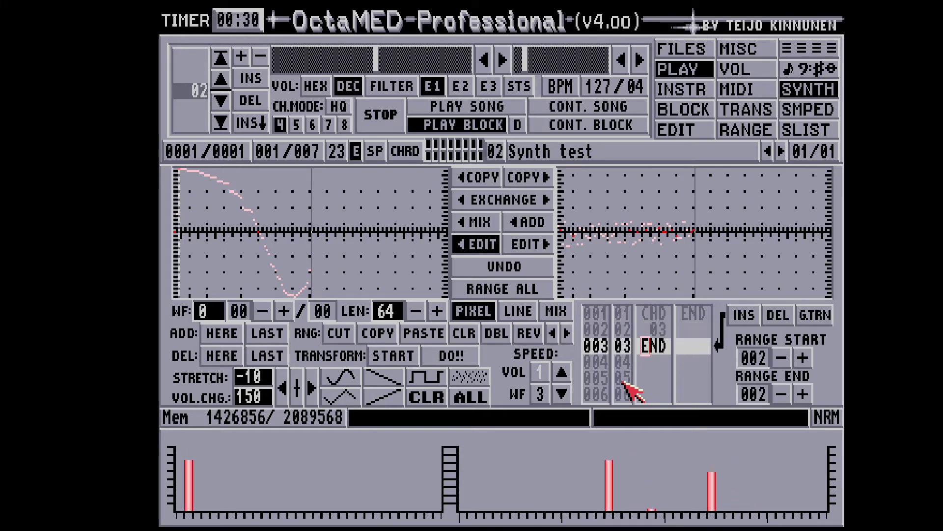
key(Up)
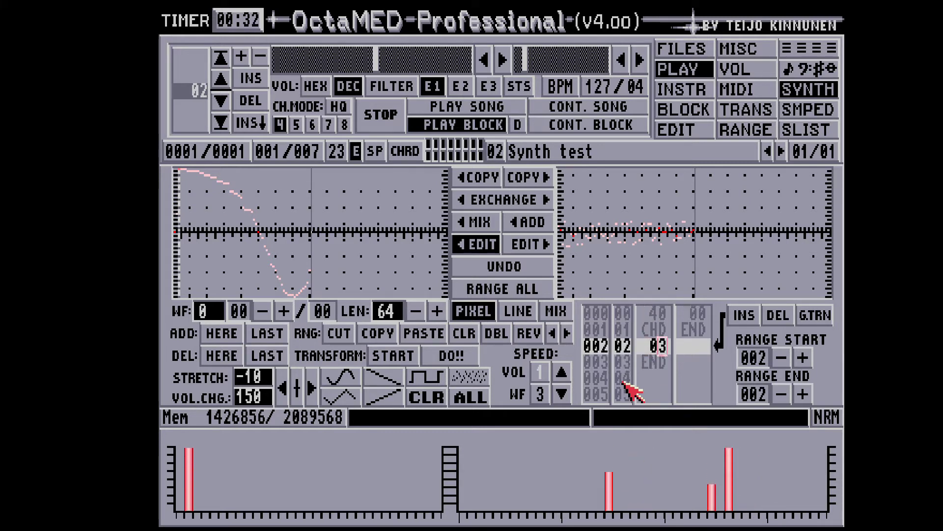
text(5)
key(Up)
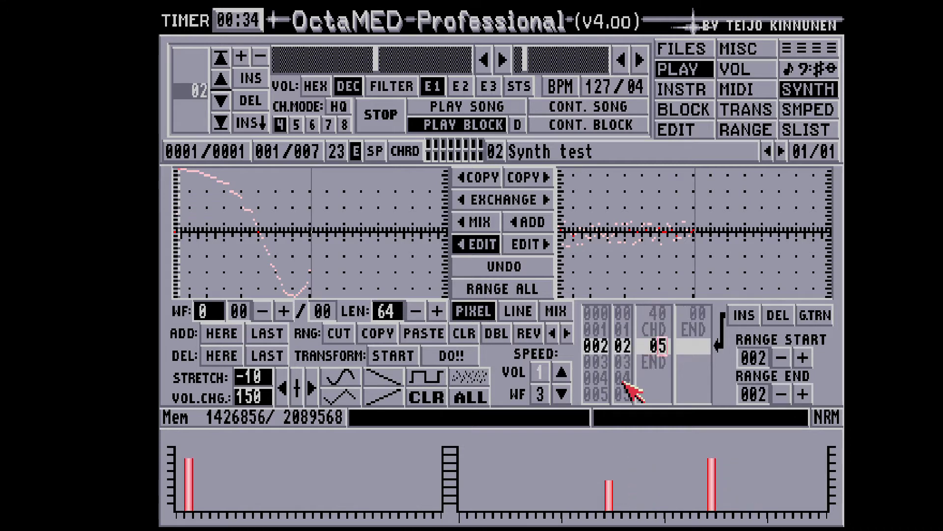
text(7)
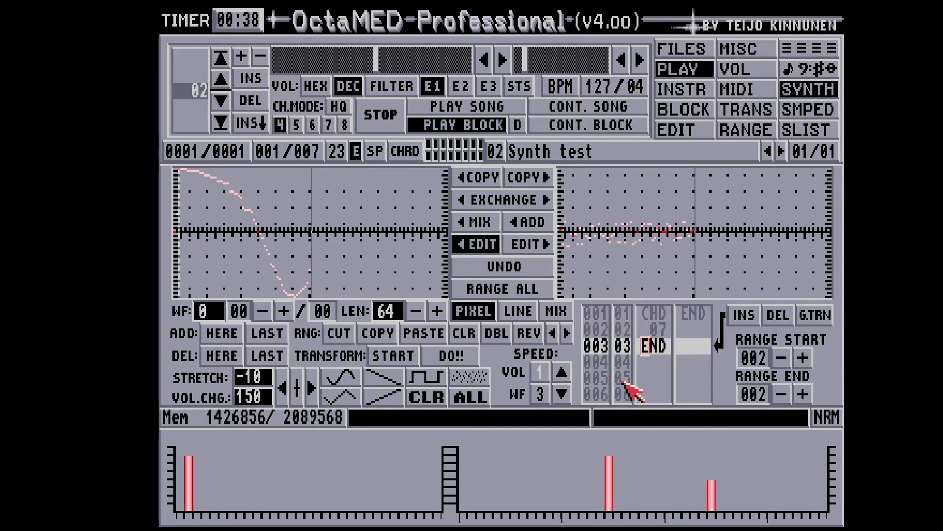
Step: Stop playback and insert a WAI command on line 001, ahead of the CHD command in the volume sequence
key(space)
key(Up)
key(Up)
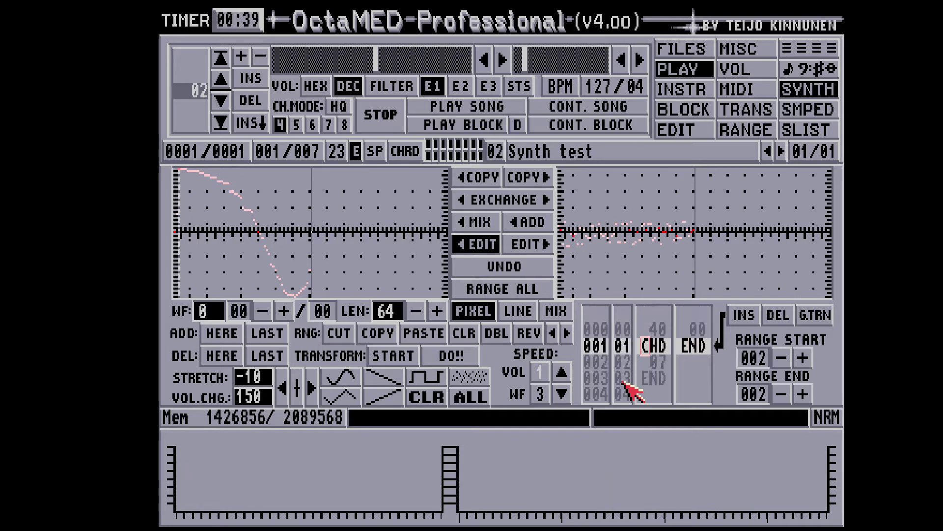
key(Return)
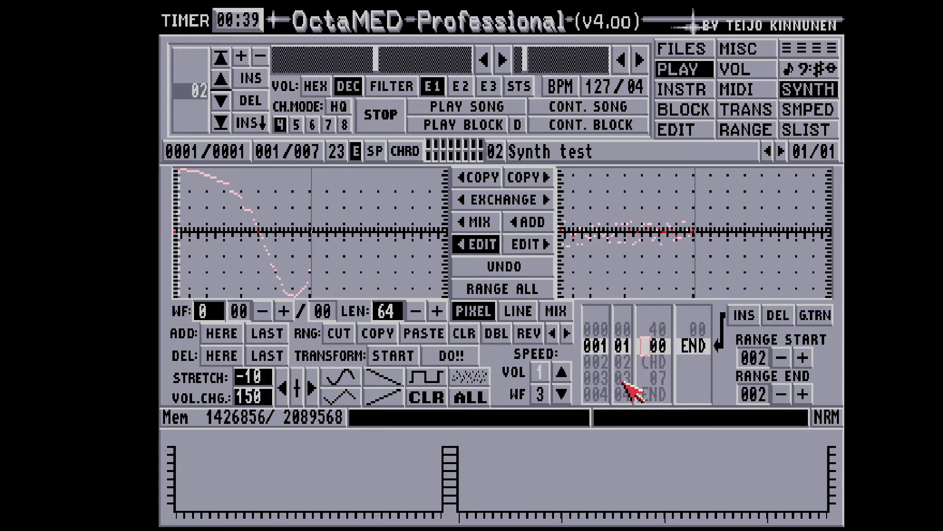
key(w)
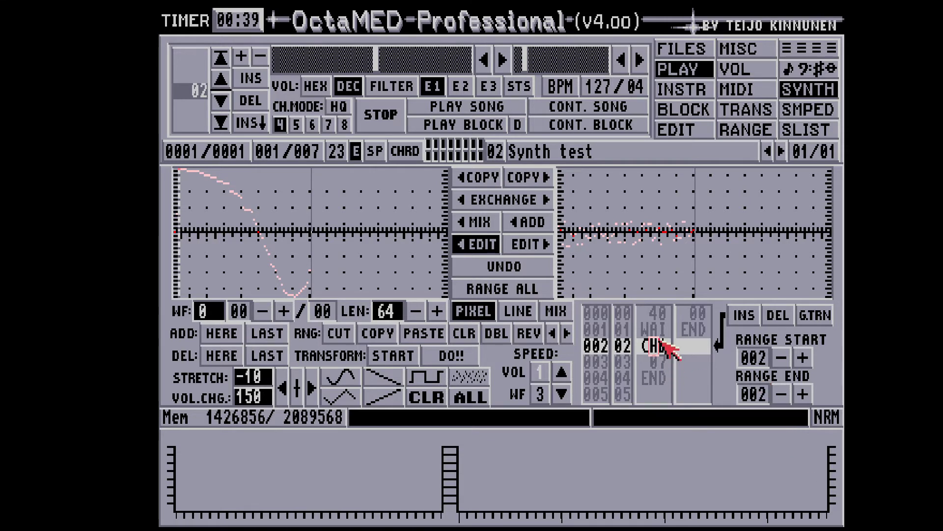
Step: Insert a line after the WAI command with the value 06 and play the block
key(Insert)
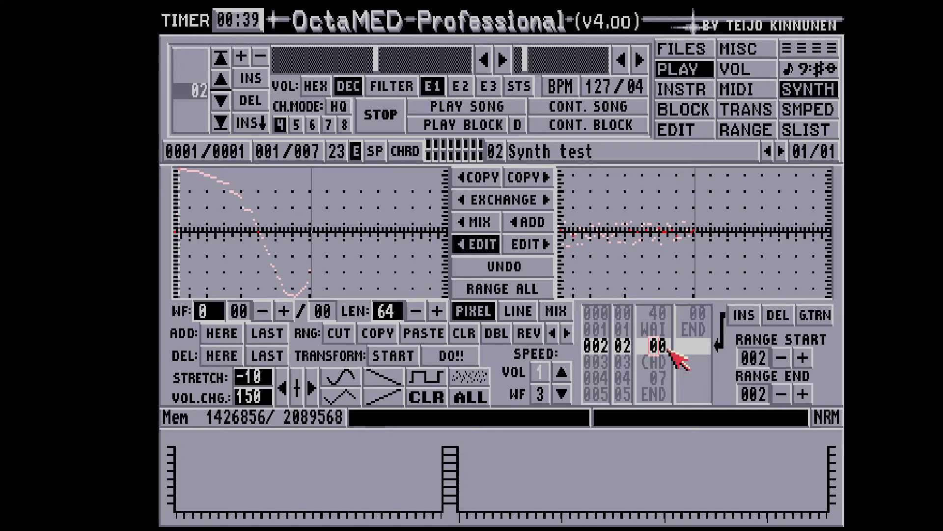
text(6)
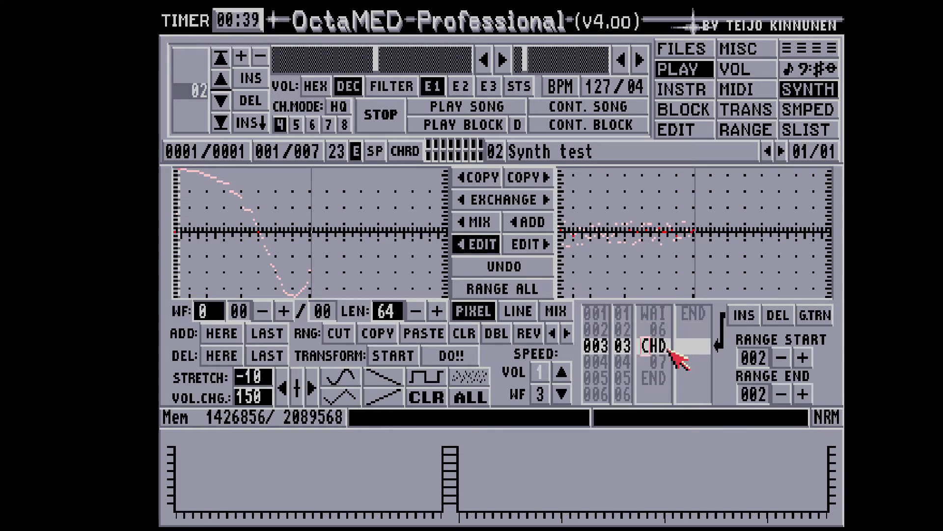
key(Up)
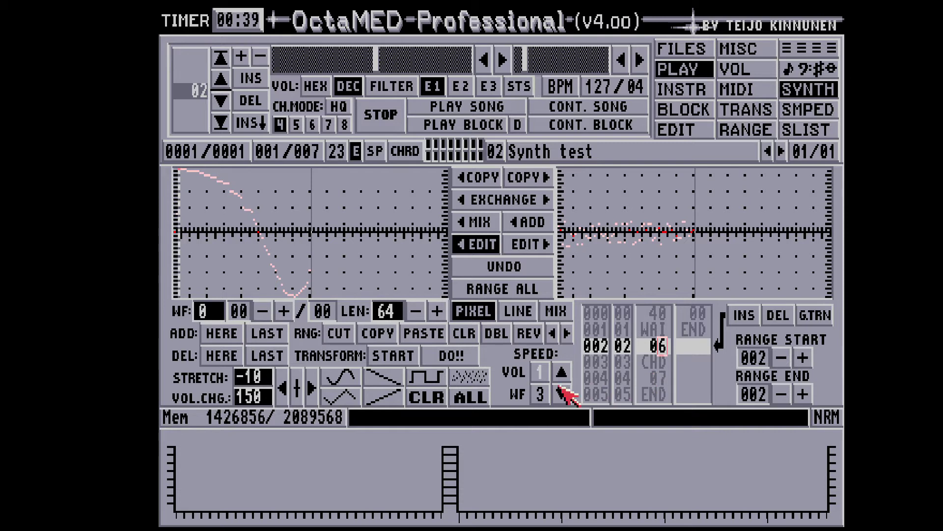
key(Alt_R)
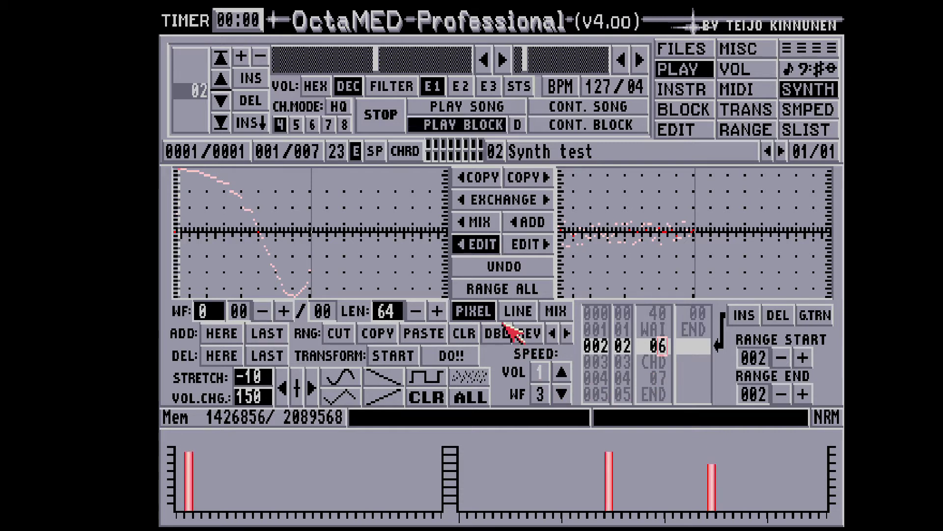
Step: Try a WAI value of 01 and CHD values of 17 and 27 while the block plays
key(Down)
key(Down)
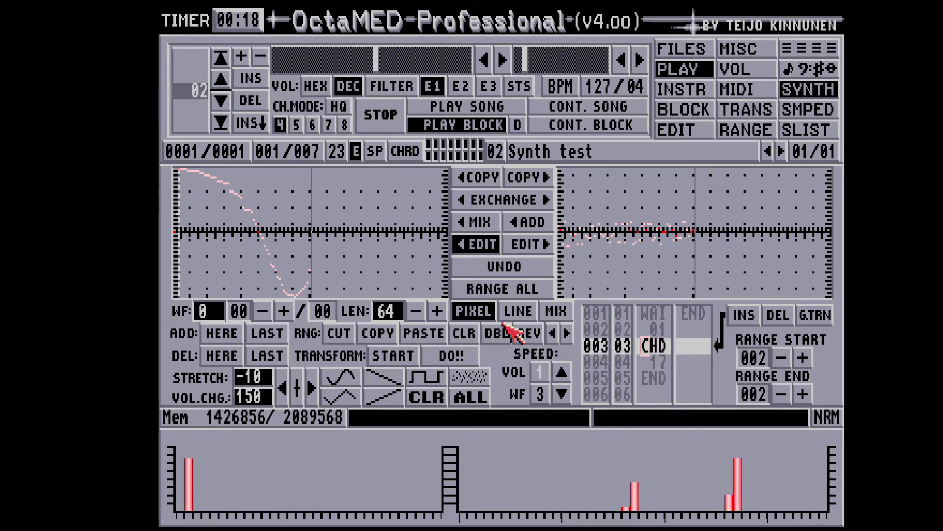
key(Down)
text(2)
key(Up)
key(Up)
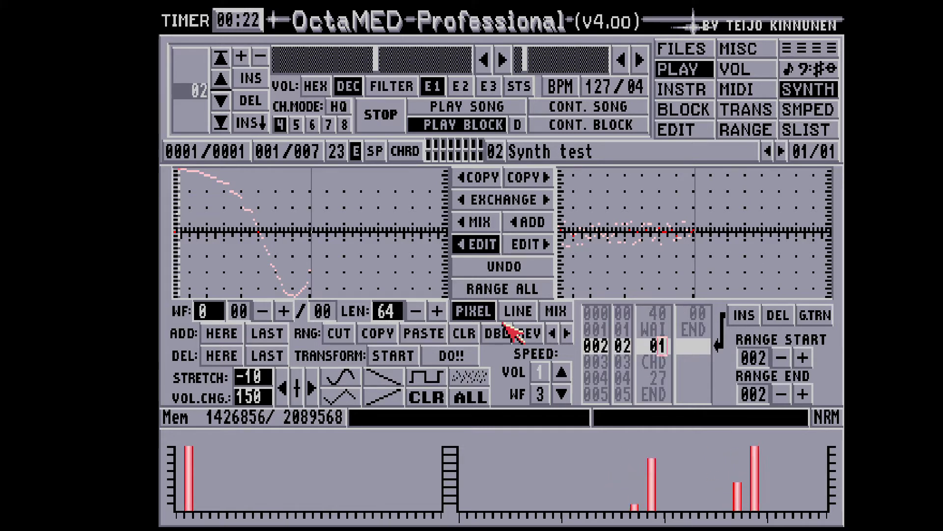
Step: Set the WAI value to 04 and 06, set the CHD value on line 004 to 17, and stop playback
text(4)
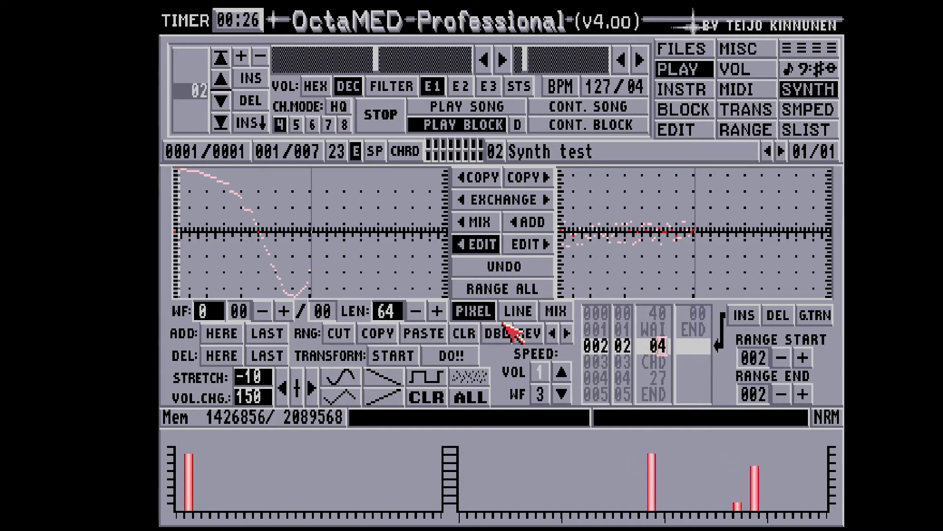
text(6)
key(Up)
key(Down)
key(Down)
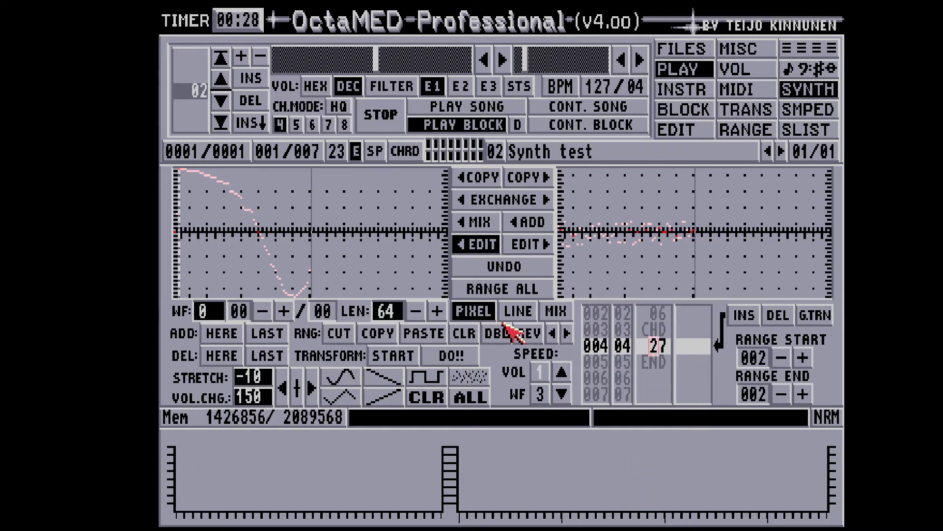
text(1)
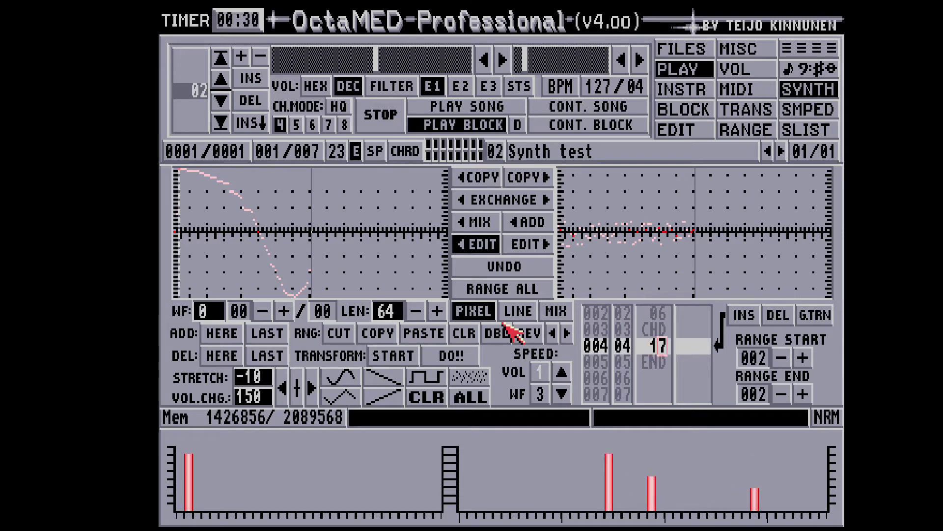
key(Up)
key(Up)
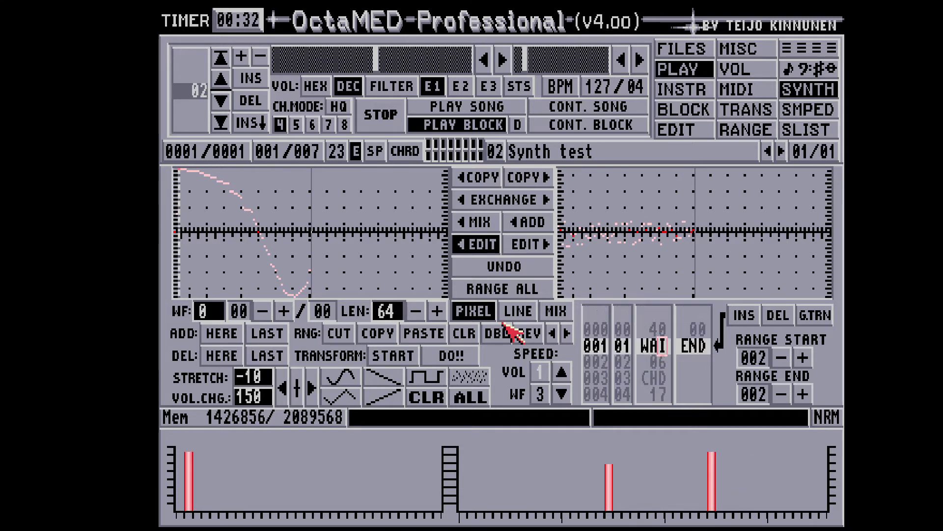
key(space)
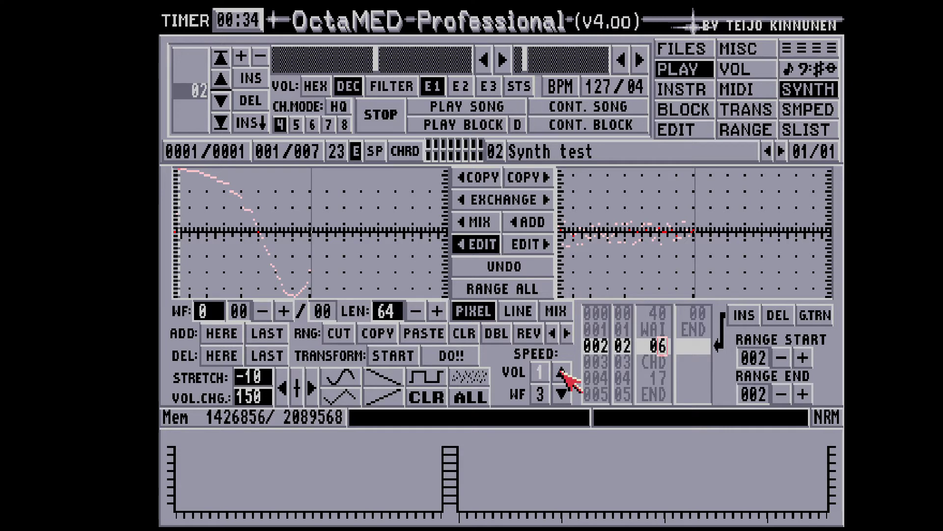
Step: Play test notes with the volume sequence speed at 2 and 3, and return the speed to 1
key(y)
key(y)
key(y)
key(y)
key(y)
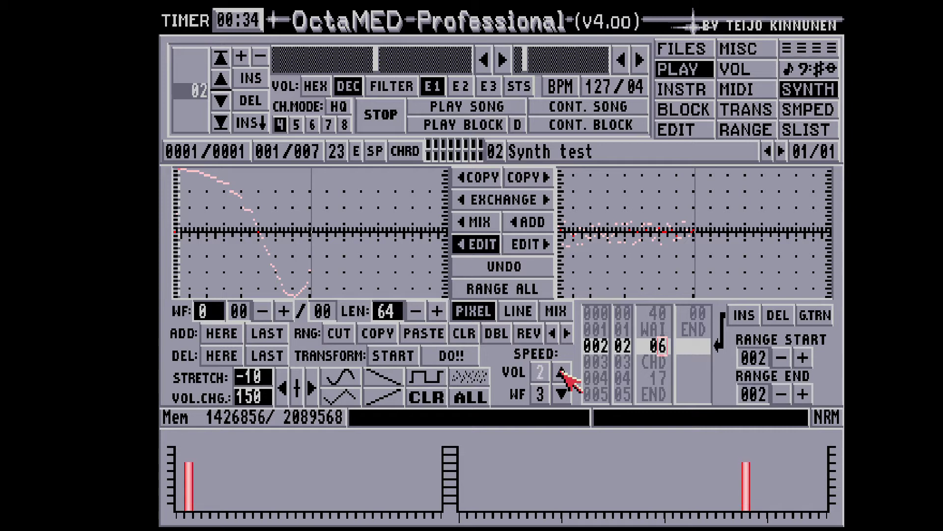
click(562, 373)
click(562, 372)
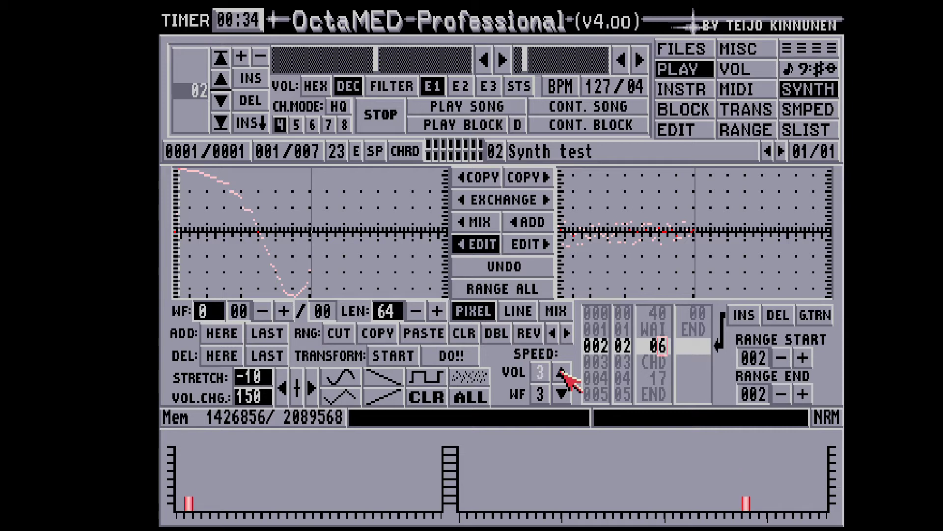
click(562, 372)
click(562, 373)
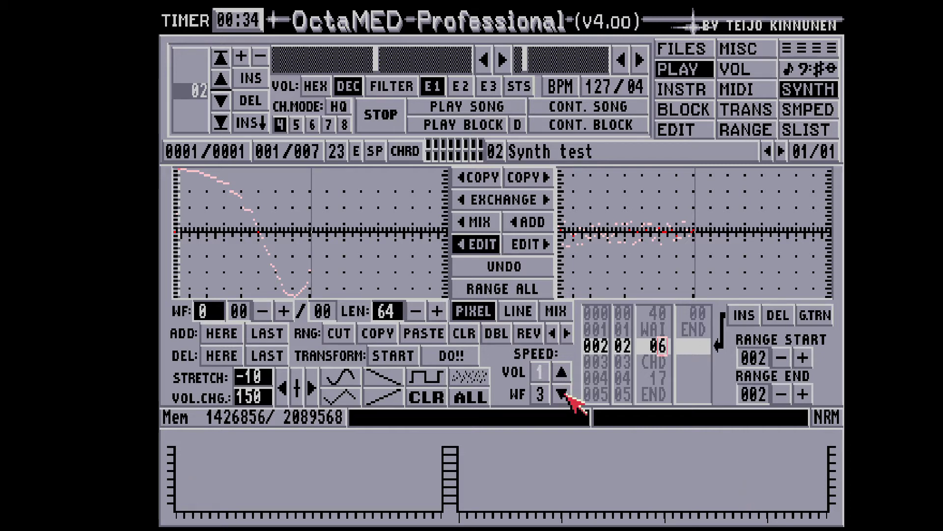
key(y)
key(y)
key(y)
key(y)
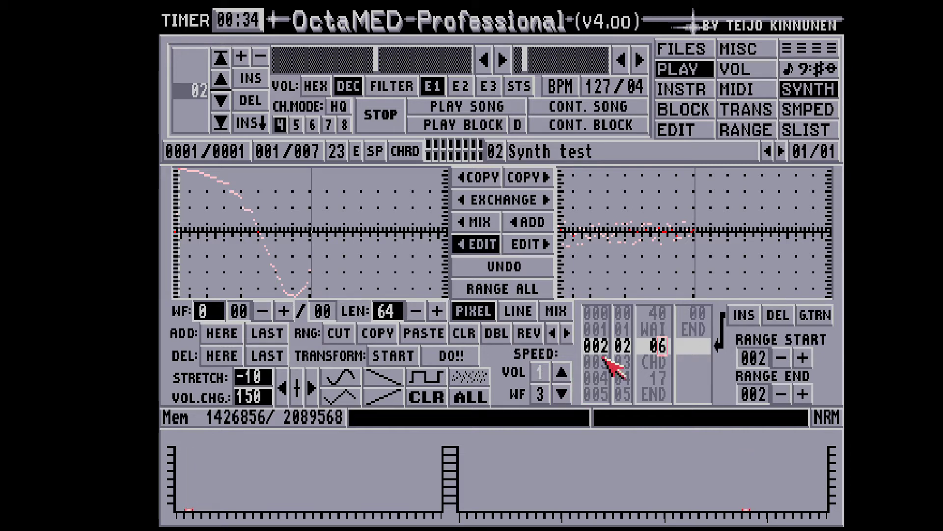
Step: Set the CHD value on line 004 to 08 and add a WAI command with the value 03 below it
click(659, 366)
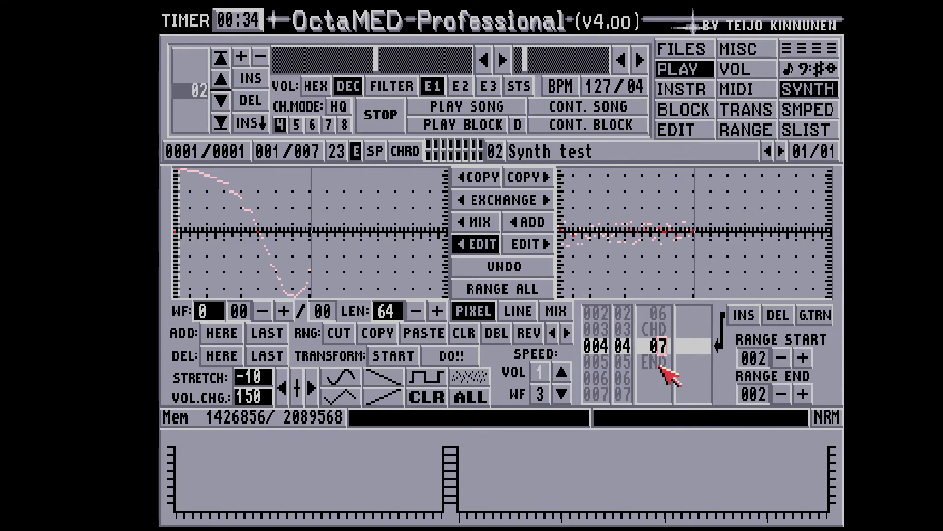
text(8)
key(Return)
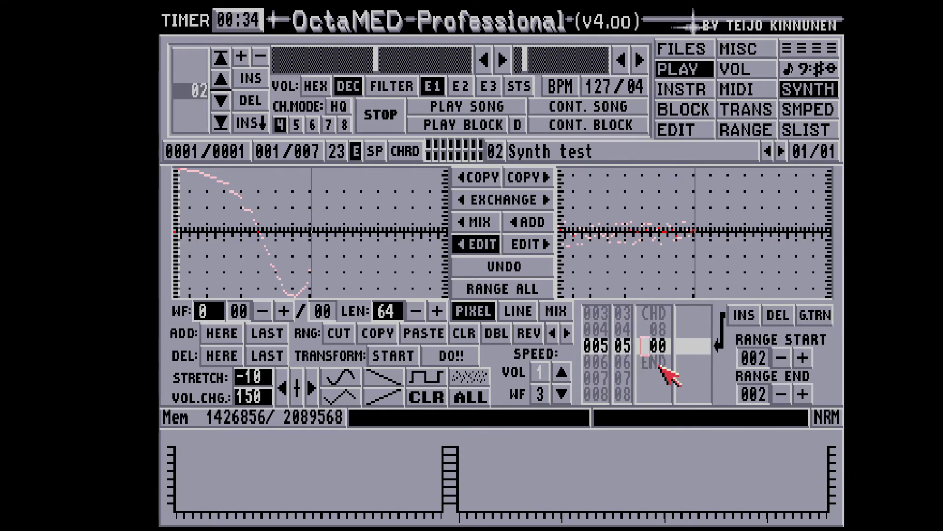
key(Insert)
key(w)
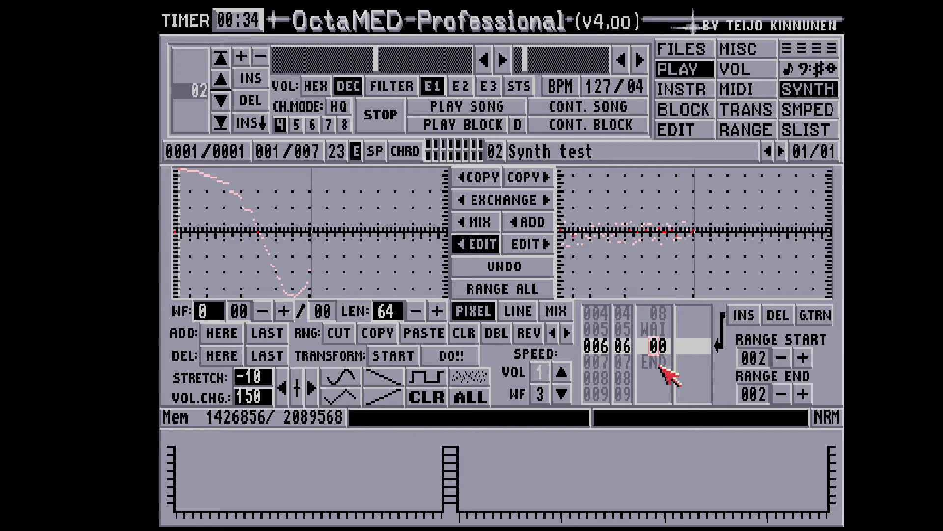
key(Insert)
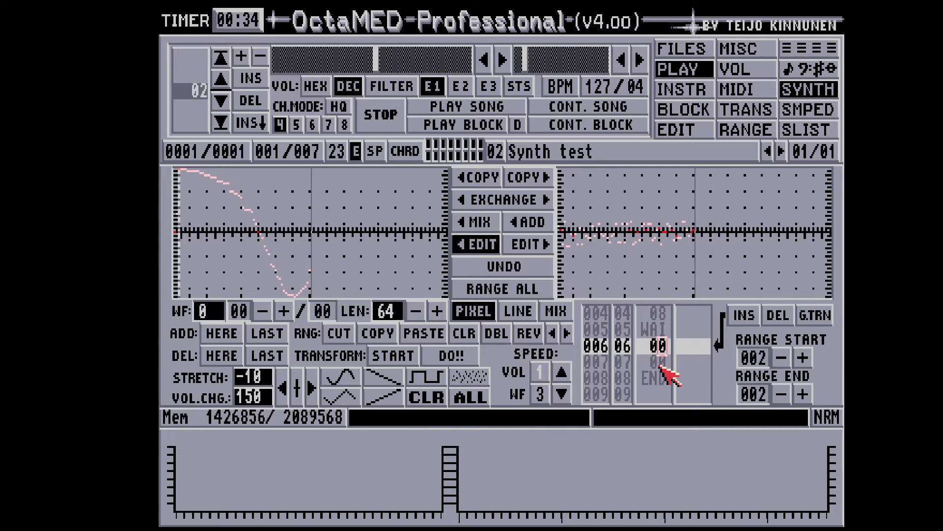
key(3)
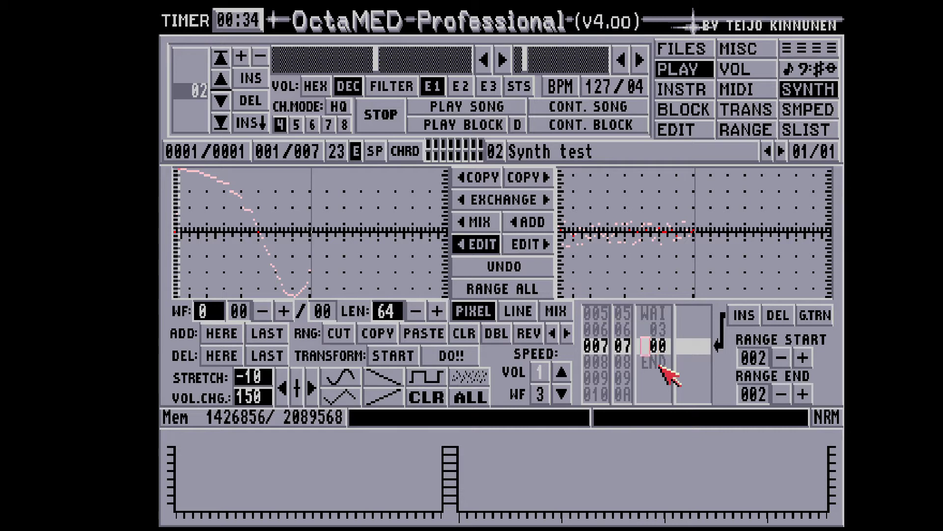
Step: Add a CHD command on line 007 with the value 00 on line 008, and play test notes
key(c)
key(Insert)
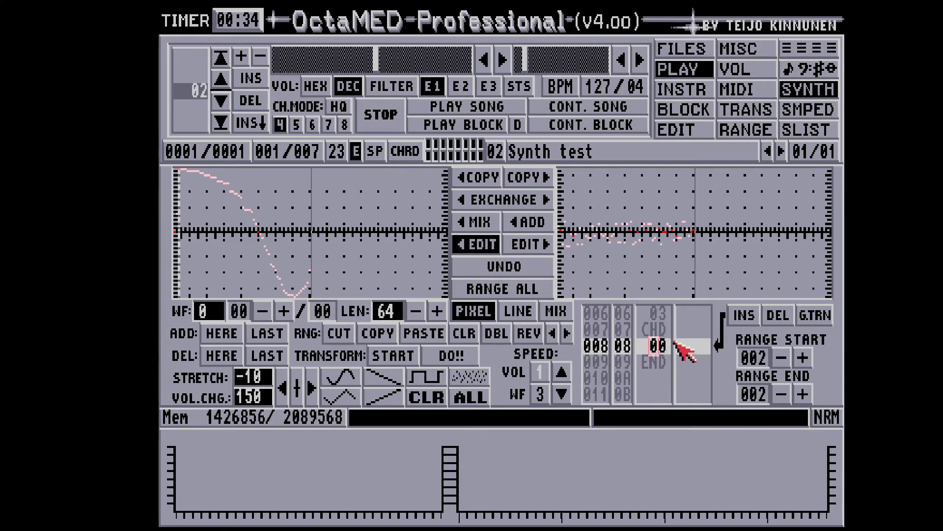
key(t)
key(y)
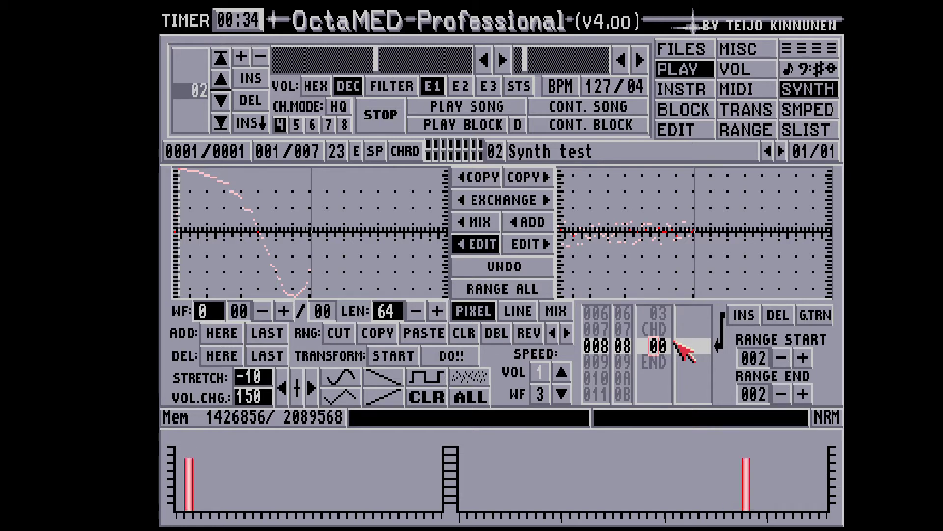
Step: Play test notes and set the WAI value on line 006 of the volume sequence to 08
key(Up)
key(Up)
key(e)
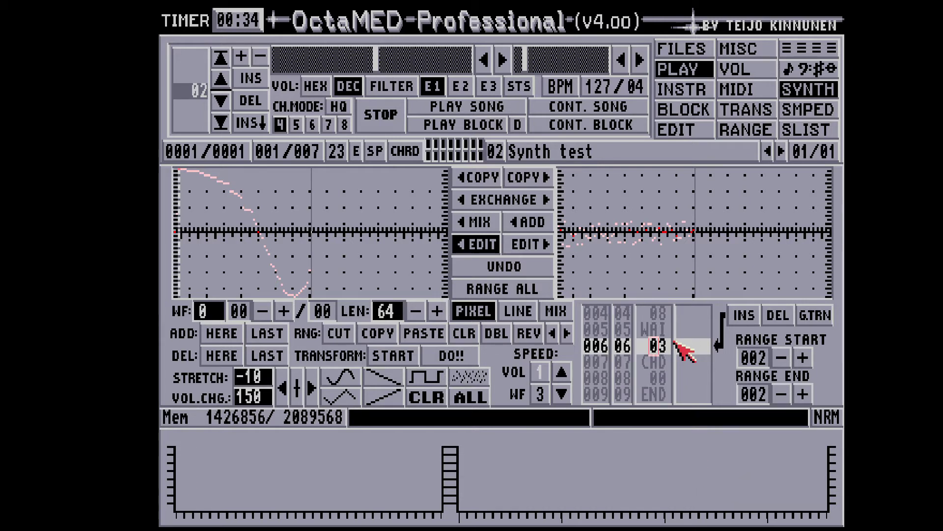
key(z)
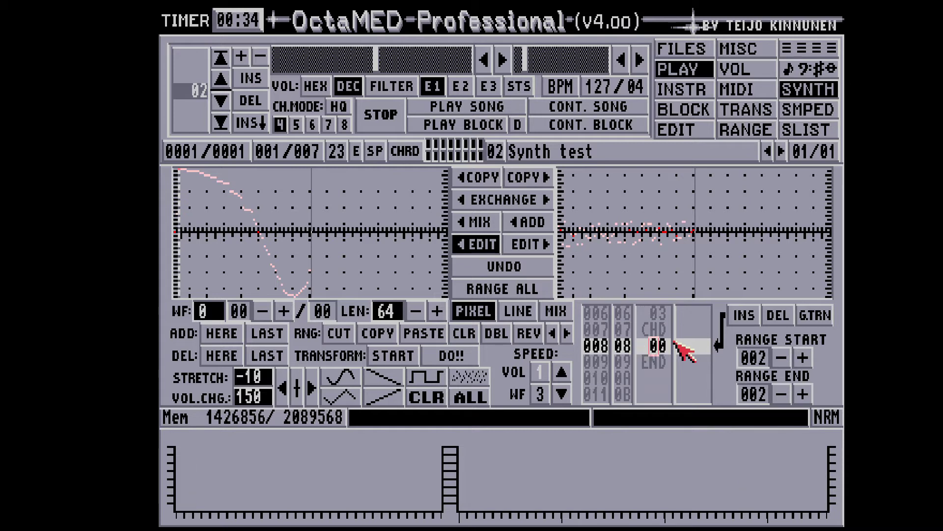
key(Up)
key(Up)
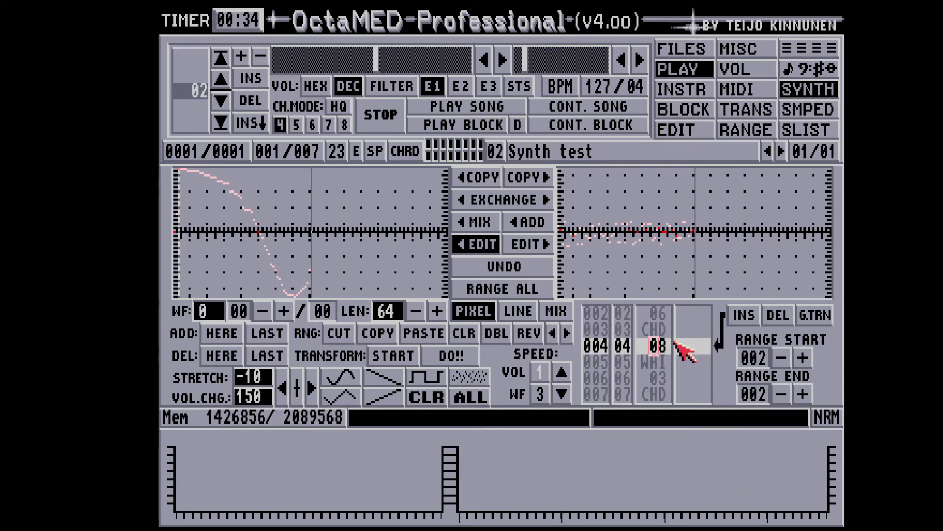
key(Down)
key(Down)
key(Right)
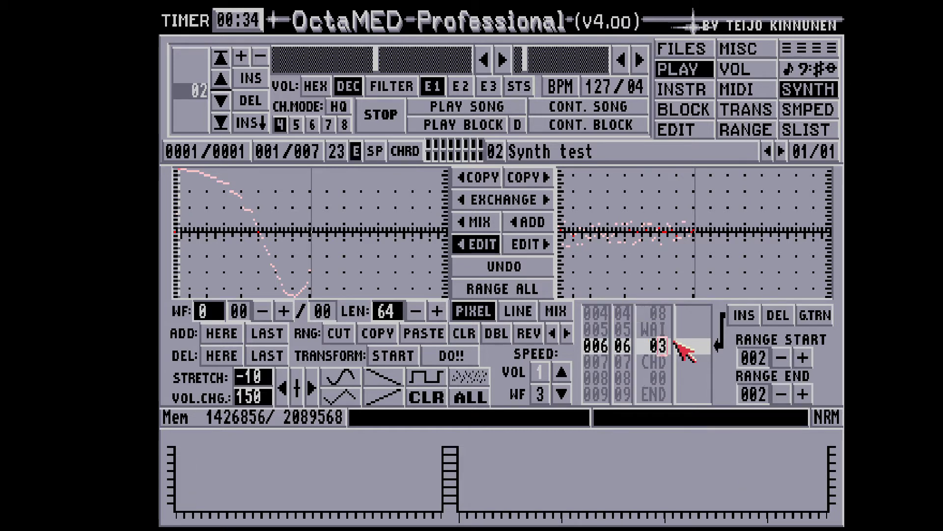
text(8)
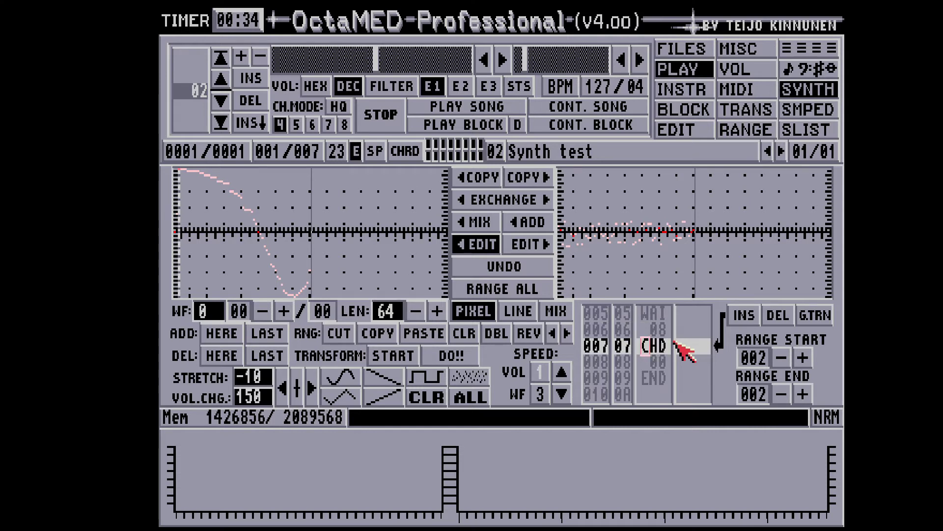
Step: Set the WAI value on line 006 to 05, play a test note, and return to the start of the volume sequence
key(Up)
key(Up)
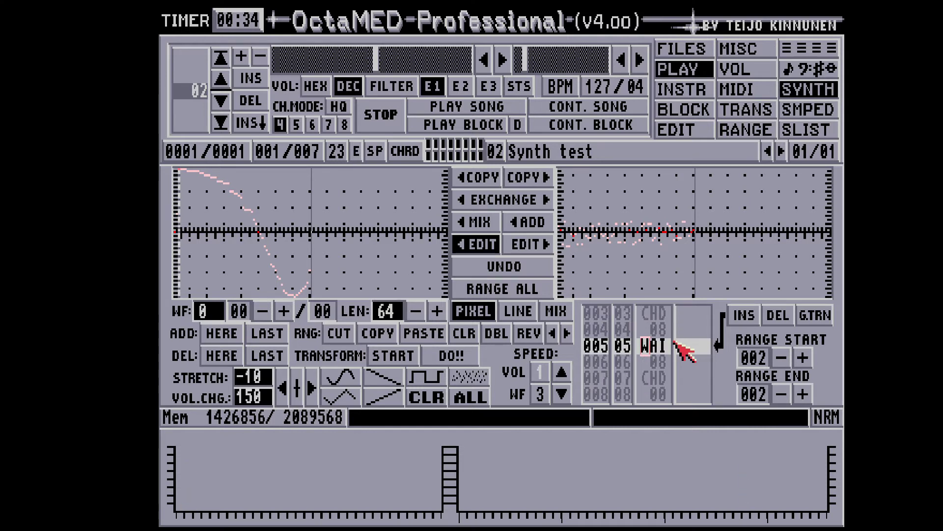
key(Down)
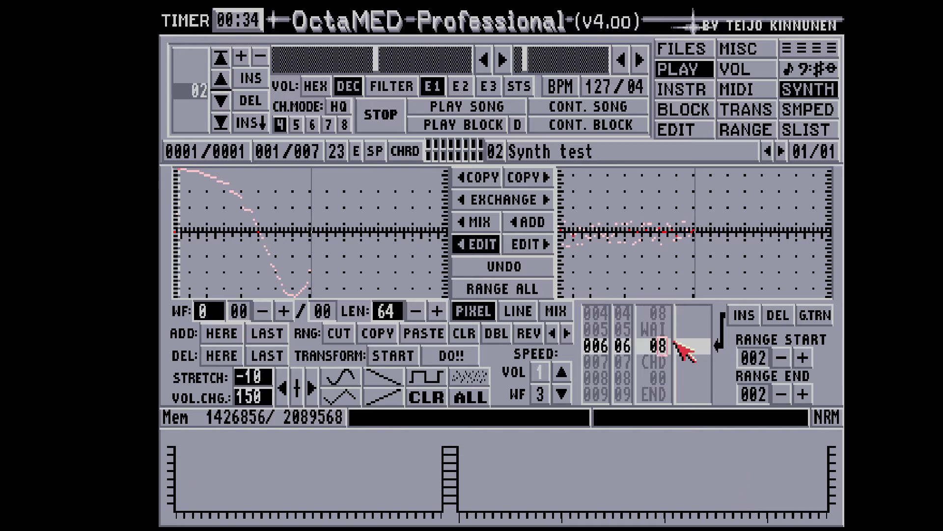
key(Down)
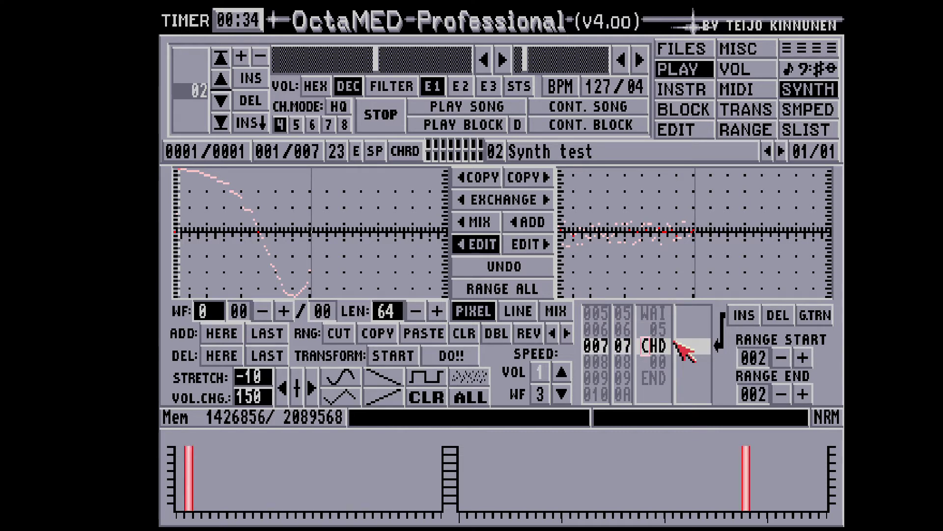
key(Up)
key(Up)
key(Up)
key(Up)
key(Up)
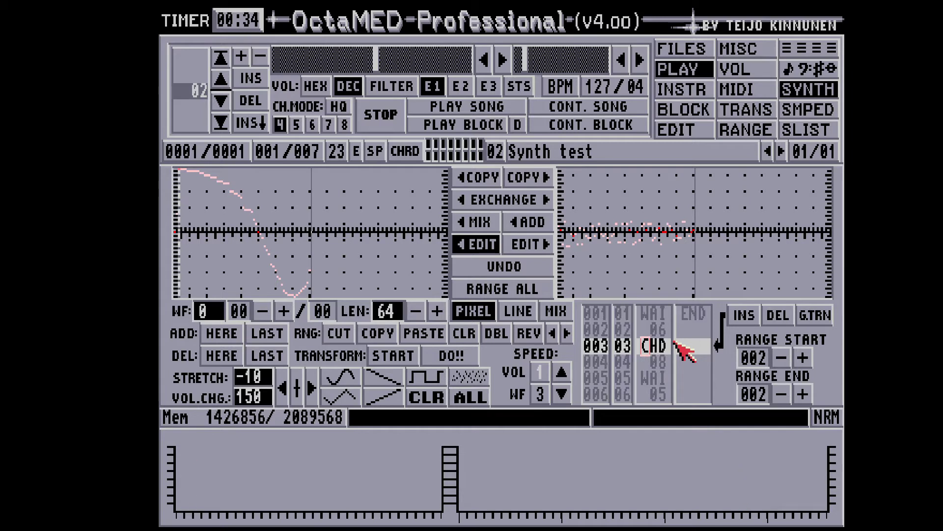
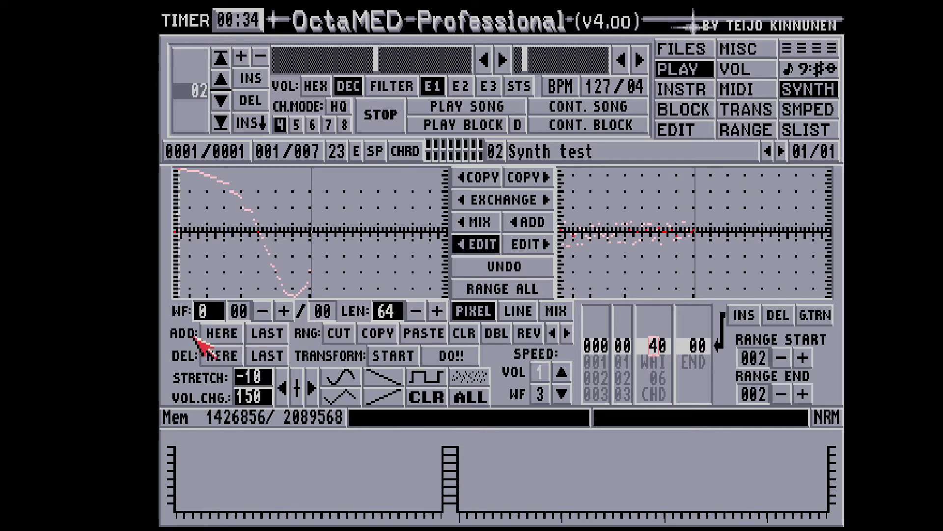
Step: Add a new waveform after the last one and switch between waveforms 00 and 01, ending on 01
click(269, 333)
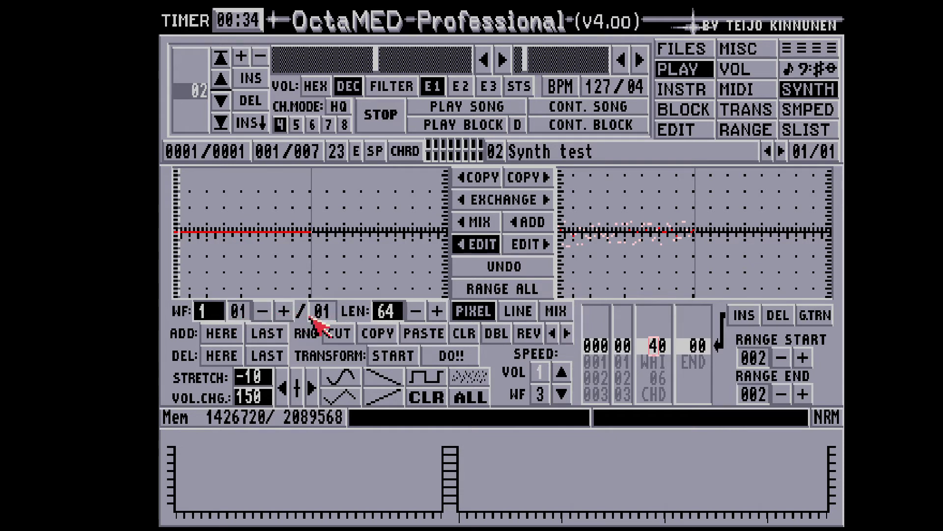
click(262, 311)
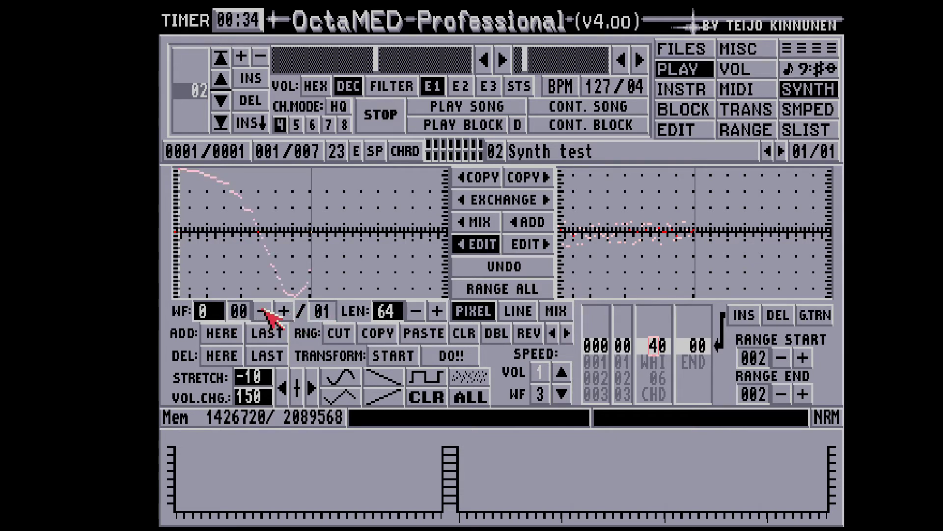
click(284, 311)
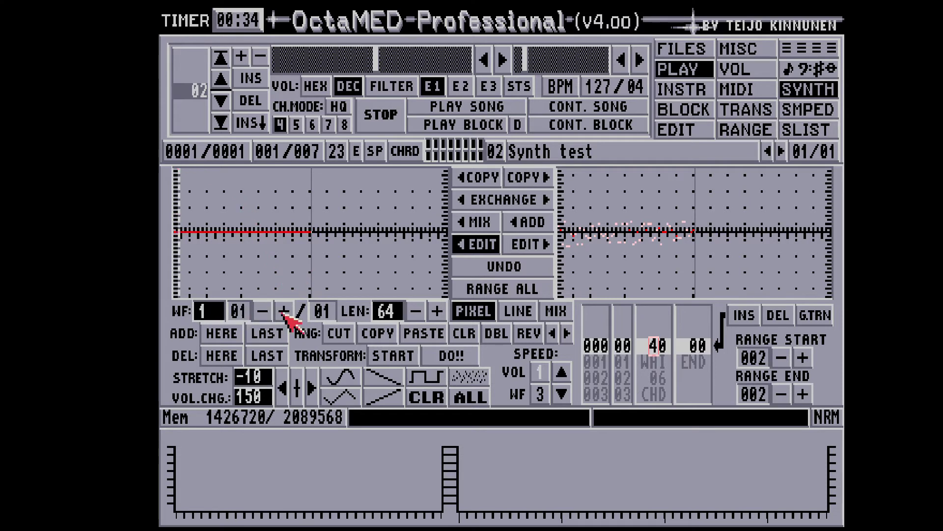
click(264, 312)
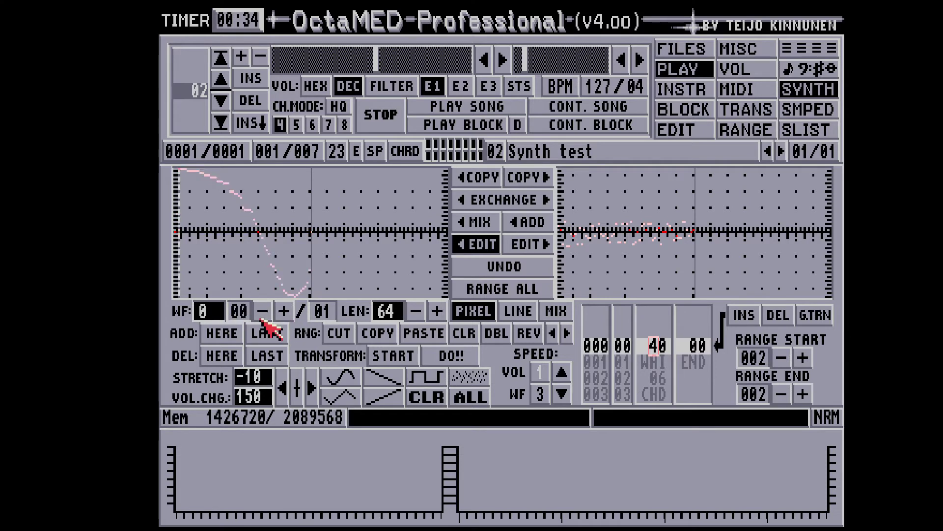
click(283, 312)
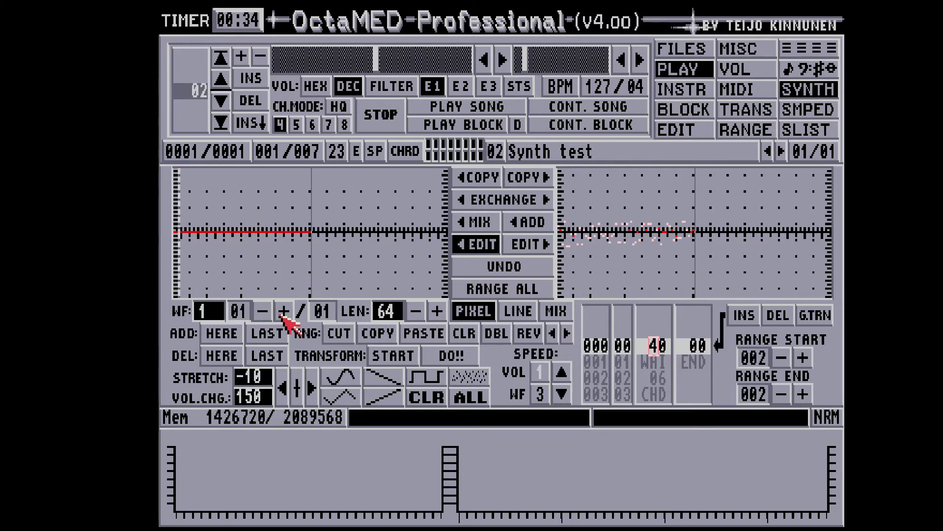
click(262, 314)
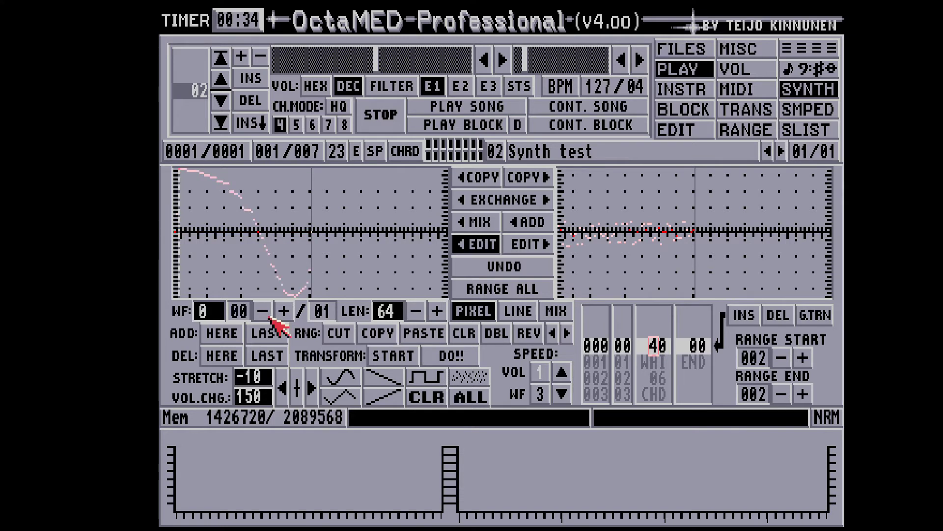
click(284, 312)
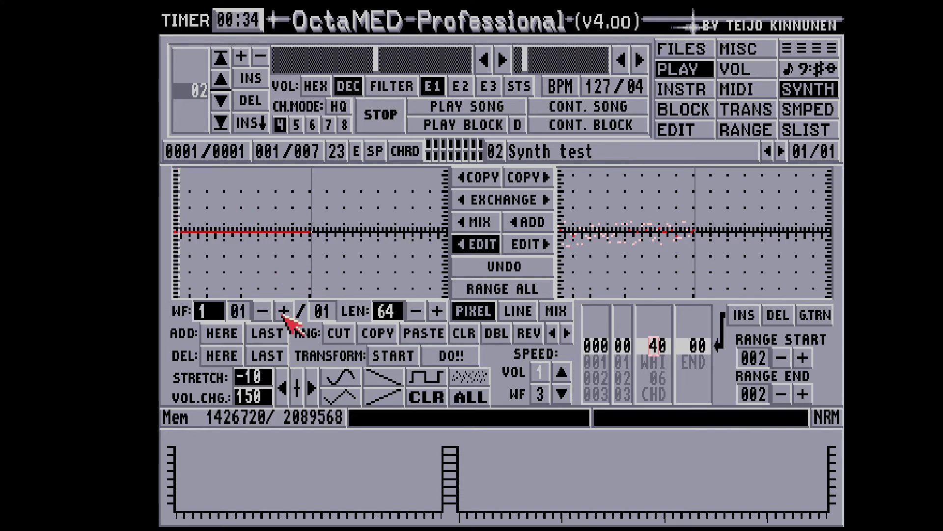
Step: Set the length of waveform 01 to 128
click(400, 313)
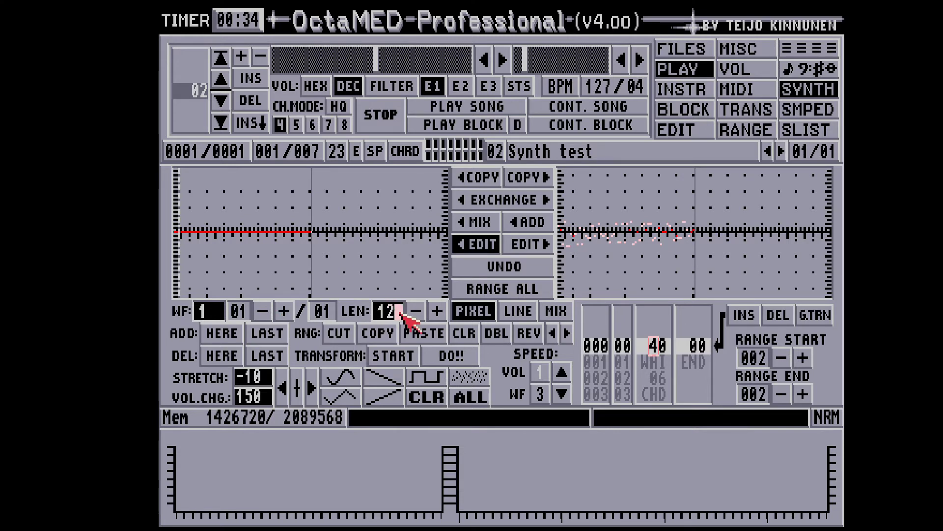
text(128)
key(Return)
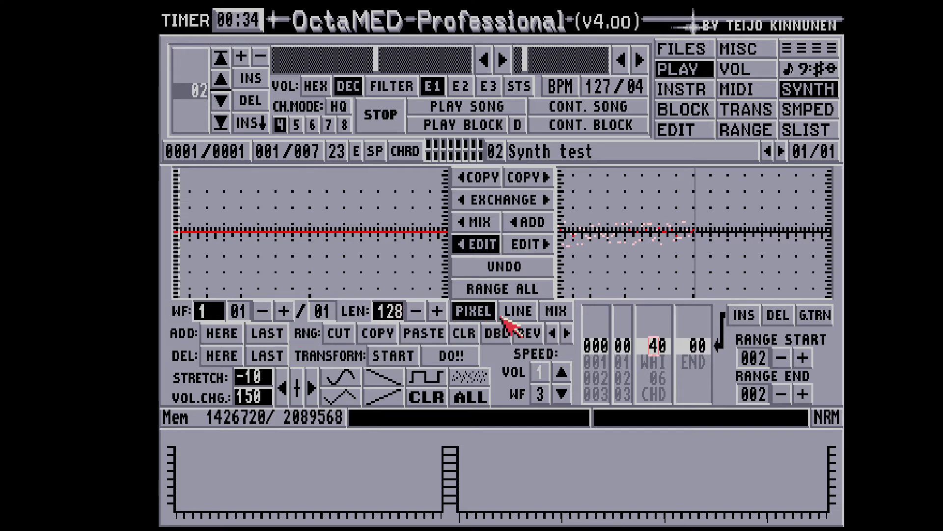
Step: Draw a descending envelope across waveform 01 in Line mode, with a steep initial drop and a flat low tail, and return to Pixel mode
click(516, 311)
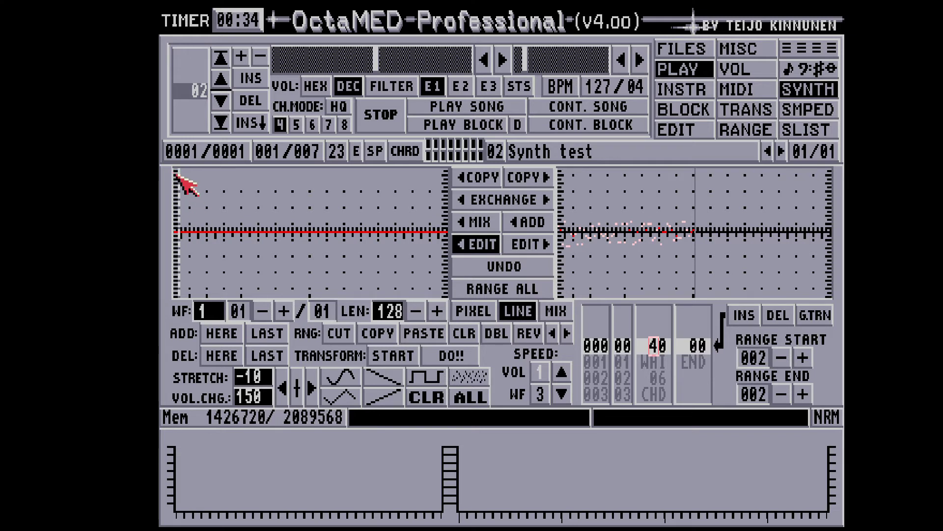
mouse_move(176, 171)
mouse_down()
mouse_move(225, 278)
mouse_move(226, 266)
mouse_move(343, 294)
mouse_move(445, 292)
mouse_move(448, 303)
mouse_up()
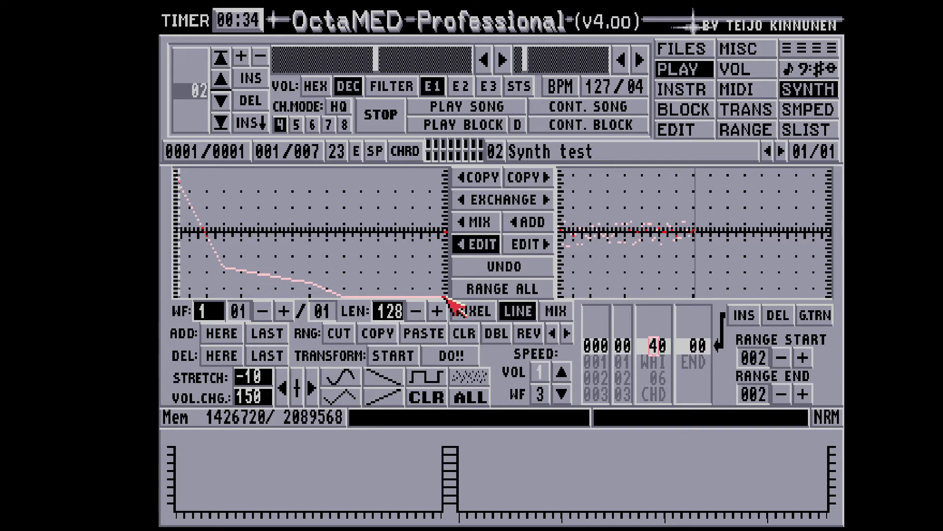
click(481, 315)
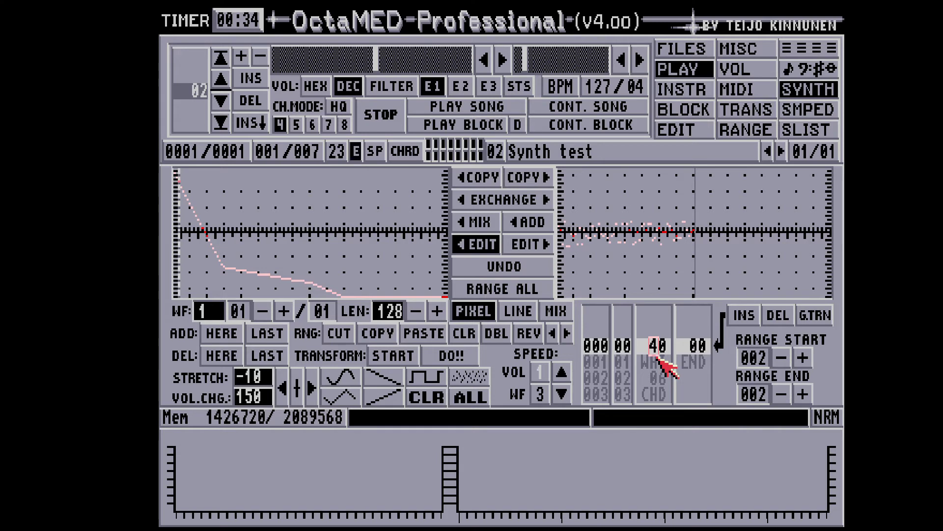
Step: Delete the WAI and CHD commands and their values from line 001 onward in the volume sequence
click(657, 356)
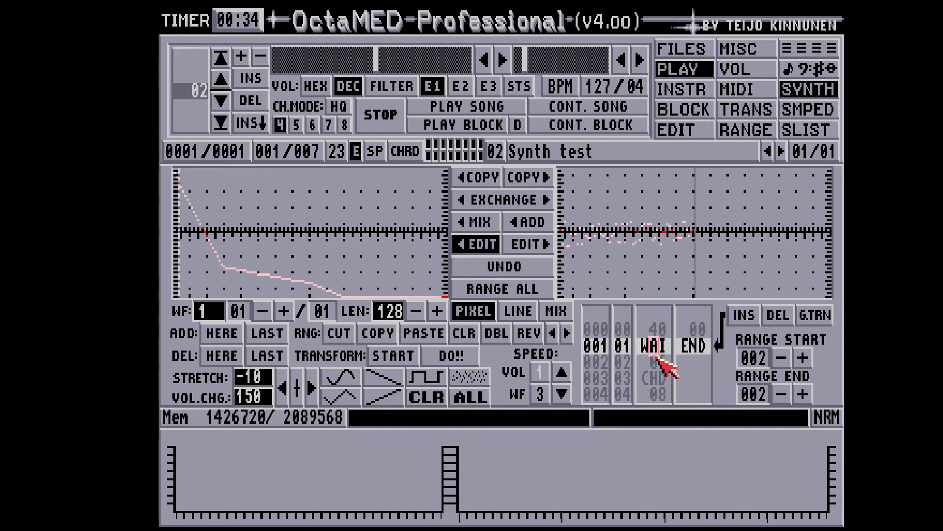
key(Delete)
key(Delete)
key(Delete)
key(Delete)
key(Delete)
key(Delete)
key(Delete)
key(Delete)
Step: Insert an EN1 command on line 001 of the volume sequence with the value 01 on line 002
key(Return)
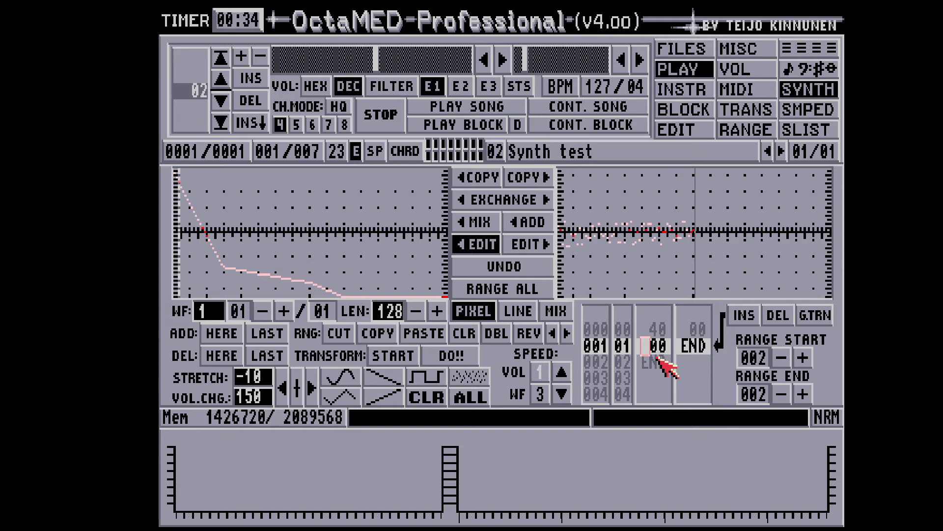
key(e)
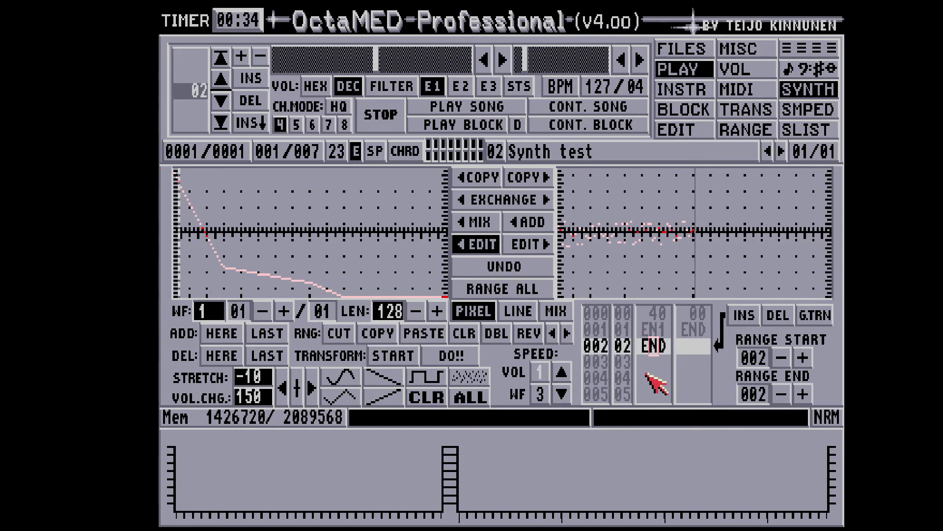
text(0)
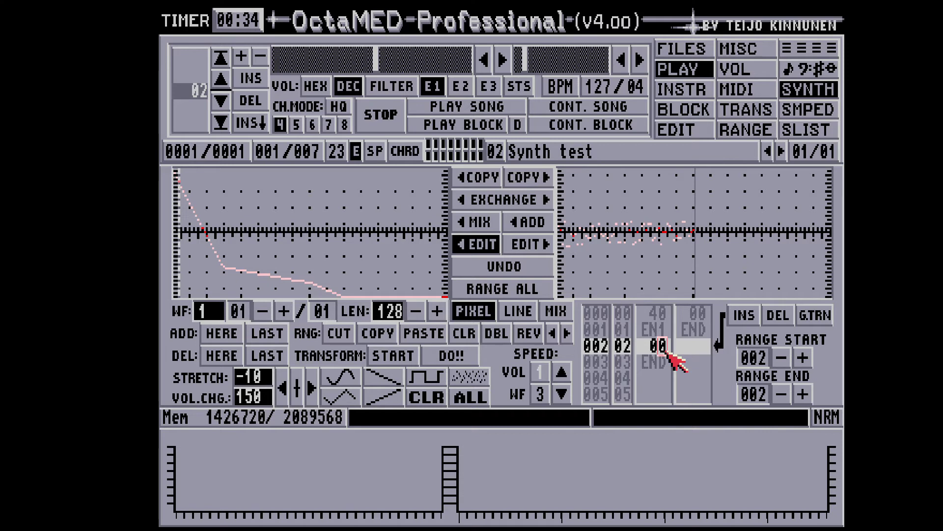
text(1)
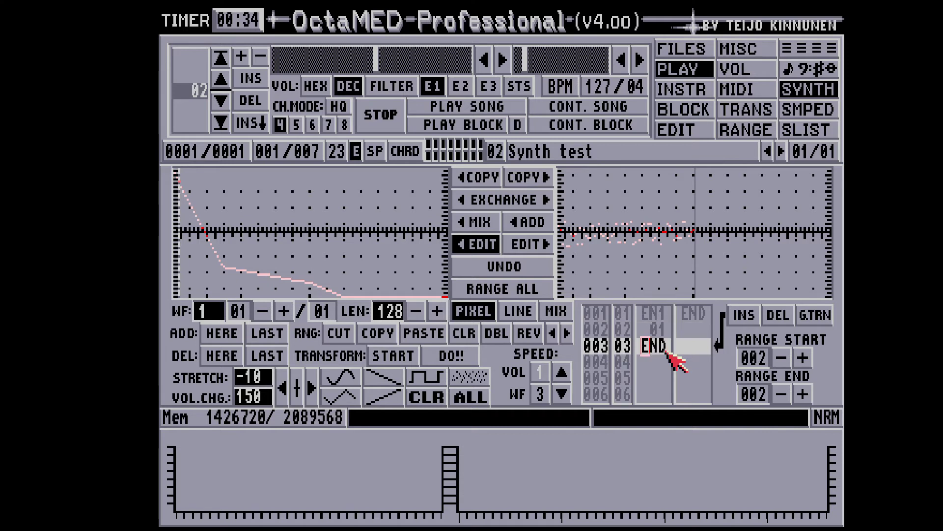
Step: Leave edit mode, play test notes with the EN1 envelope, and start playing the block
key(Up)
key(Up)
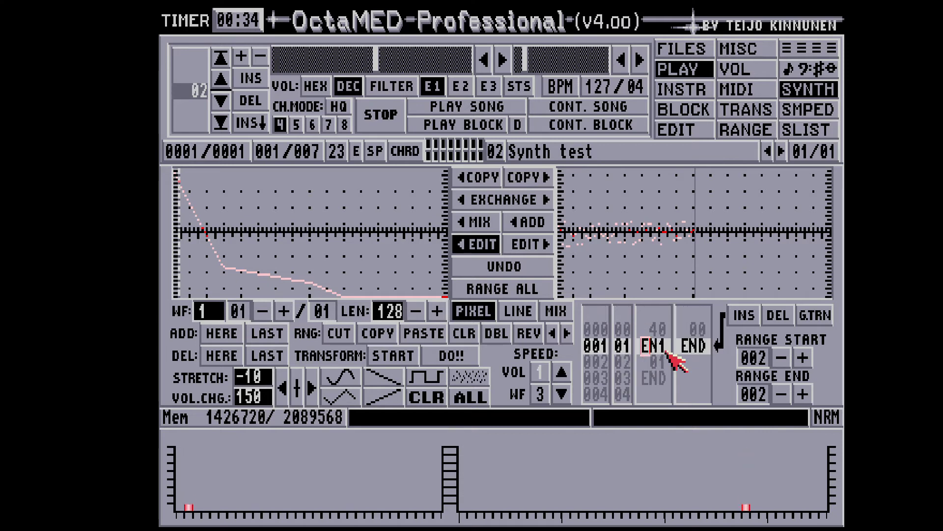
key(r)
key(z)
key(z)
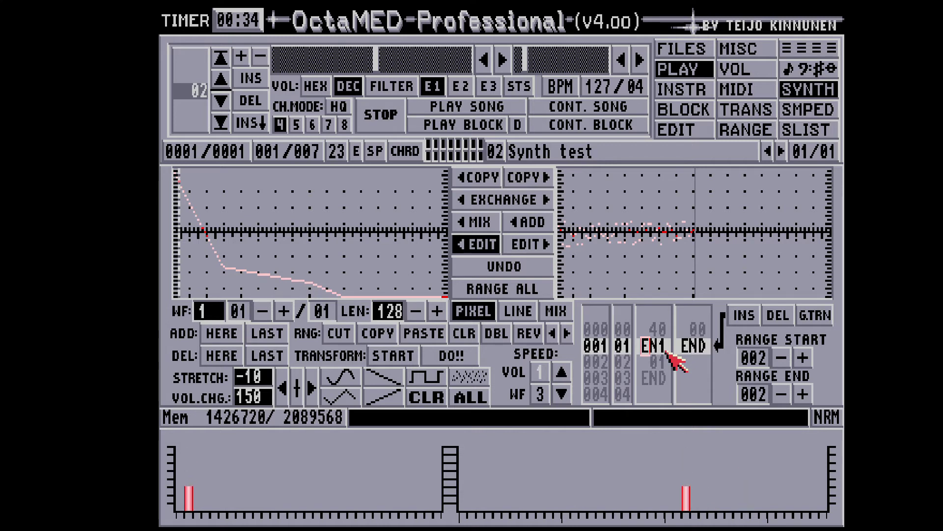
key(shift+space)
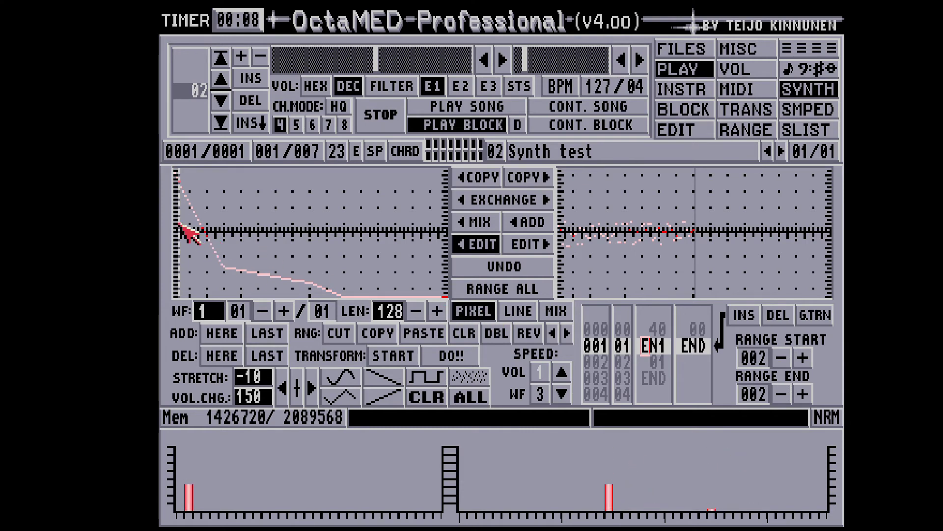
Step: Redraw waveform 01 with a steeper initial drop and a low tail, first freehand and then in Line mode
drag(188, 197, 228, 299)
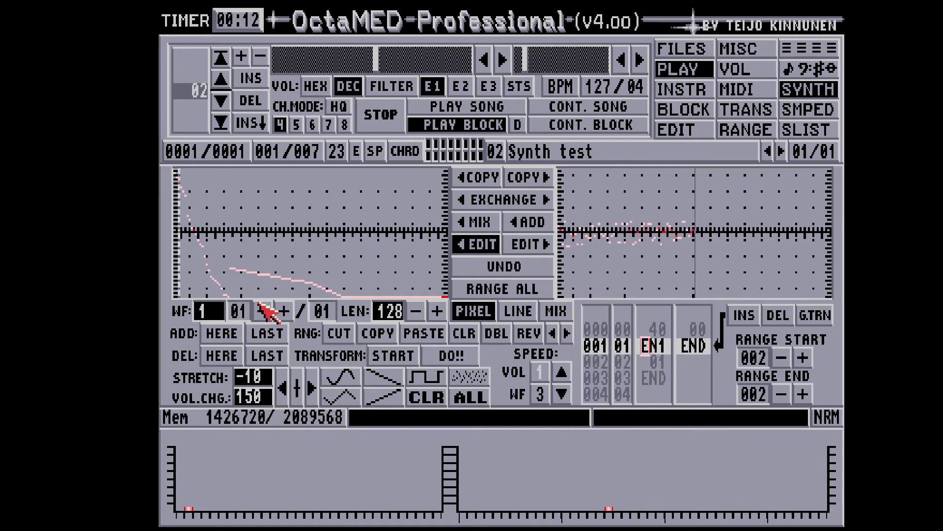
drag(231, 305, 284, 302)
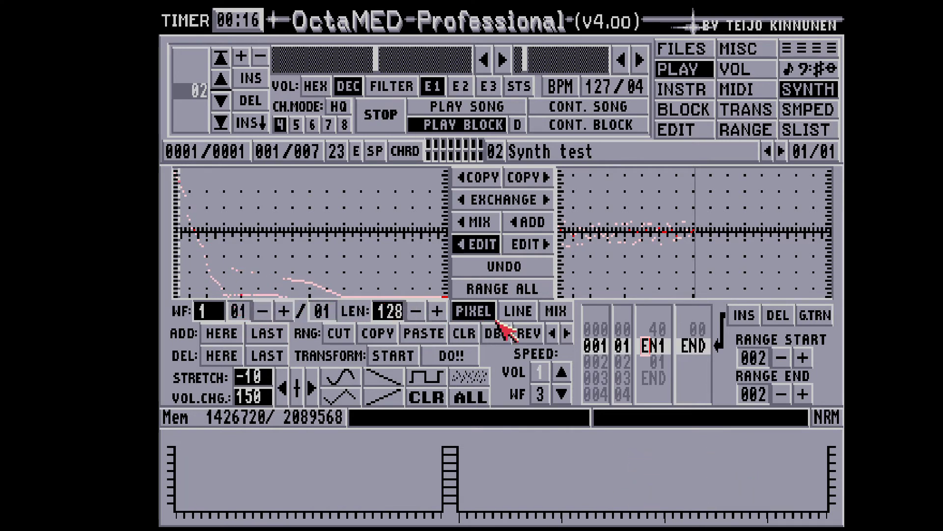
click(520, 312)
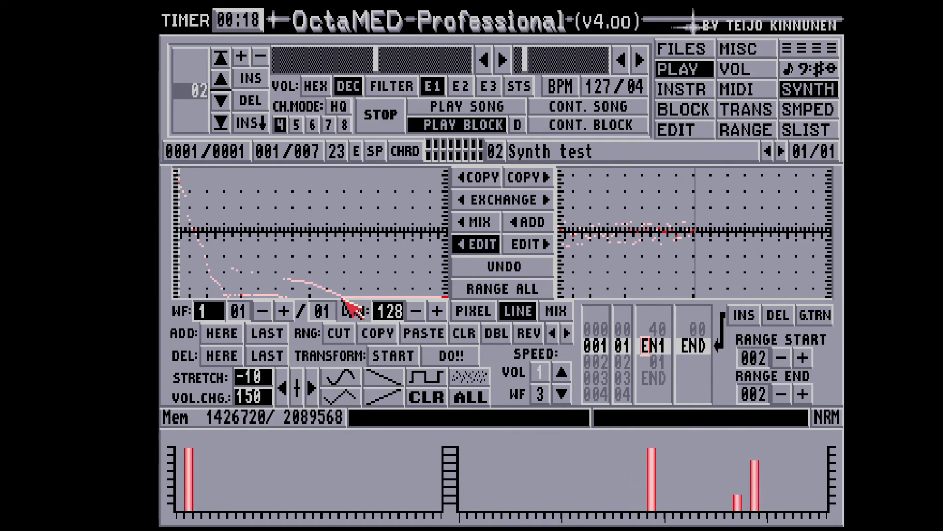
mouse_move(346, 298)
mouse_down()
mouse_move(219, 294)
mouse_move(201, 242)
mouse_move(185, 246)
mouse_move(187, 204)
mouse_move(172, 189)
mouse_move(178, 194)
mouse_up()
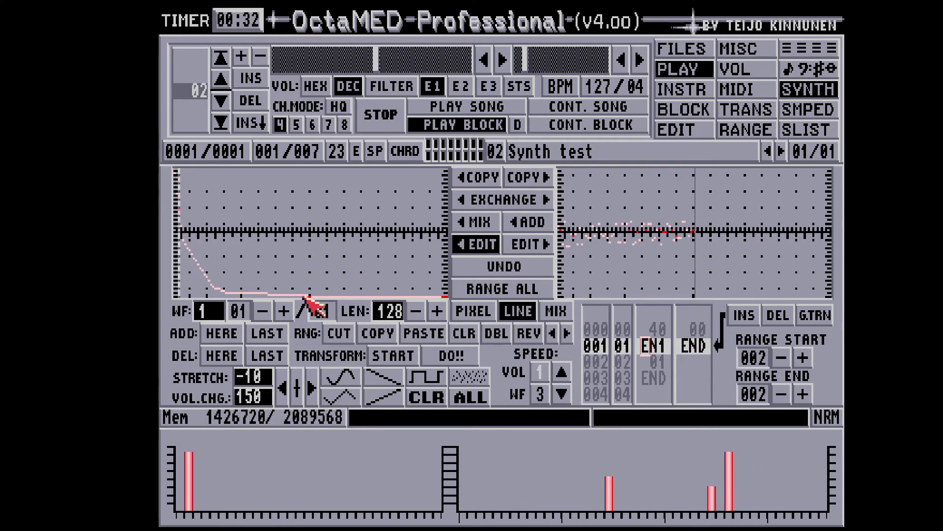
Step: Draw rising line segments through the middle of waveform 01 so the envelope climbs again after its initial drop
drag(297, 293, 404, 241)
drag(247, 289, 320, 279)
drag(205, 276, 319, 258)
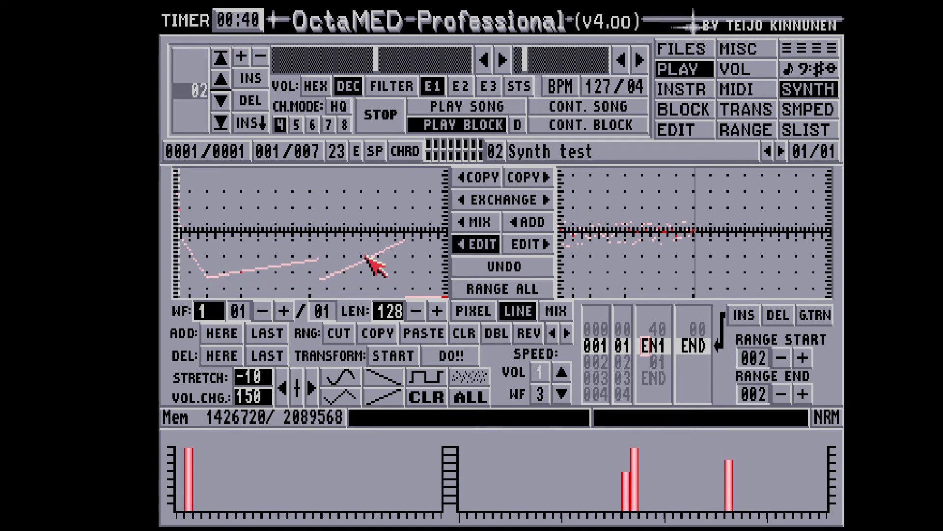
Step: Draw a long rising line across waveform 01 from its low point to above the centre line, and stop playback
mouse_move(206, 269)
mouse_down()
mouse_move(354, 248)
mouse_move(392, 217)
mouse_up()
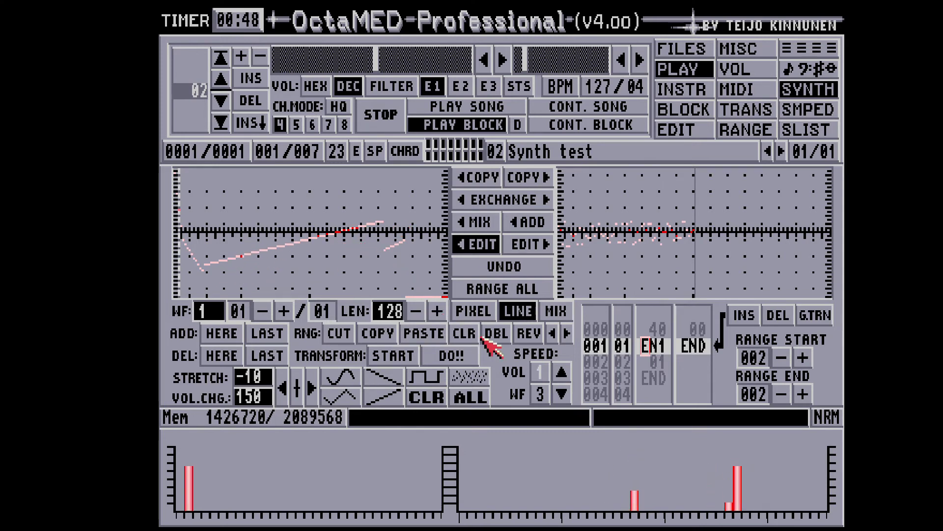
key(space)
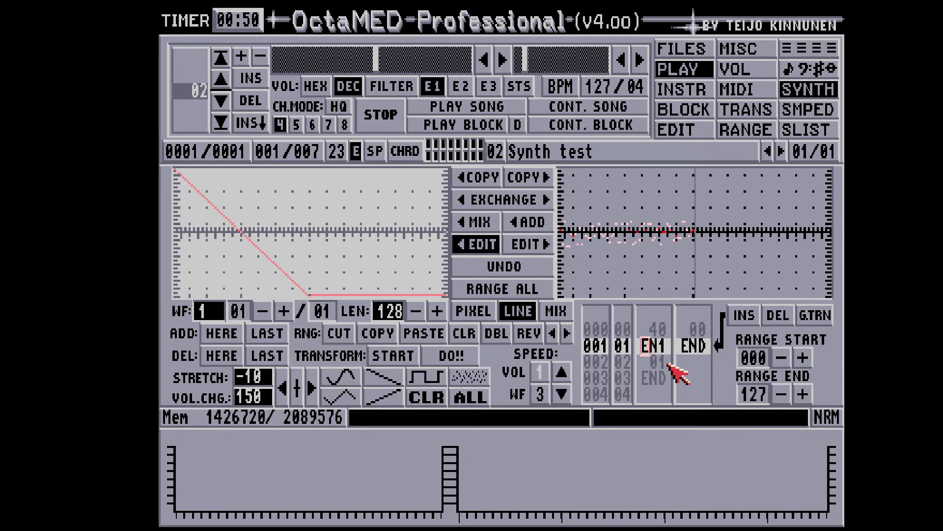
Step: Change line 001 of the volume sequence to EN2 and redraw waveform 01 as zigzag line segments ending in a fall
click(669, 364)
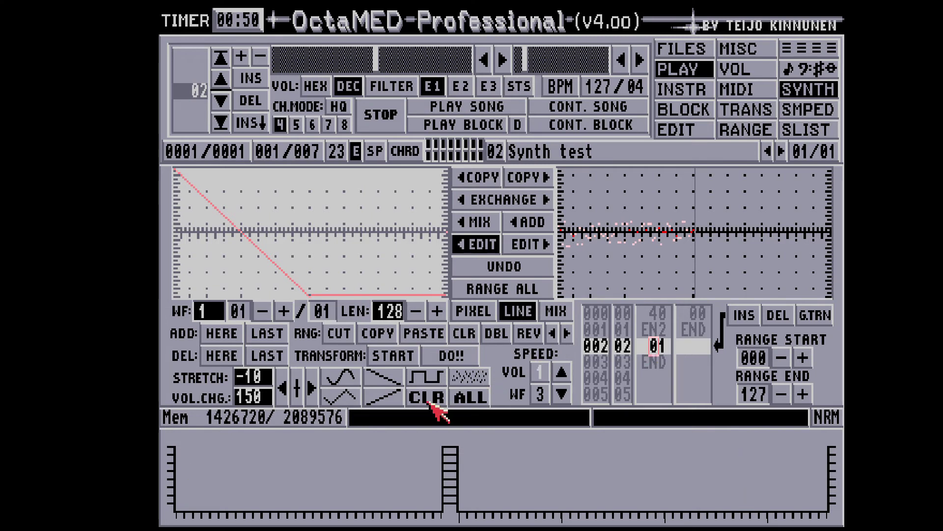
mouse_move(314, 281)
mouse_down()
mouse_move(286, 247)
mouse_move(286, 232)
mouse_move(342, 268)
mouse_move(373, 274)
mouse_move(402, 232)
mouse_move(387, 224)
mouse_move(435, 279)
mouse_up()
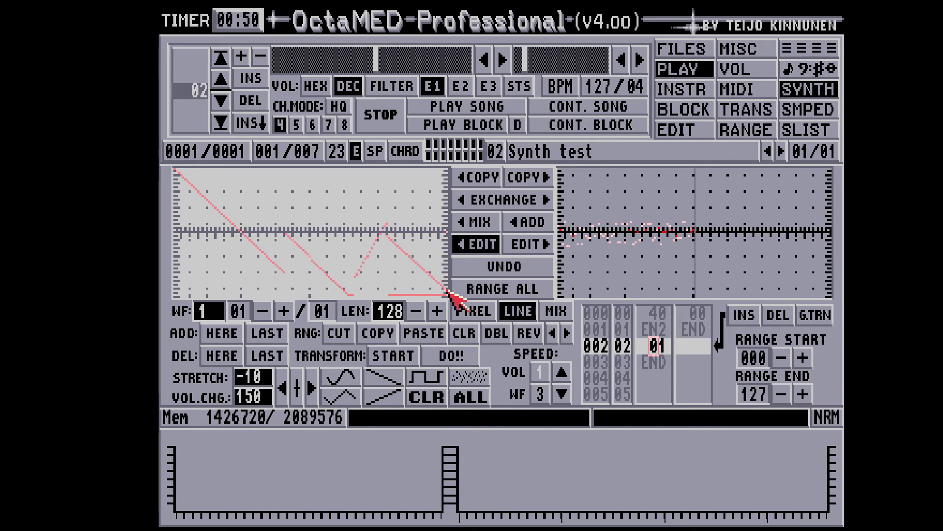
click(445, 291)
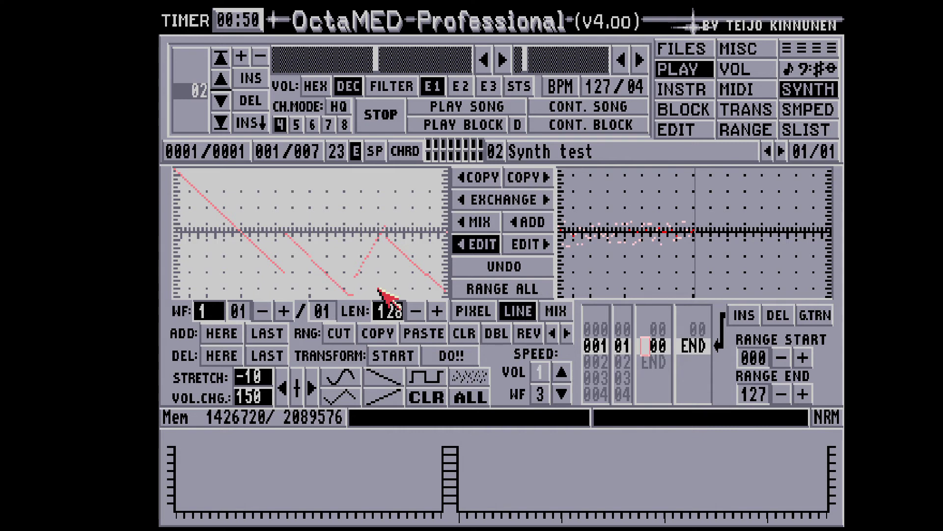
Step: Enter a CHU command on line 001 of the volume sequence, try the value 01, and set line 002 to 03
text(u0)
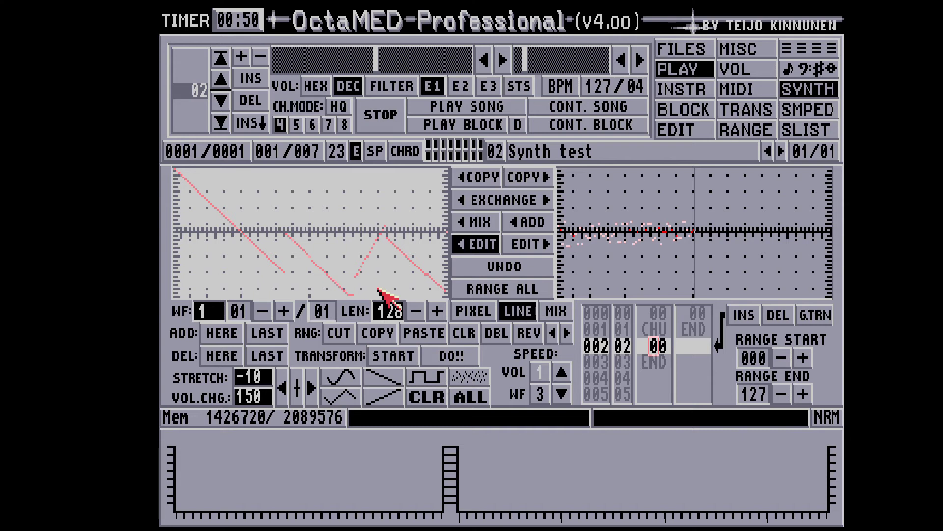
text(1)
key(Left)
key(Escape)
key(y)
key(space)
text(03)
Step: Leave edit mode, play several test notes with the CHU volume slide, and step through its sequence lines
key(space)
key(z)
key(z)
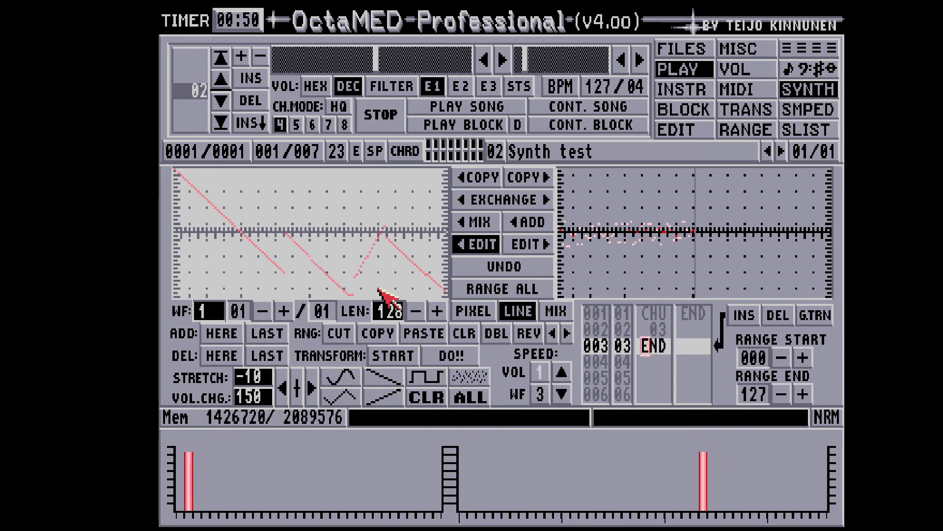
key(m)
key(n)
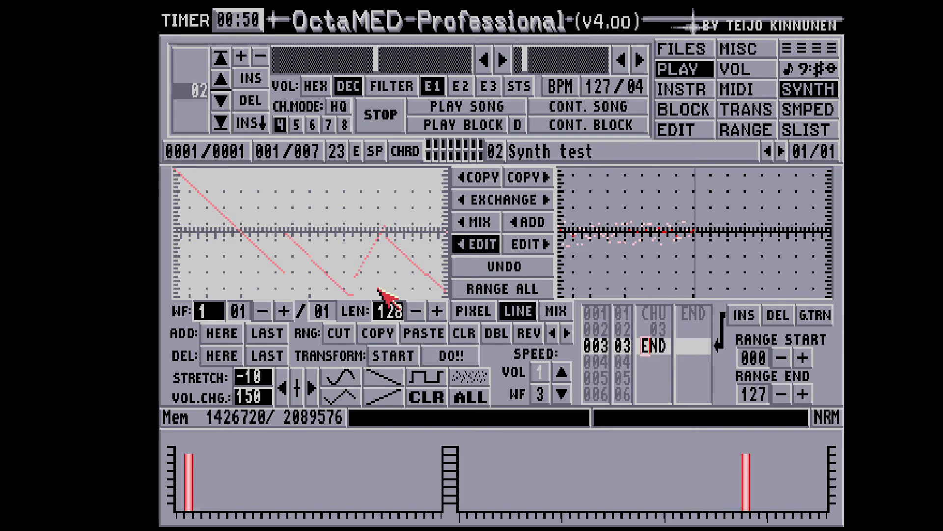
key(period)
key(b)
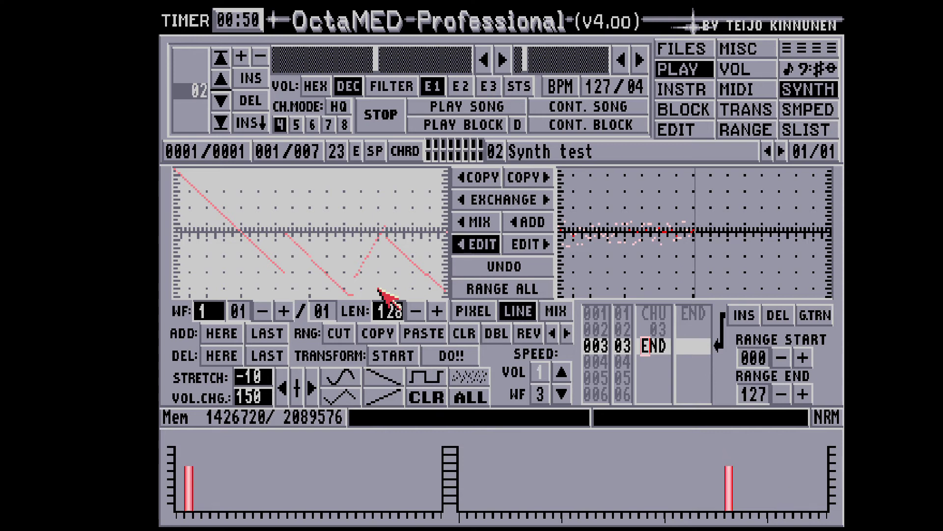
key(b)
key(z)
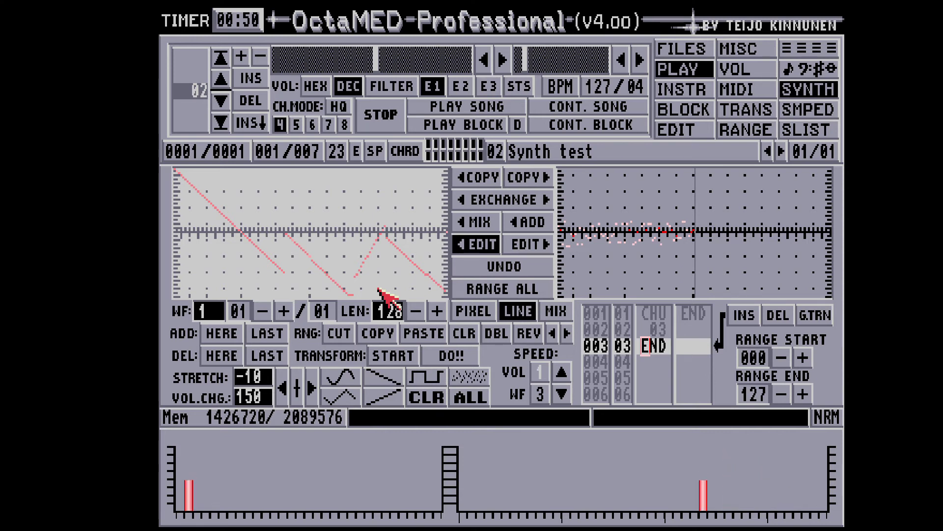
key(v)
key(Up)
key(Up)
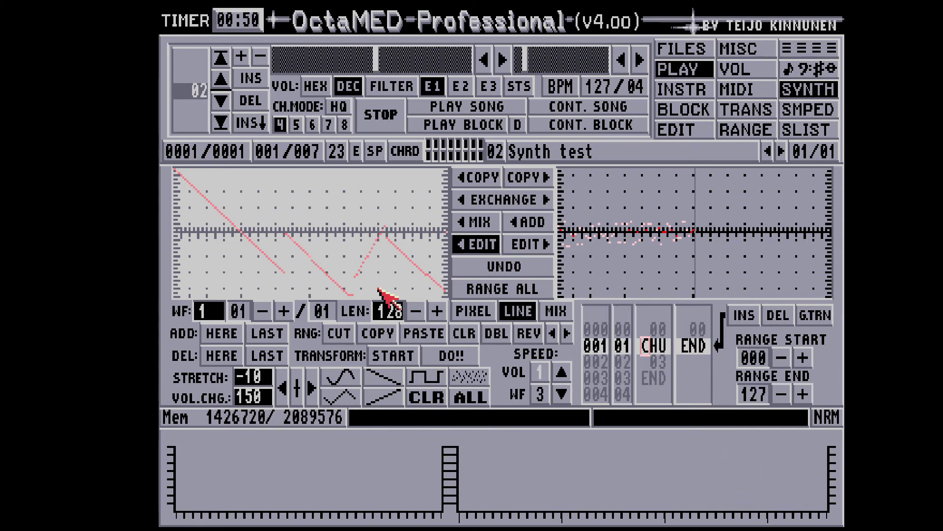
key(Down)
key(Down)
Step: Switch to instrument 01, Gated-Synth, and step through its volume sequence from line 000 to the JMP command on line 005
click(500, 156)
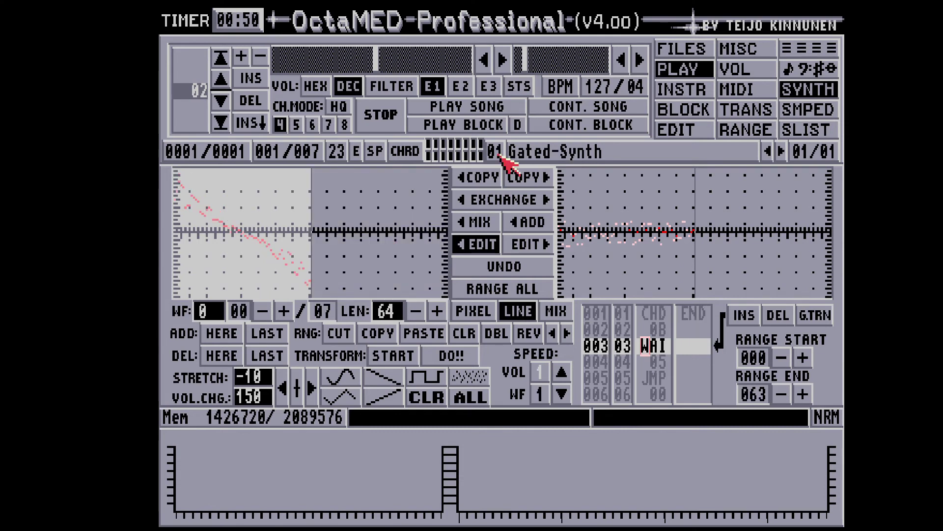
key(Up)
key(Up)
key(Up)
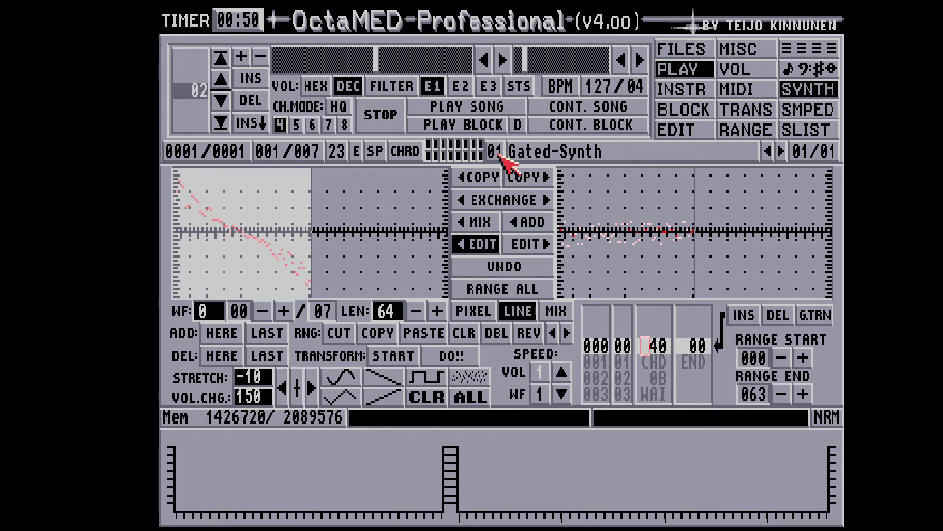
key(Down)
key(Down)
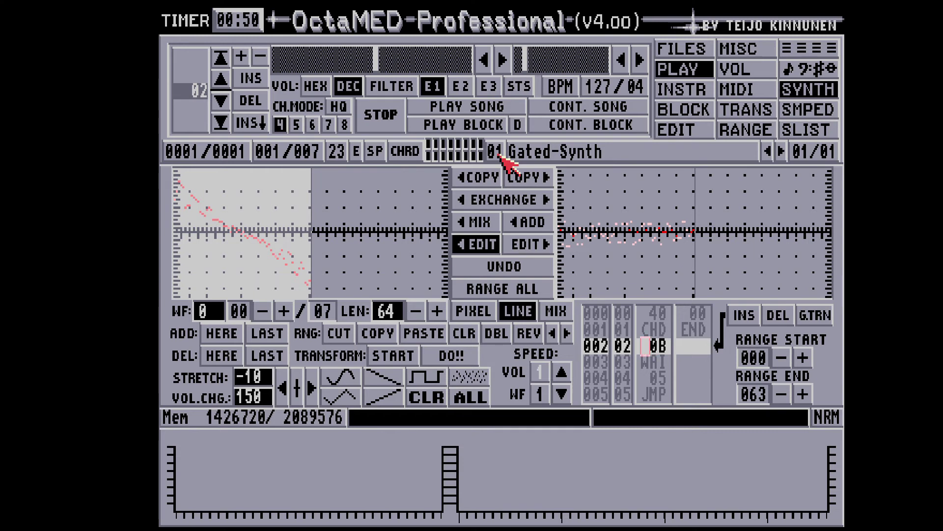
key(Down)
key(Down)
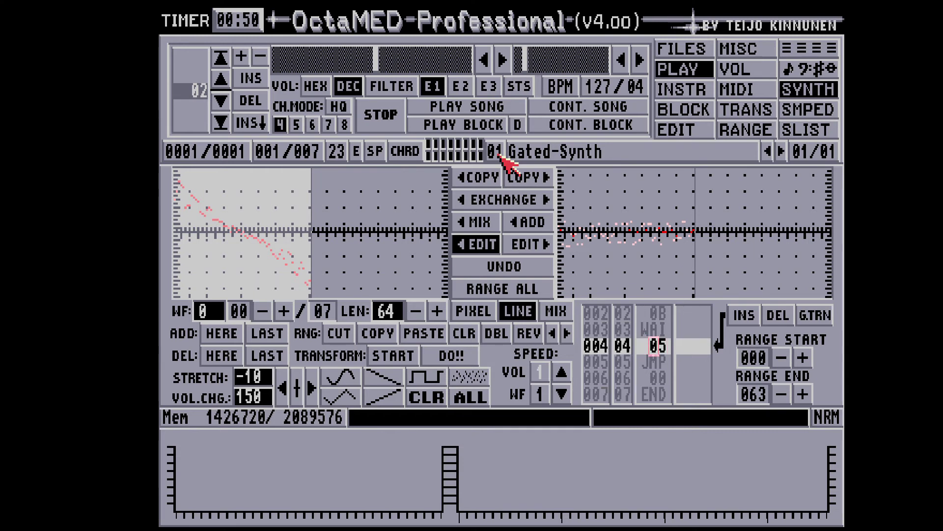
key(Down)
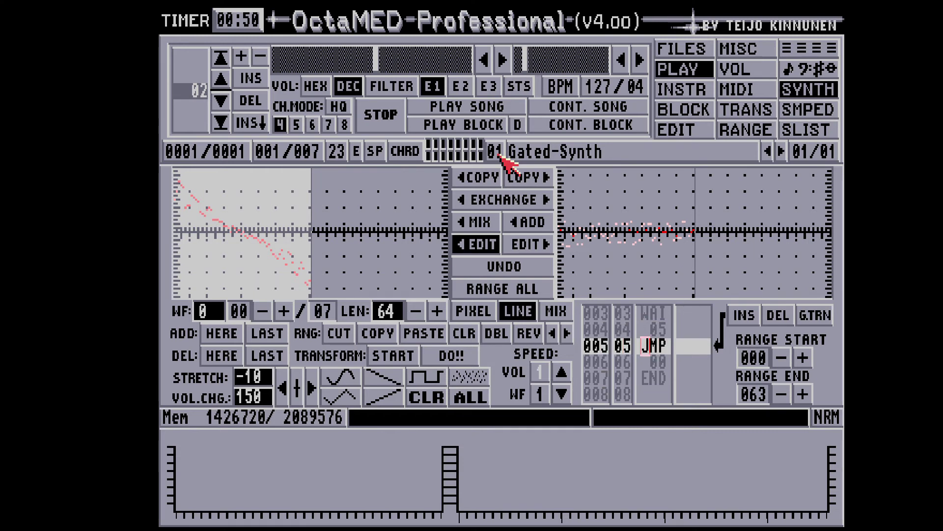
Step: Examine the JMP command's target value on line 006 and trace the loop from line 000 through the volume sequence again
key(Right)
key(Left)
key(Right)
key(Left)
key(space)
key(space)
key(Down)
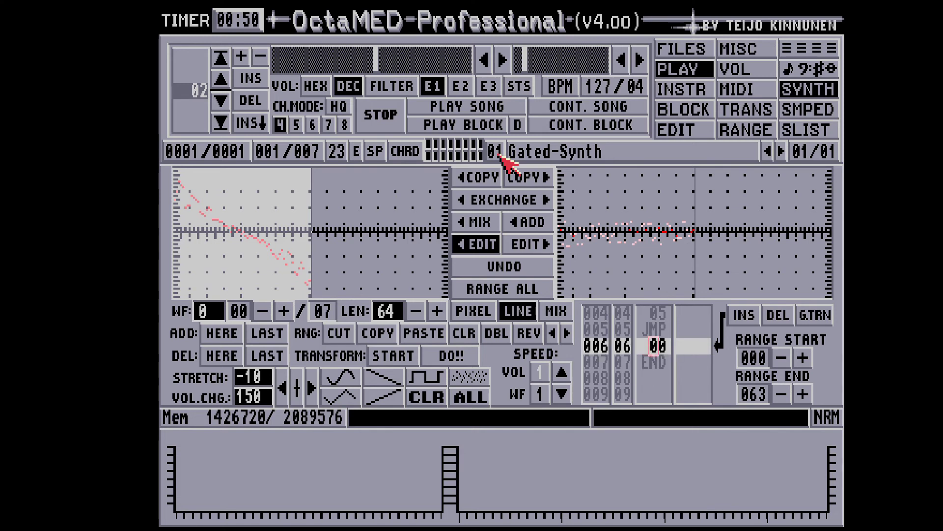
key(Left)
key(Up)
key(Up)
key(Up)
key(Up)
key(Up)
key(Up)
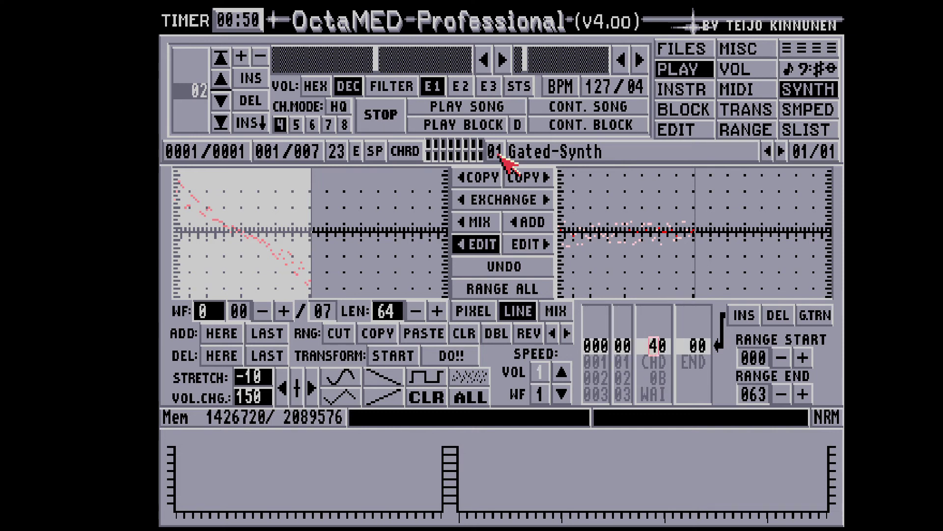
key(Down)
key(Down)
key(Down)
key(Down)
key(Down)
key(Down)
Step: Play a test note with Gated-Synth and return to the CHD command on line 001
key(Escape)
key(Up)
key(Up)
key(Left)
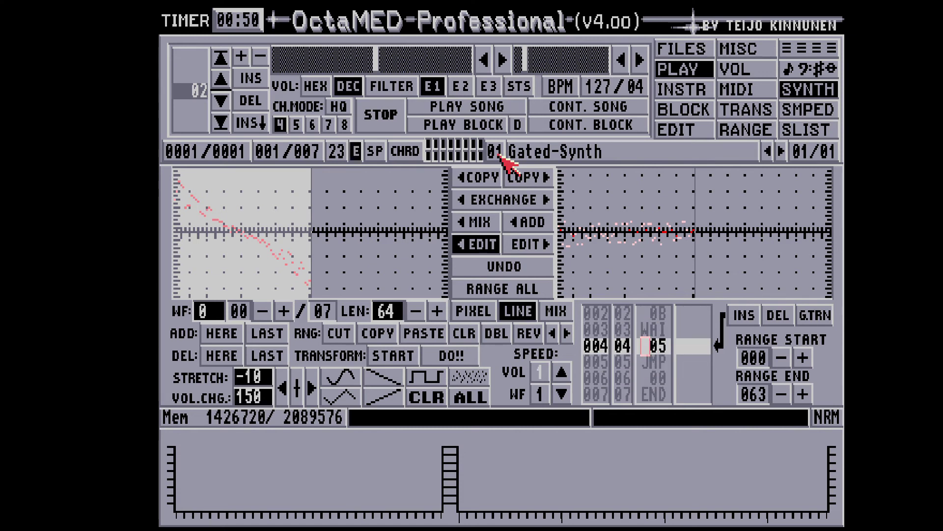
key(space)
key(Up)
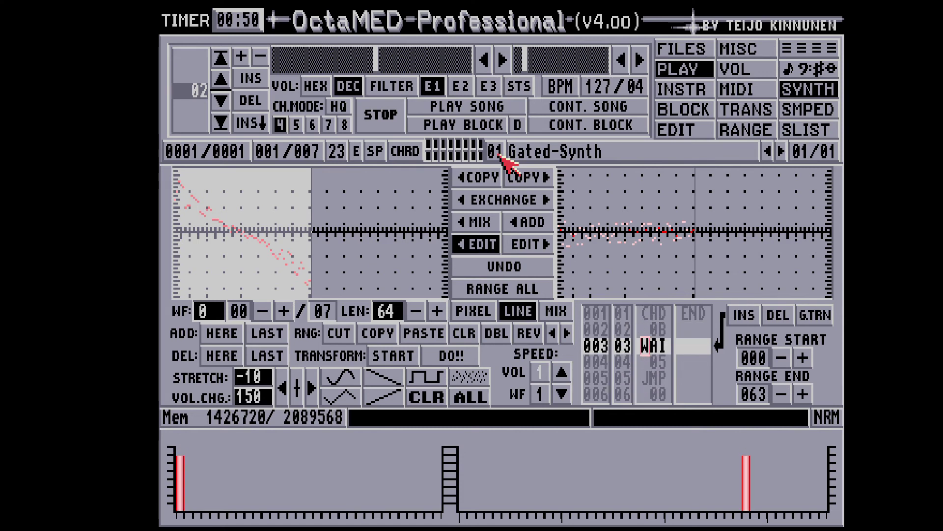
key(Up)
key(Up)
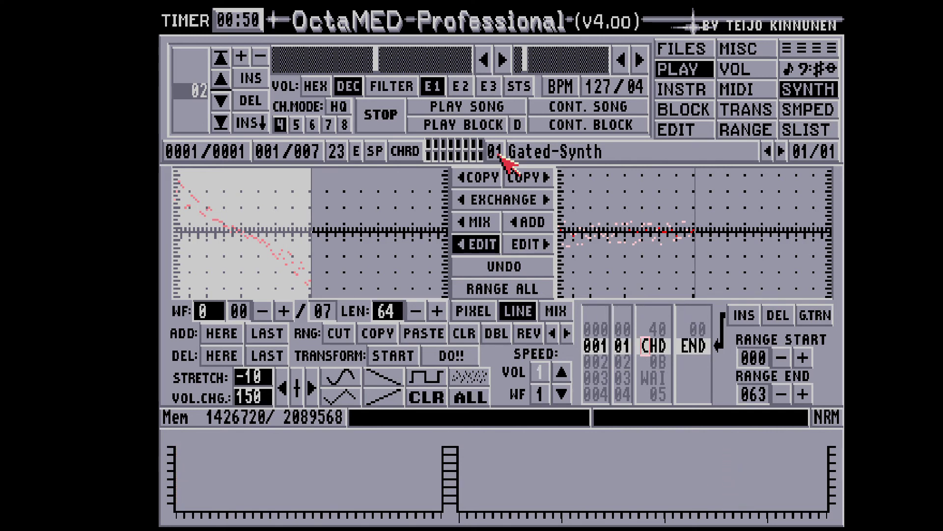
Step: Turn on chord mode, play a test note, and change the keyboard octave range to 34
click(411, 148)
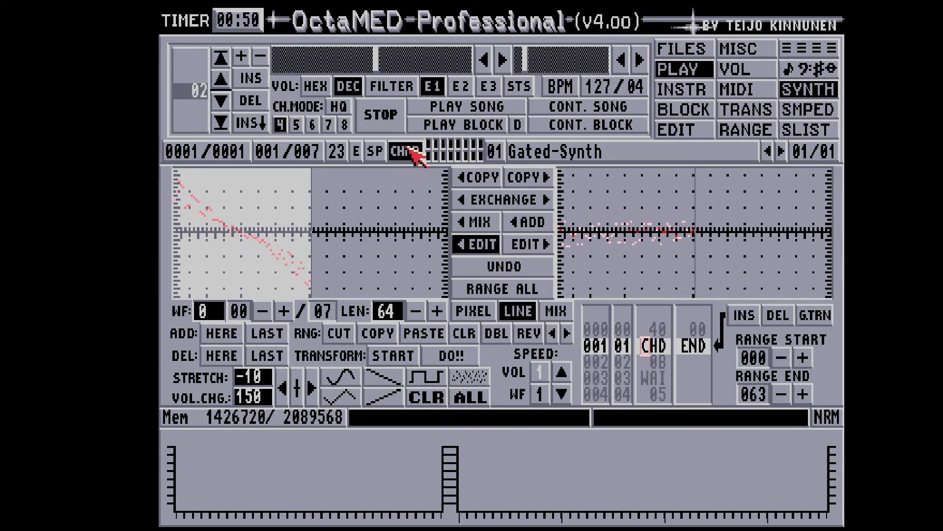
key(q)
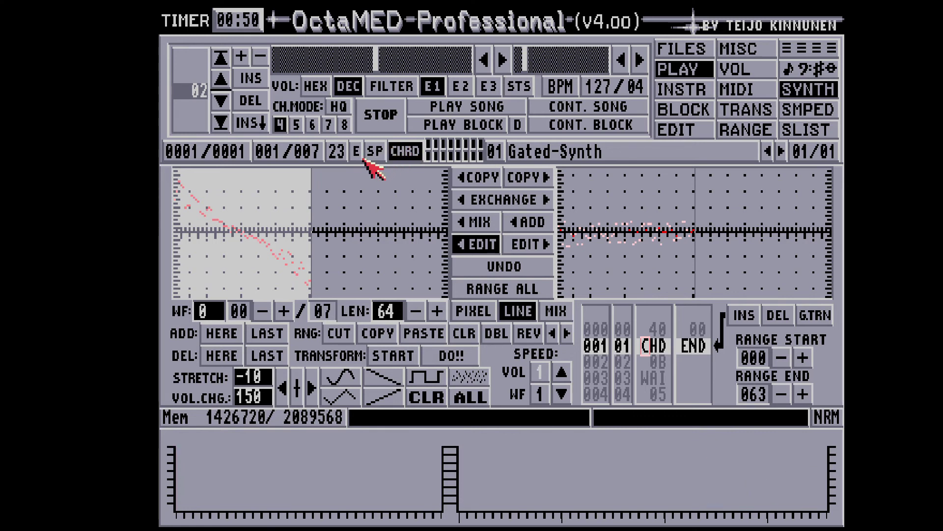
click(336, 153)
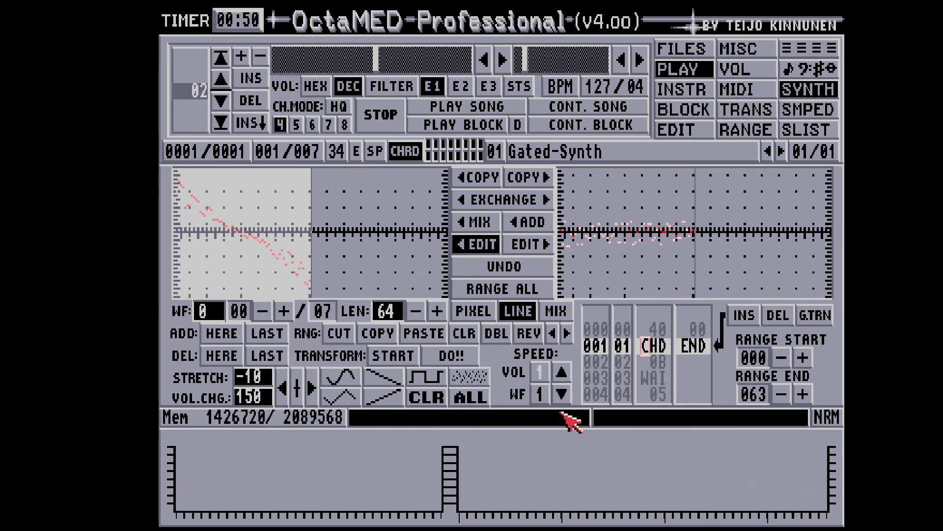
Step: Raise Gated-Synth's volume speed to 6, playing a test note between the increases
click(562, 373)
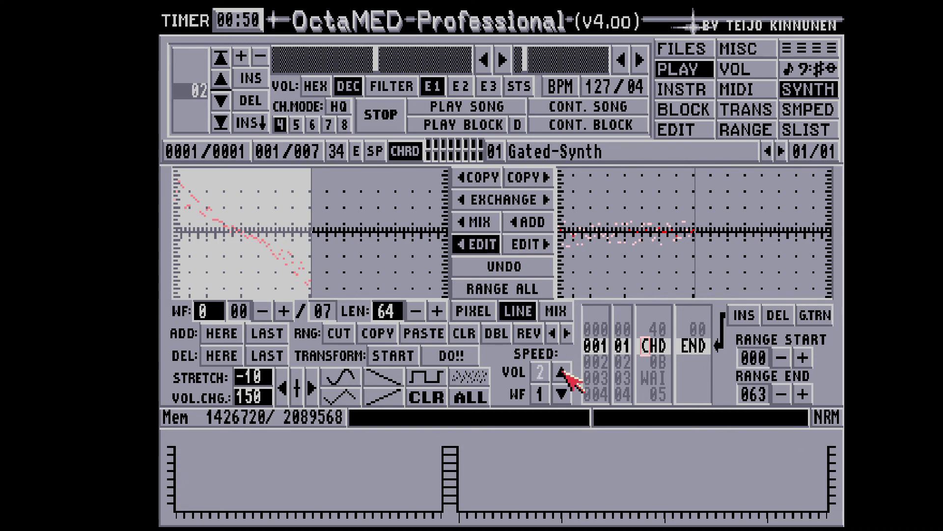
click(563, 373)
click(562, 373)
key(q)
click(562, 373)
click(563, 373)
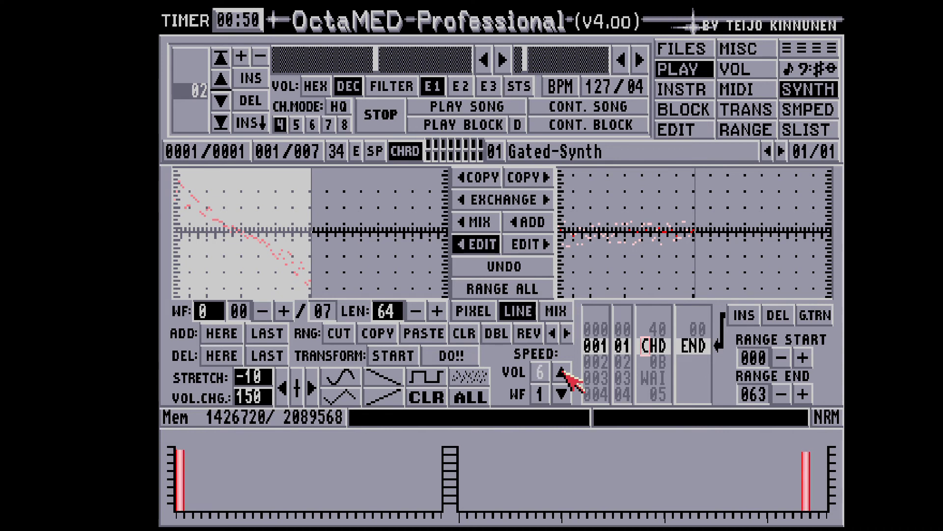
Step: Lower Gated-Synth's volume speed again and play test notes to hear the gating
click(561, 393)
click(561, 394)
click(561, 393)
click(561, 393)
click(561, 393)
click(562, 393)
key(e)
key(e)
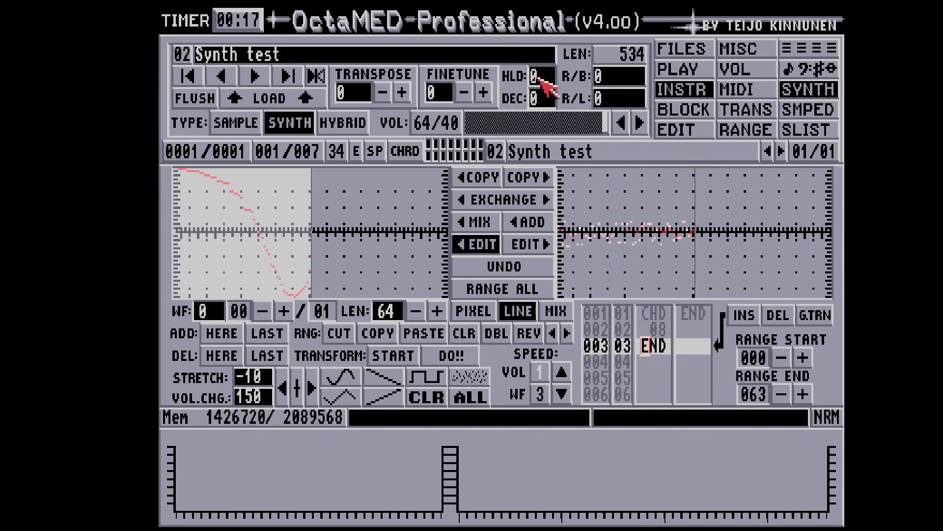
Step: Switch from the synth editor to the tracker view and set the Synth test instrument's hold value to 3
click(539, 76)
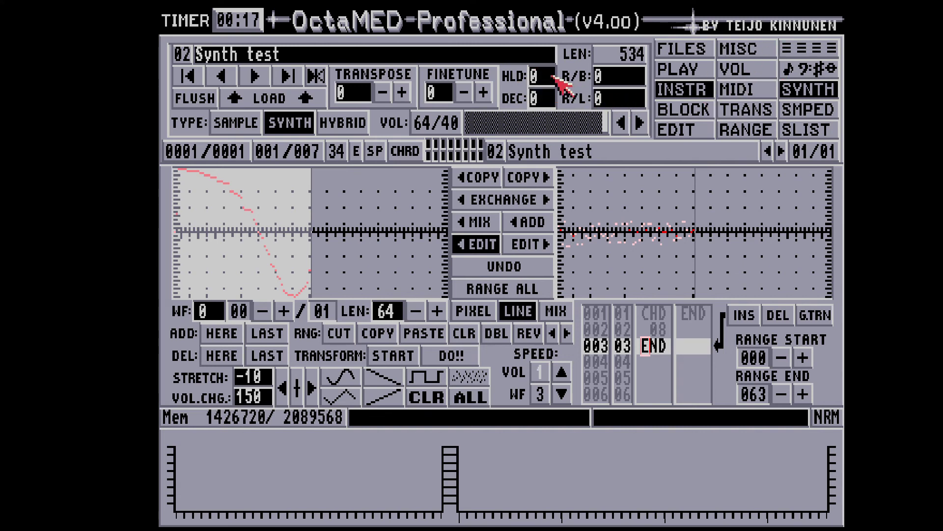
click(792, 50)
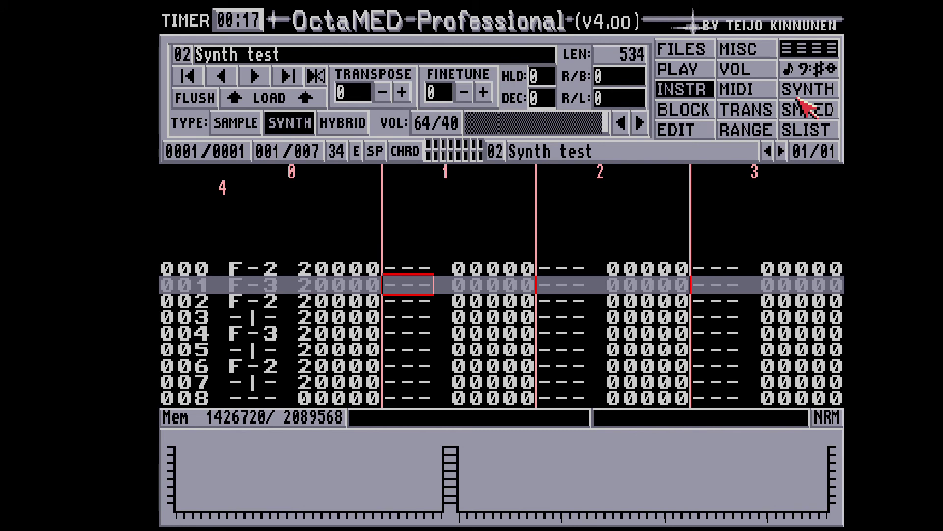
click(544, 79)
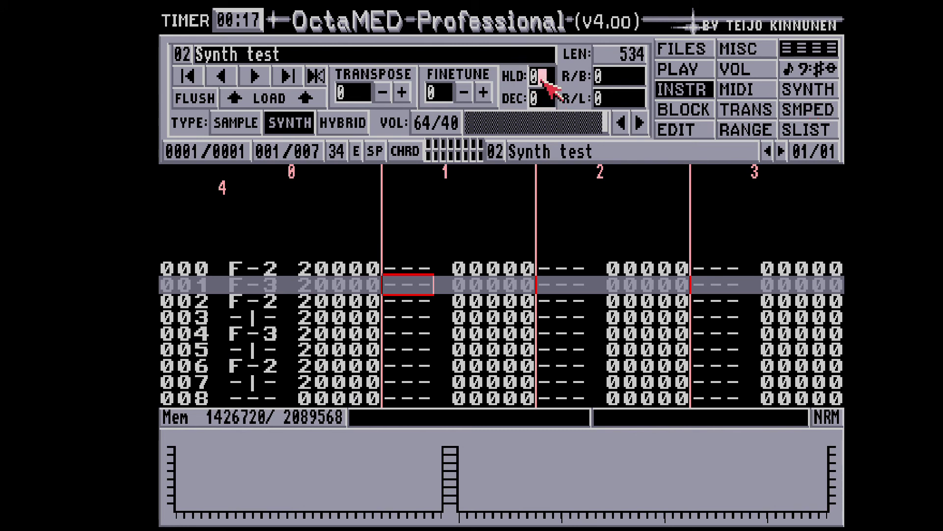
key(BackSpace)
text(3)
key(Return)
Step: Try a hold value of 12 for Synth test, and set it to 6 instead
click(544, 80)
key(BackSpace)
text(12)
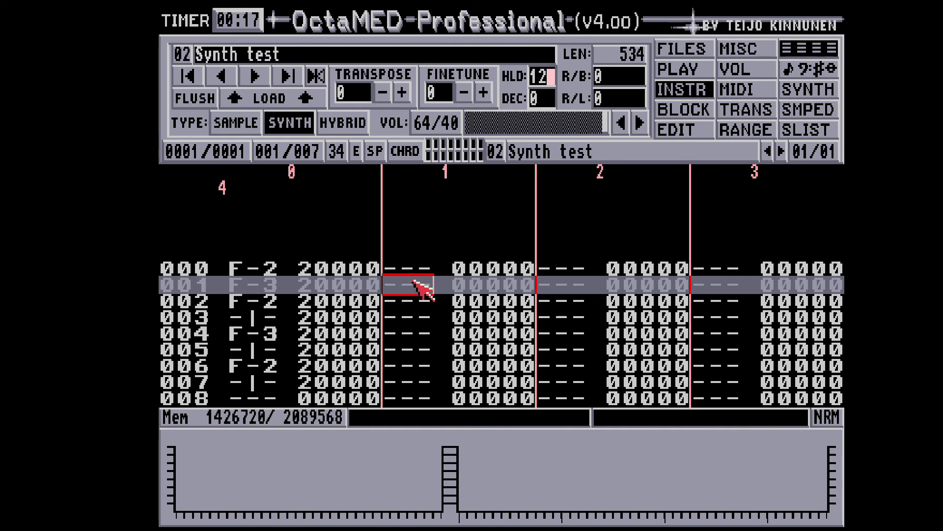
key(BackSpace)
key(BackSpace)
text(6)
key(Return)
Step: Reopen the synth editor and clear the CHD command from line 001 of Synth test's volume sequence
click(545, 99)
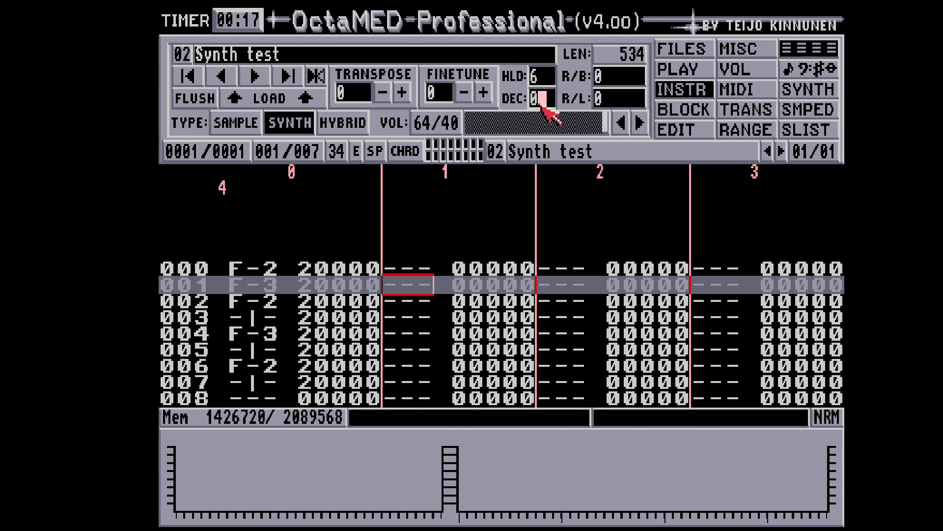
click(810, 98)
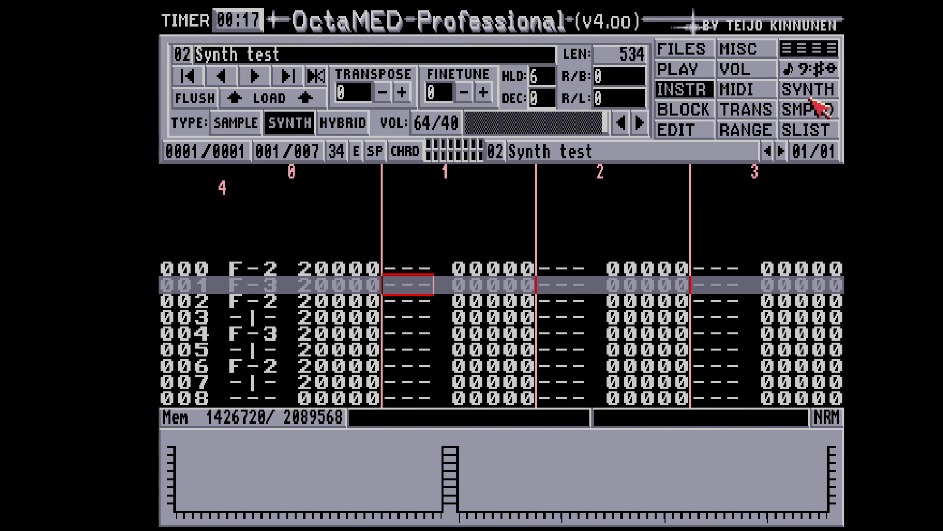
click(815, 91)
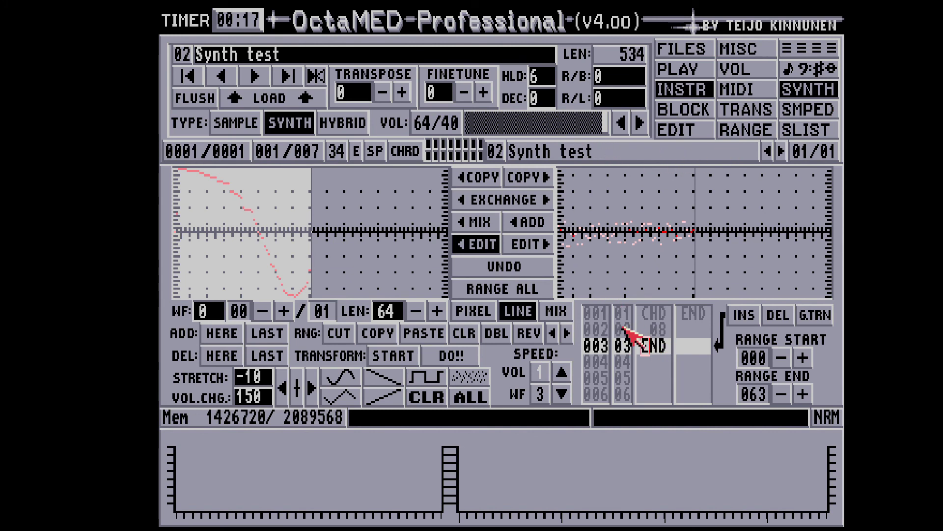
key(Up)
key(Up)
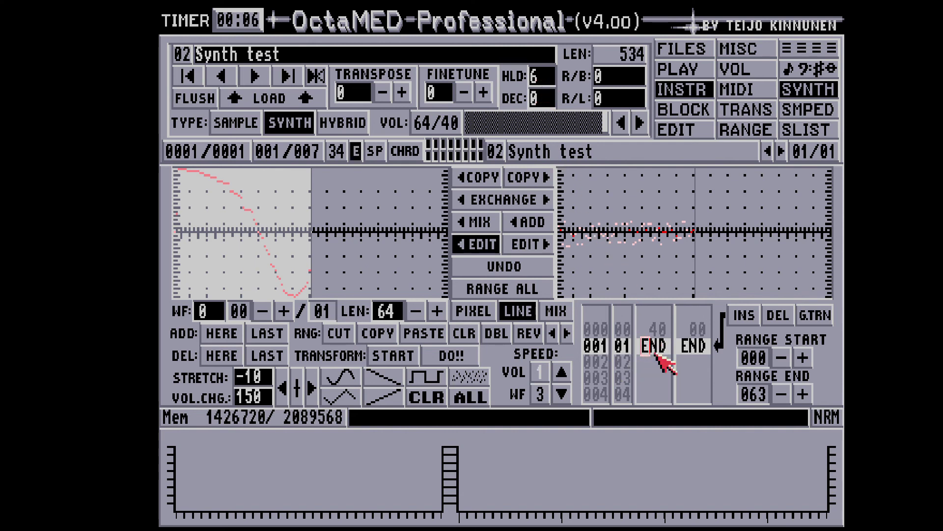
Step: Insert a HLT command on line 001 of Synth test's volume sequence and a new line 002 below it
key(Return)
text(hlt)
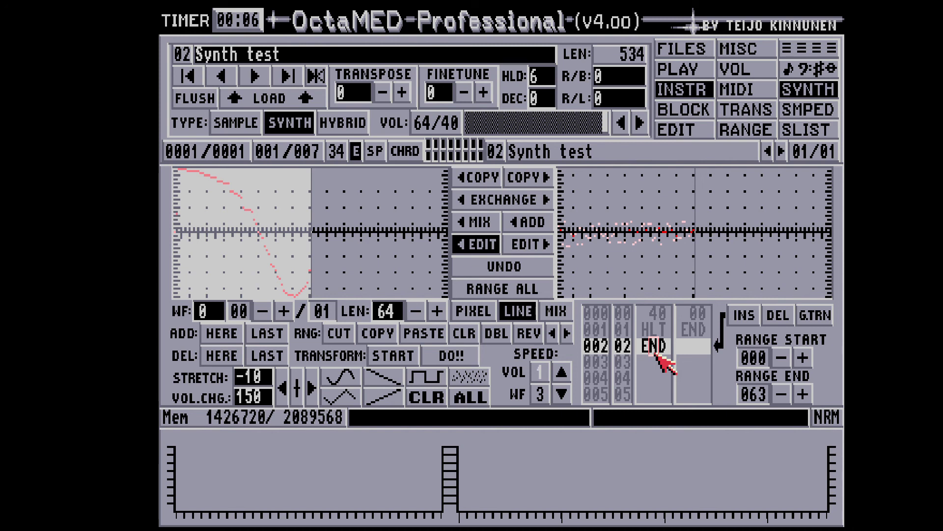
key(Up)
key(Up)
key(Down)
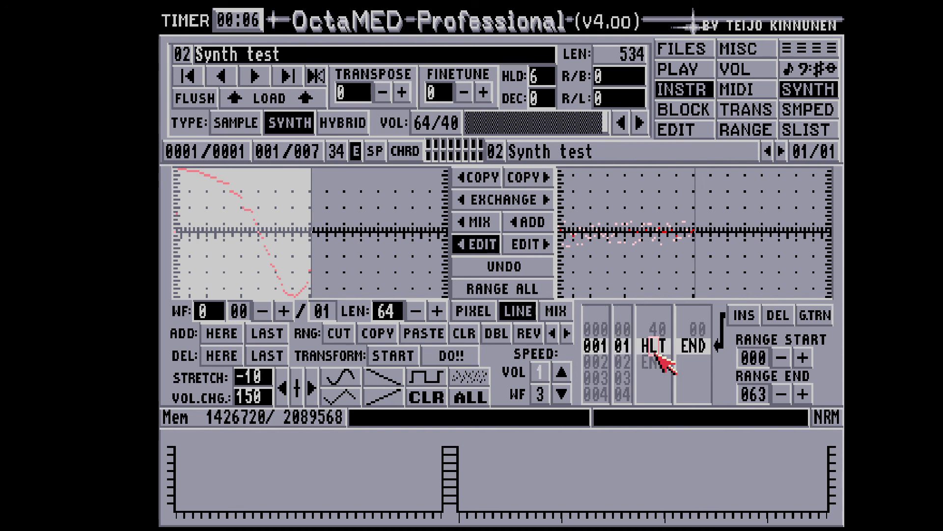
key(Down)
key(Return)
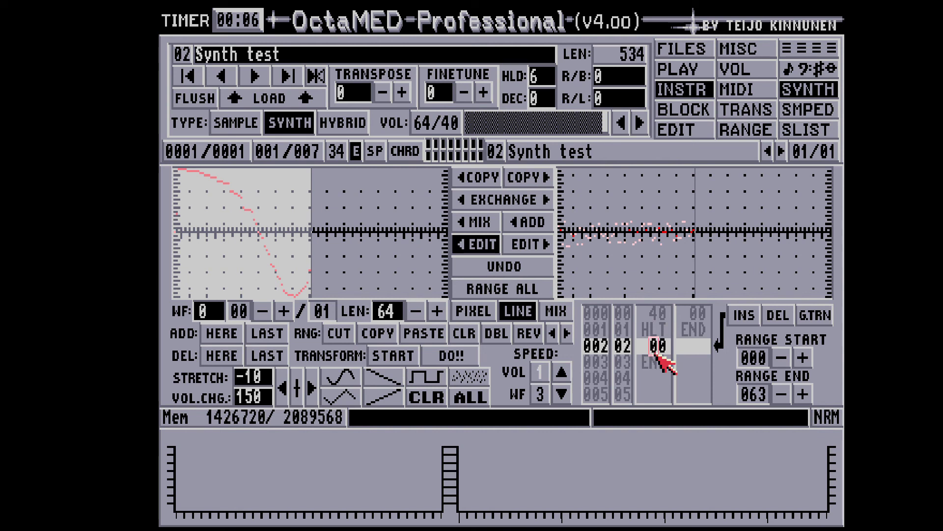
Step: Set the instrument's decay to 2 and enter CHD on line 002 of the volume sequence with value 08 on line 003
click(544, 100)
key(Down)
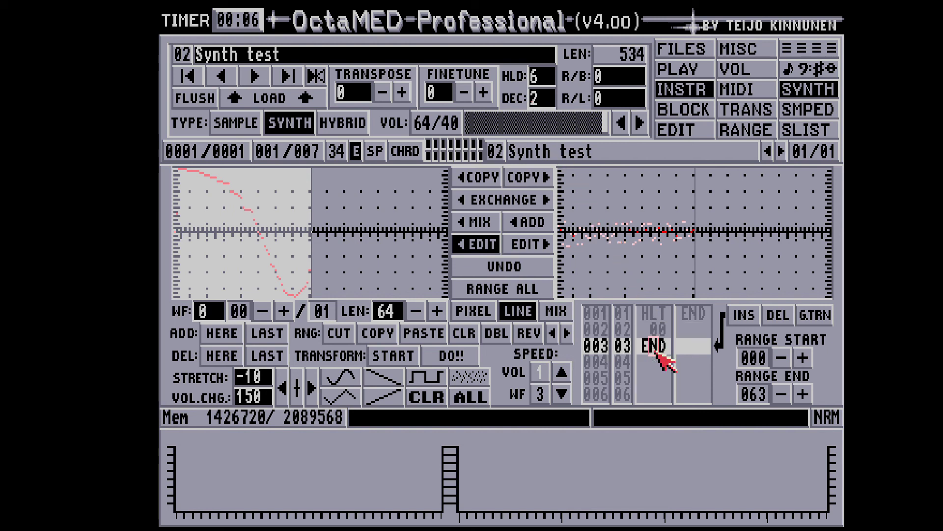
key(Up)
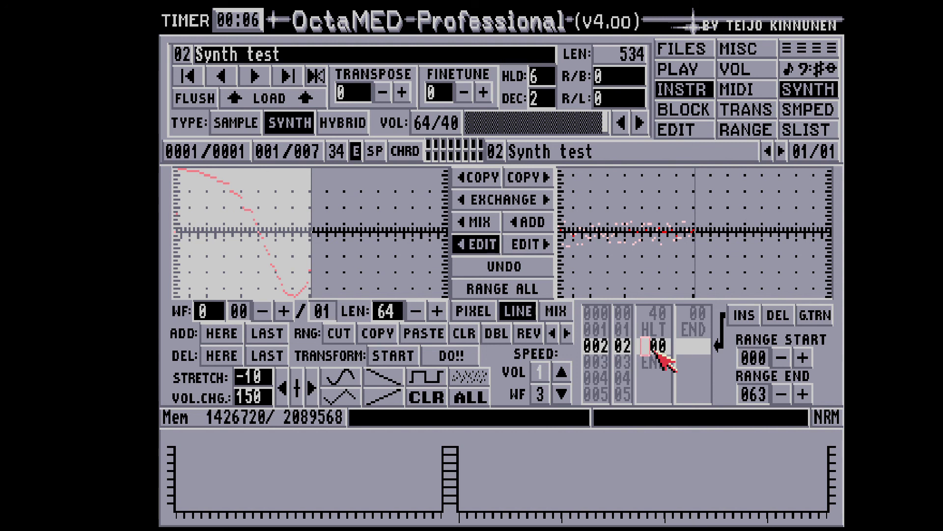
key(d)
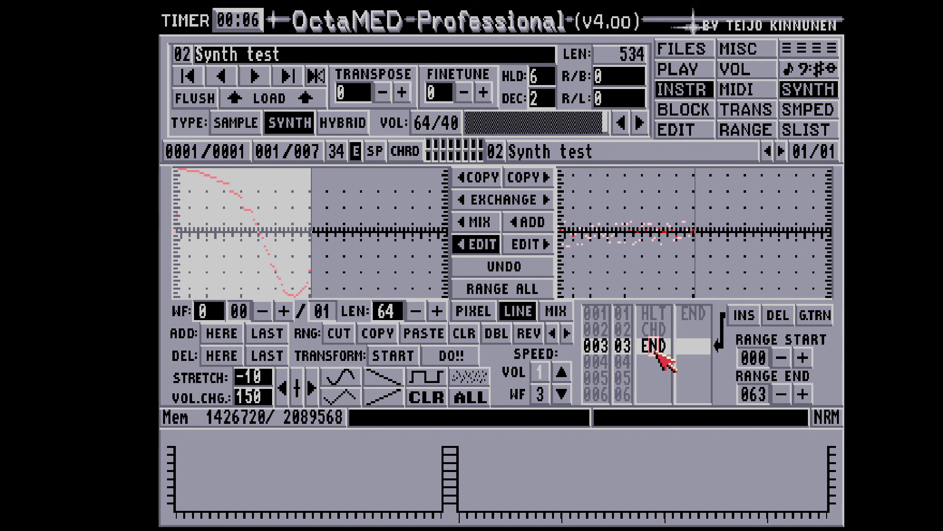
key(Return)
text(8)
key(Up)
key(Up)
Step: Play the block to hear the decay and set Synth test's hold value to 3
key(Escape)
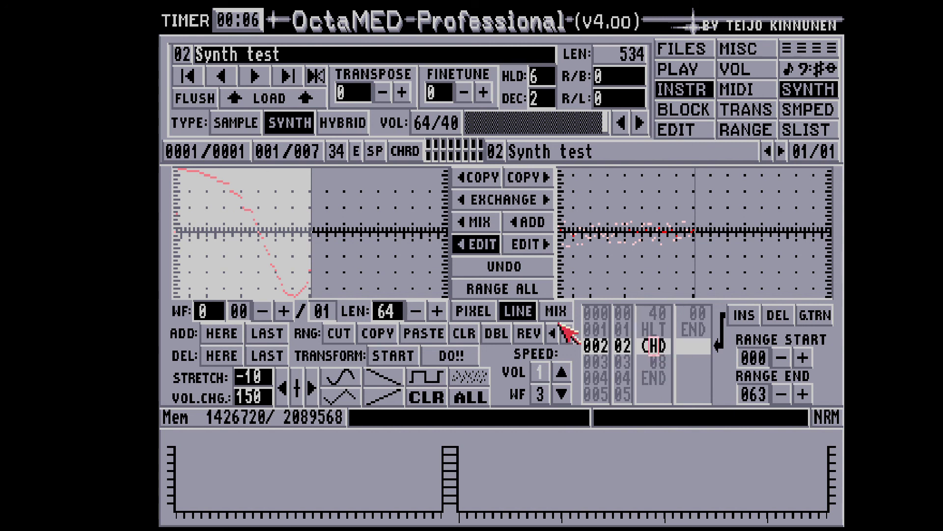
key(alt)
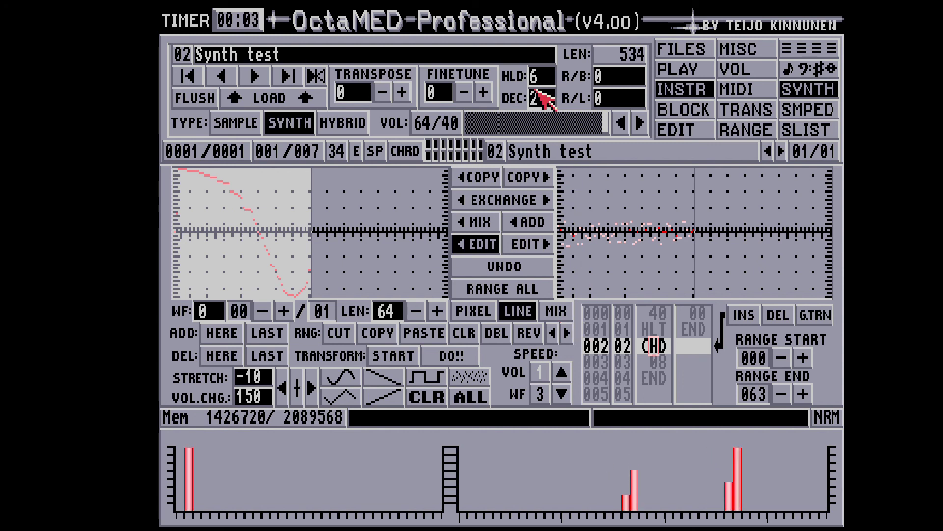
click(546, 79)
key(BackSpace)
text(3)
key(Return)
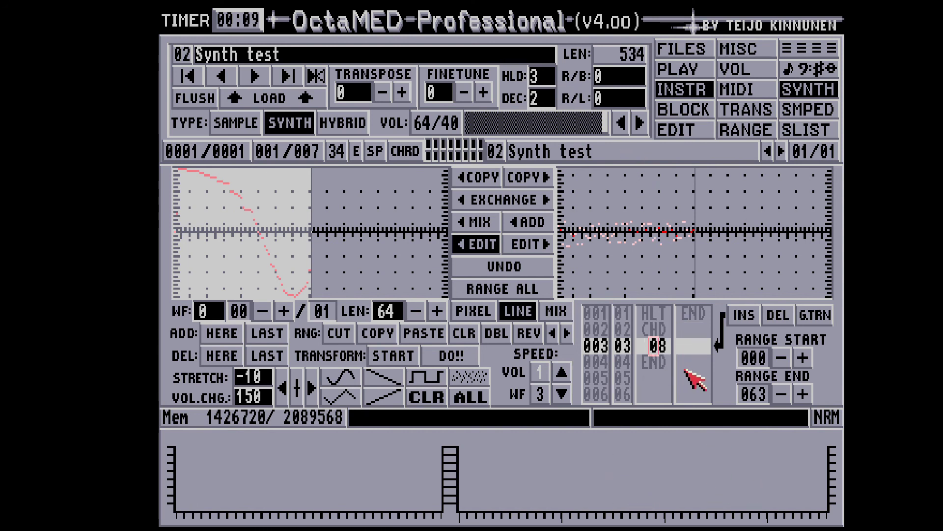
Step: Try a CHD value of 0C on line 003 of the volume sequence, and set it to 10 instead
key(Escape)
key(Right)
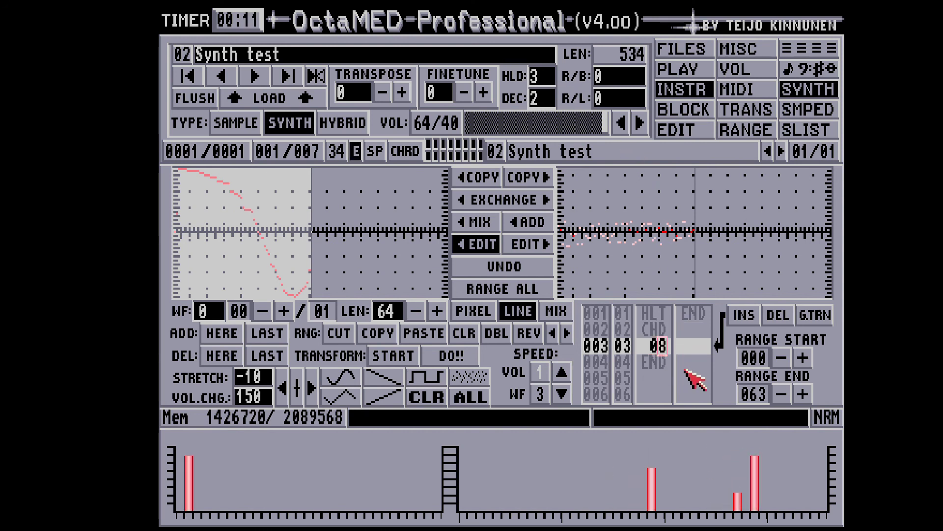
text(c)
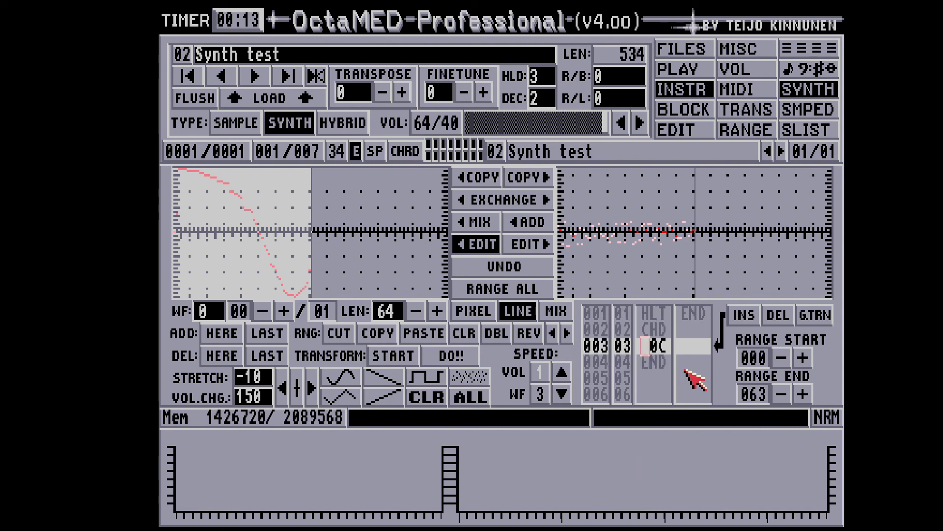
key(Right)
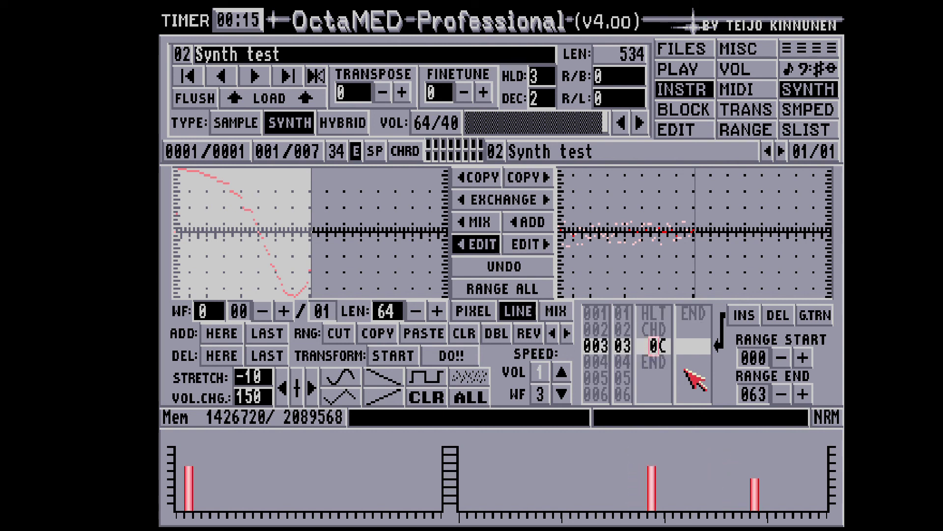
text(10)
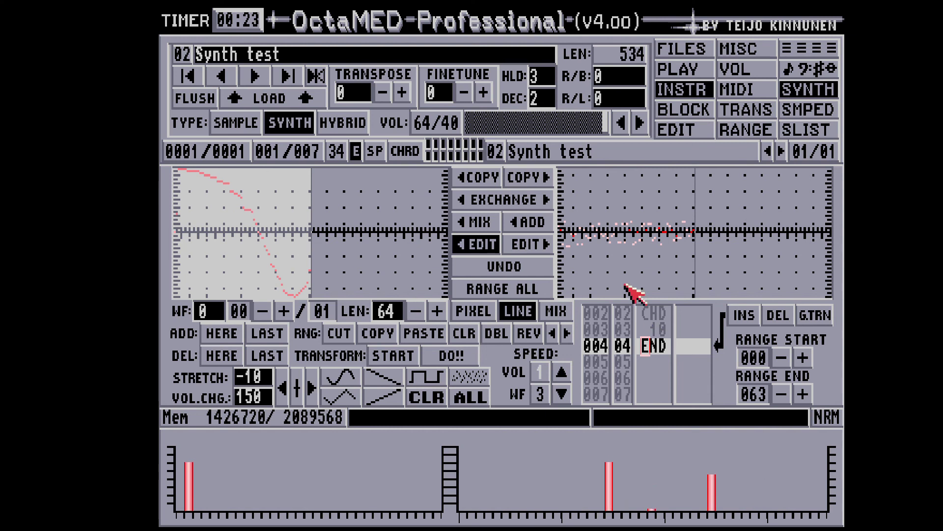
Step: Set Synth test's hold value to 6 while the block plays
click(542, 76)
key(BackSpace)
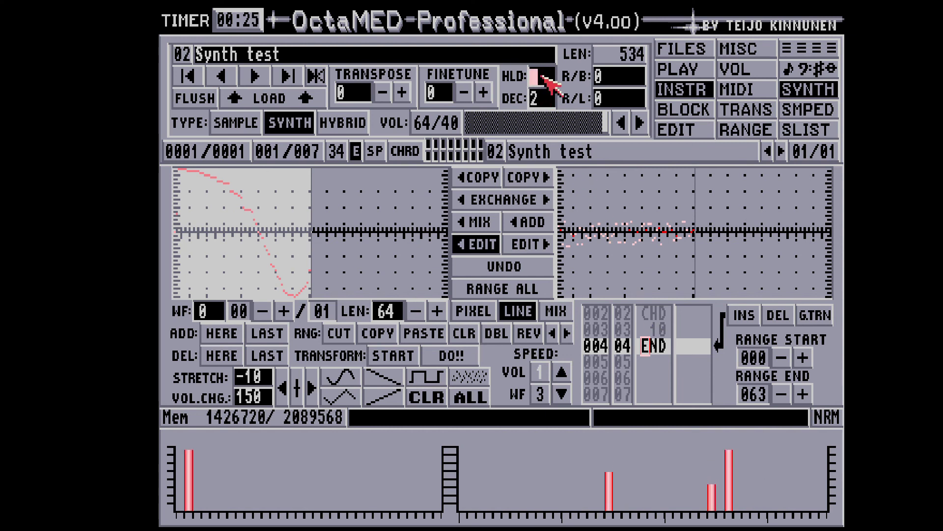
text(6)
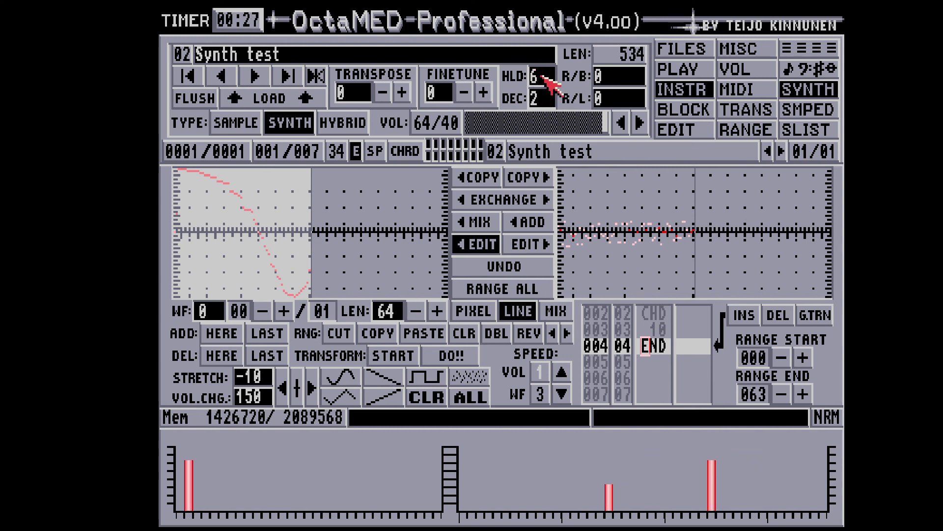
key(Return)
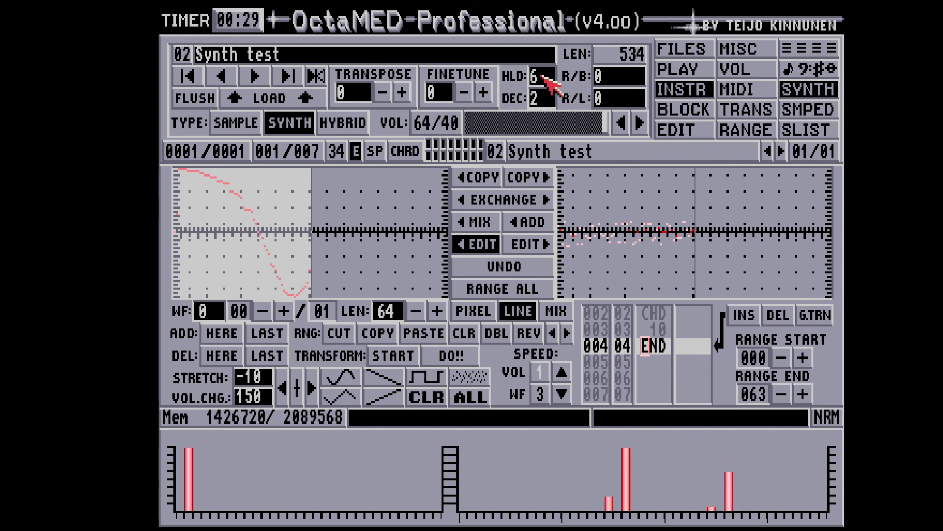
Step: Switch to the tracker view, stop playback and extend the line 006 F-2 note on track 0 with hold symbols on lines 008 to 011
click(823, 52)
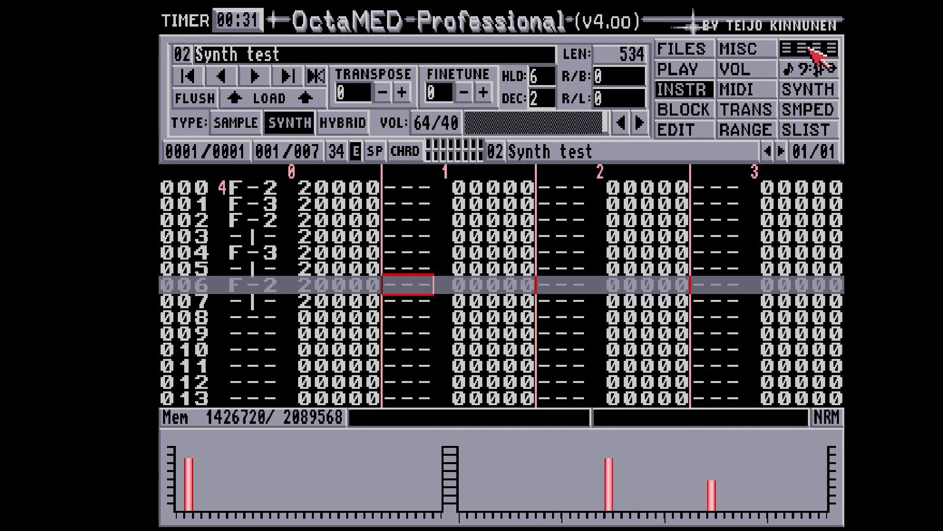
key(Up)
key(Up)
key(Left)
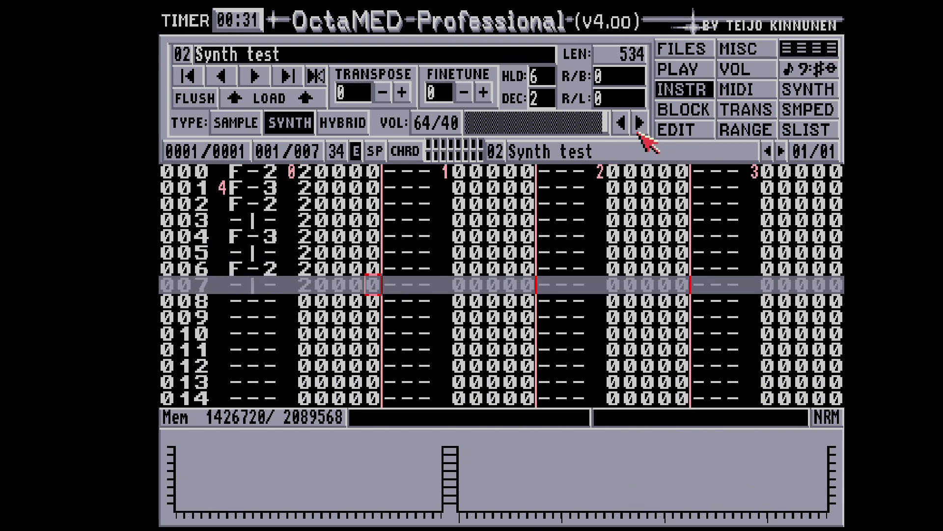
key(Left)
key(Left)
key(Down)
key(Down)
key(Down)
key(Up)
key(Up)
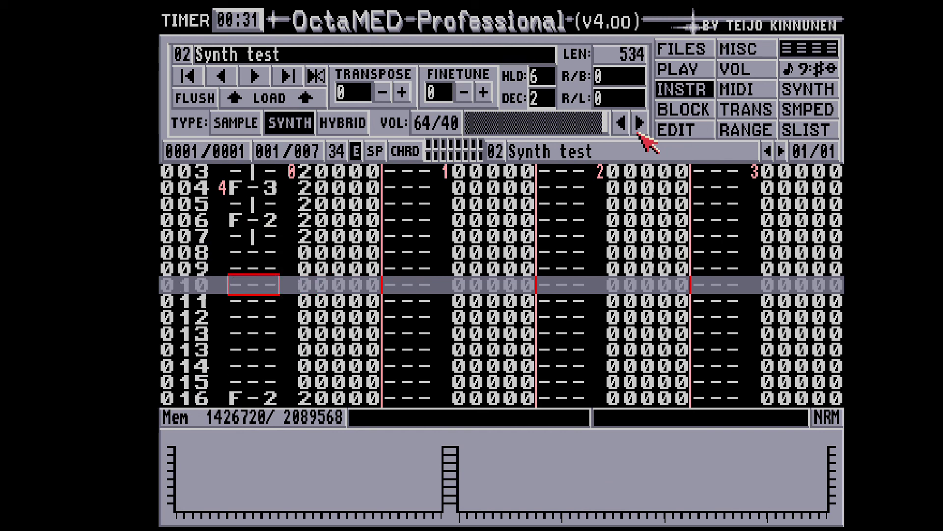
key(f)
key(f)
key(f)
key(f)
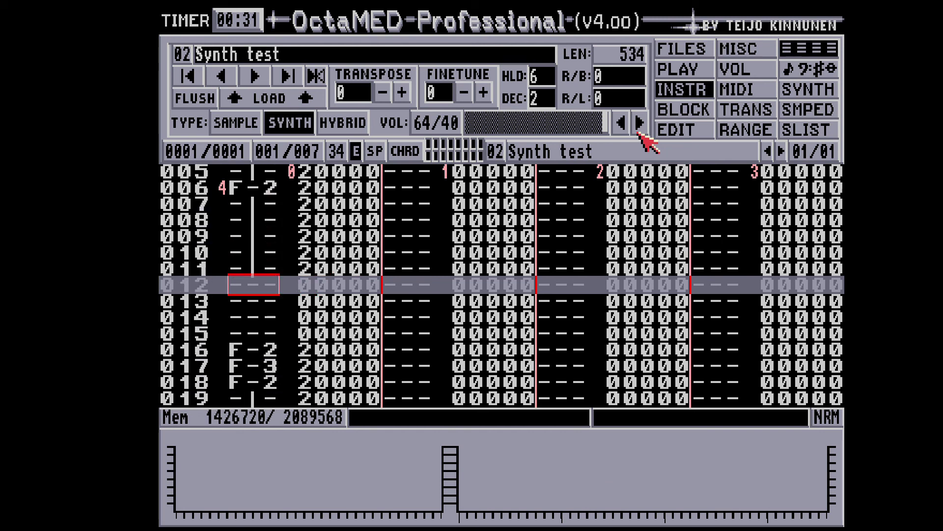